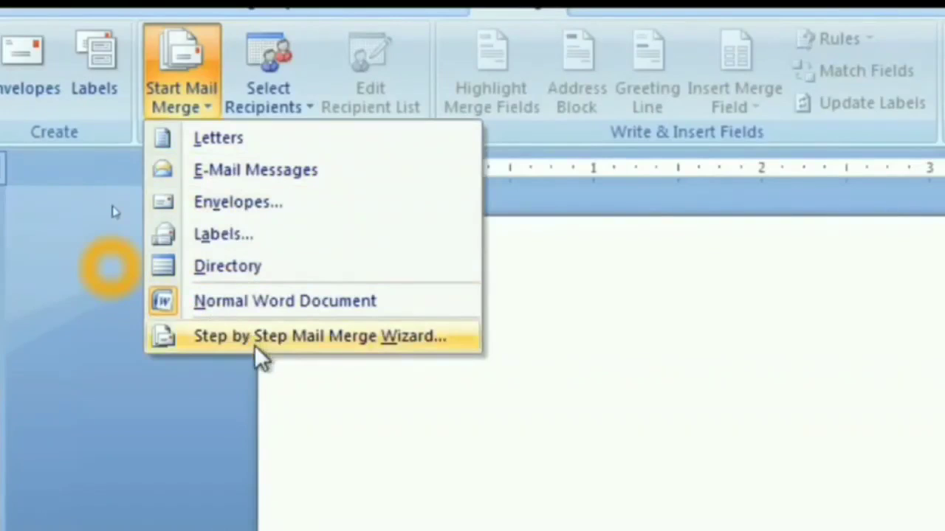
- Start the step-by-step Letters mail merge from the current document and advance to step 2
left_click(357, 338)
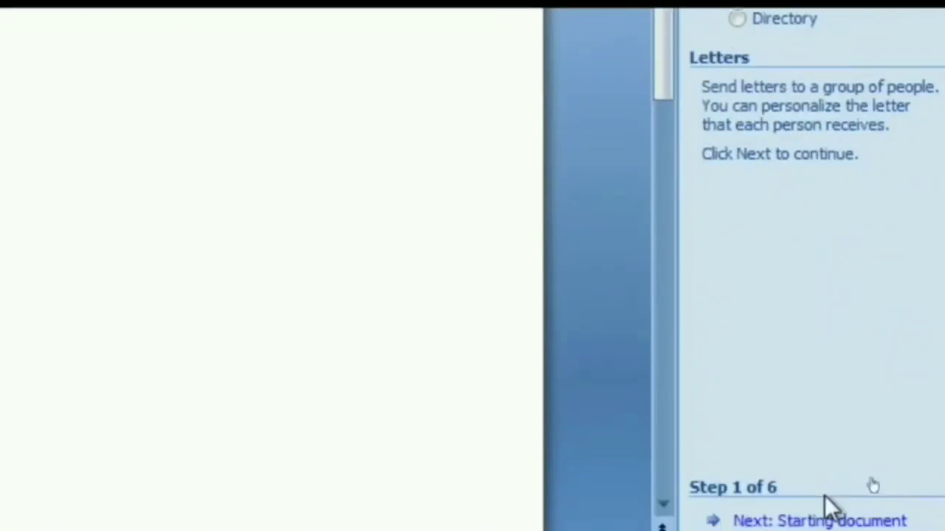
left_click(754, 500)
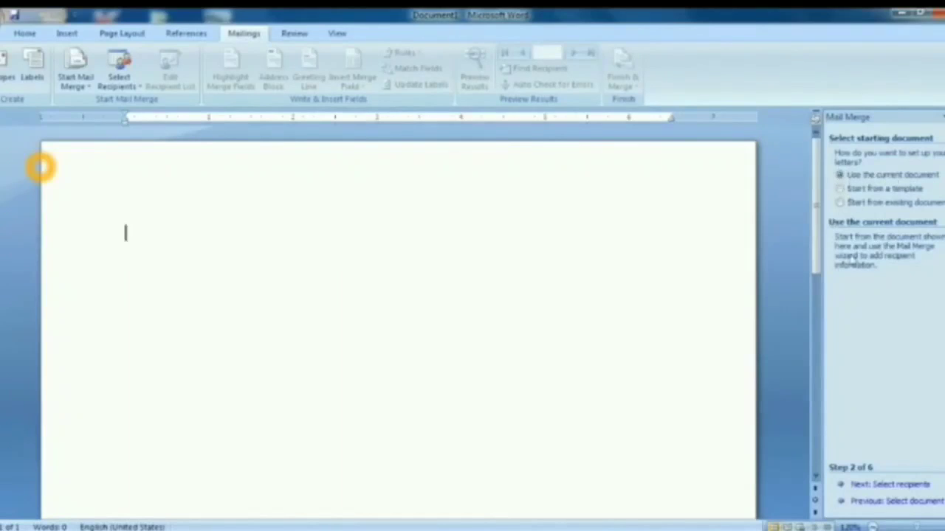
left_click(858, 486)
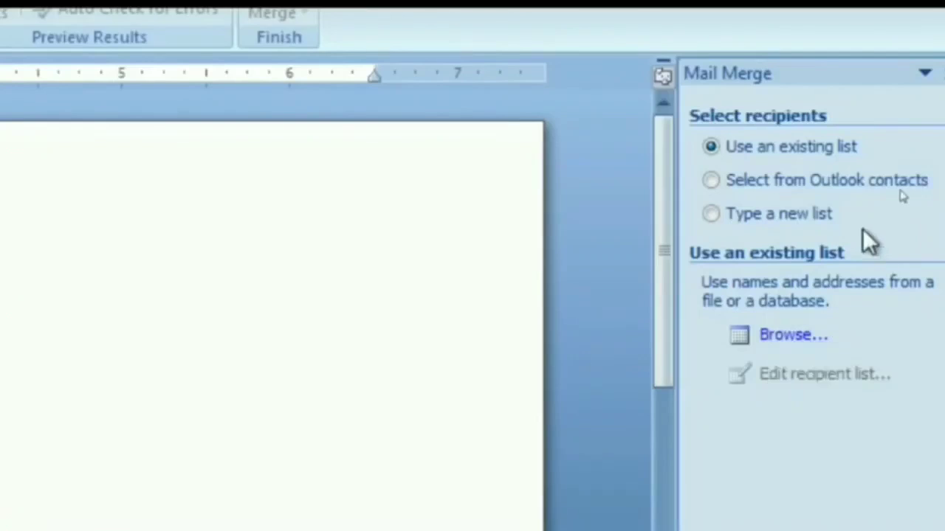
- Choose Type a new list and open the empty New Address List
left_click(764, 214)
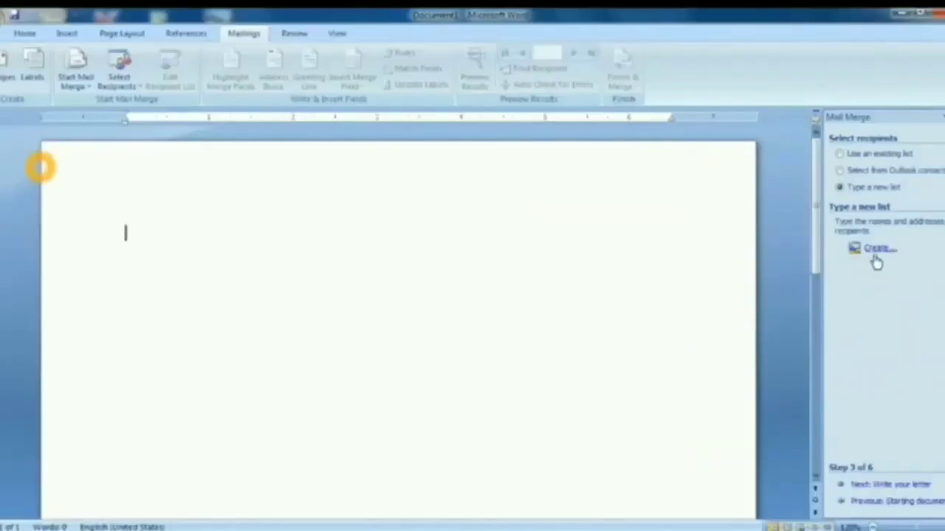
left_click(875, 250)
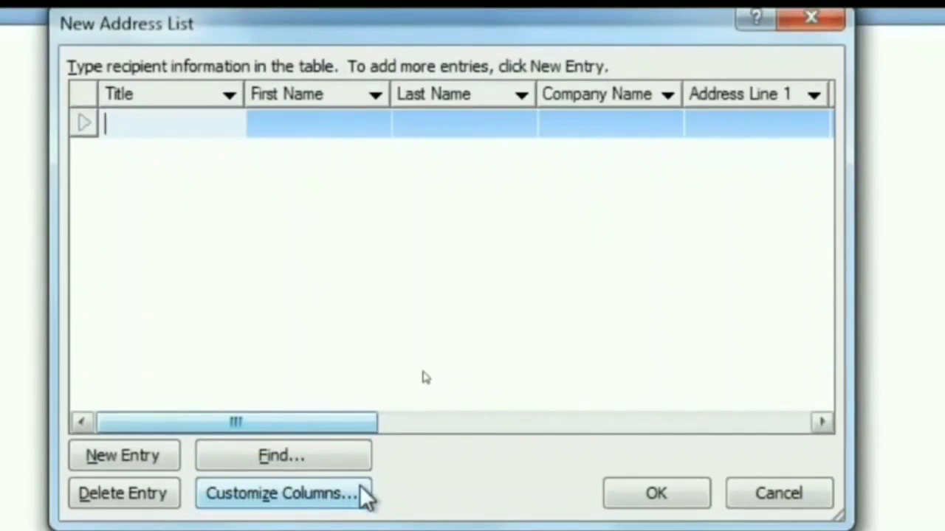
- In Customize Columns, delete the Title, First Name and Last Name fields
left_click(360, 485)
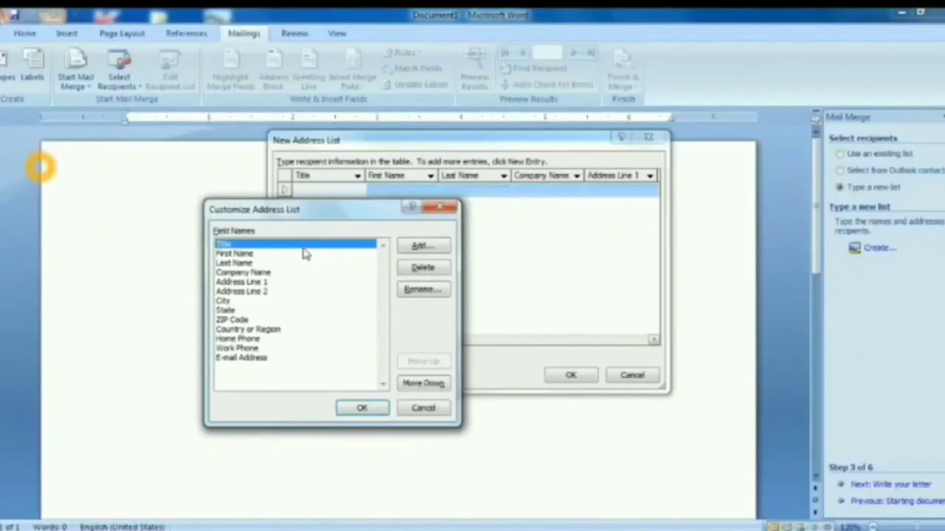
left_click(411, 270)
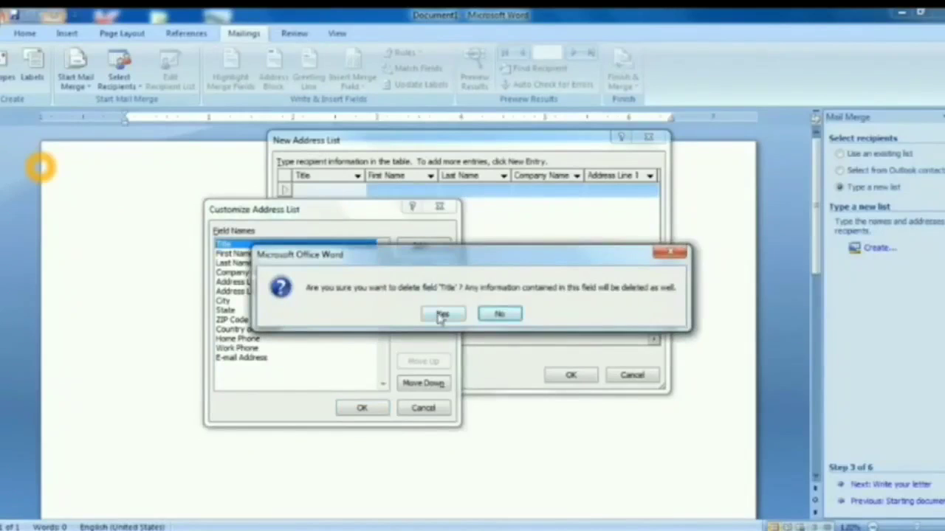
left_click(438, 313)
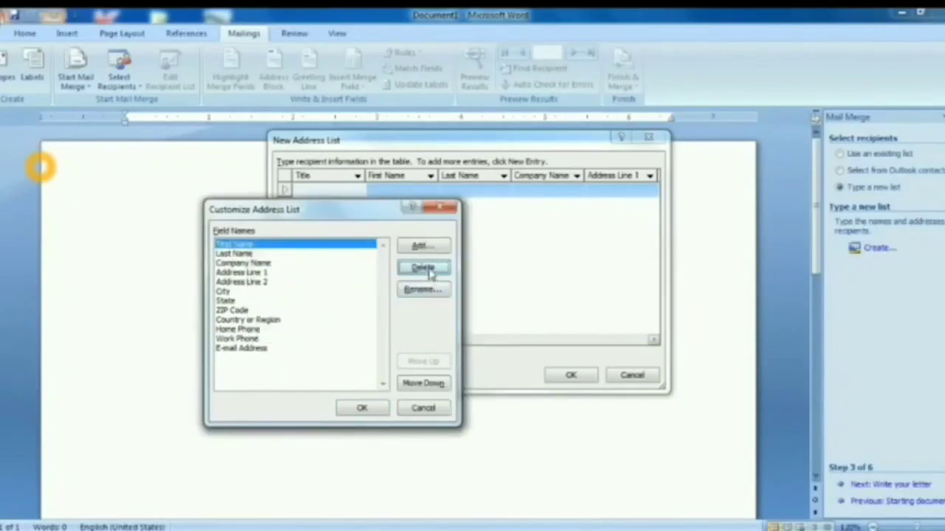
left_click(431, 274)
left_click(433, 313)
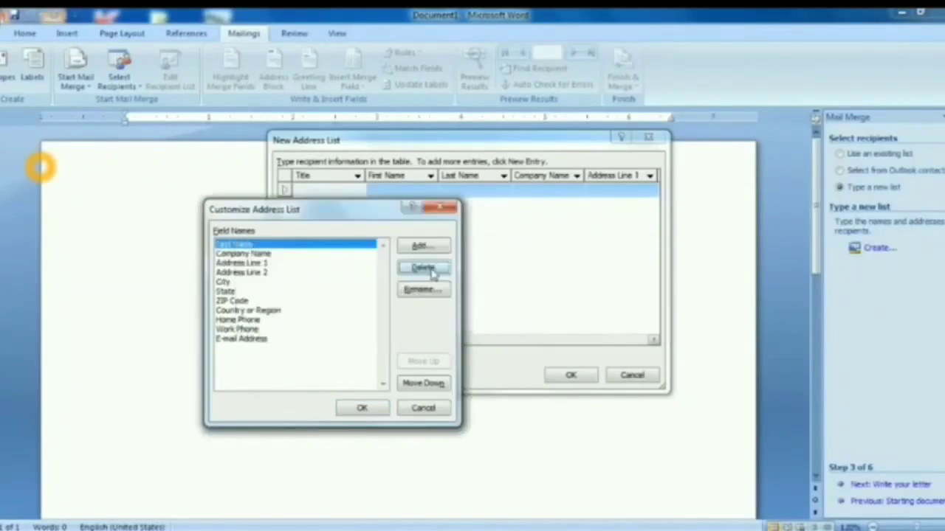
left_click(432, 272)
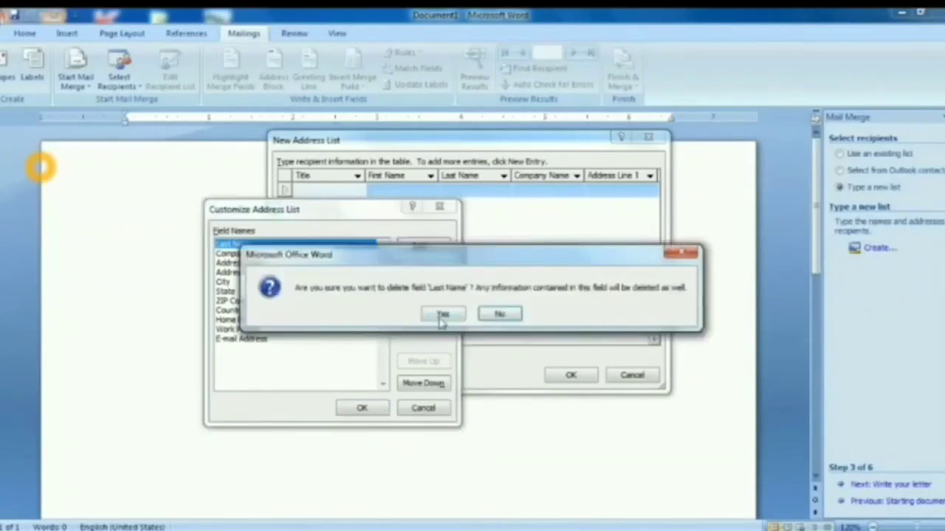
left_click(441, 315)
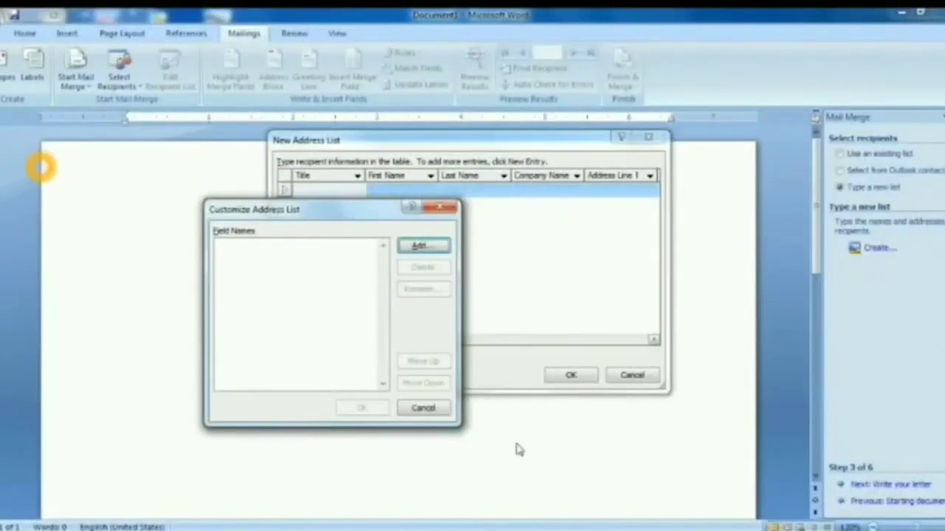
- Add NAME and ADDRESS fields to the address list
left_click(433, 250)
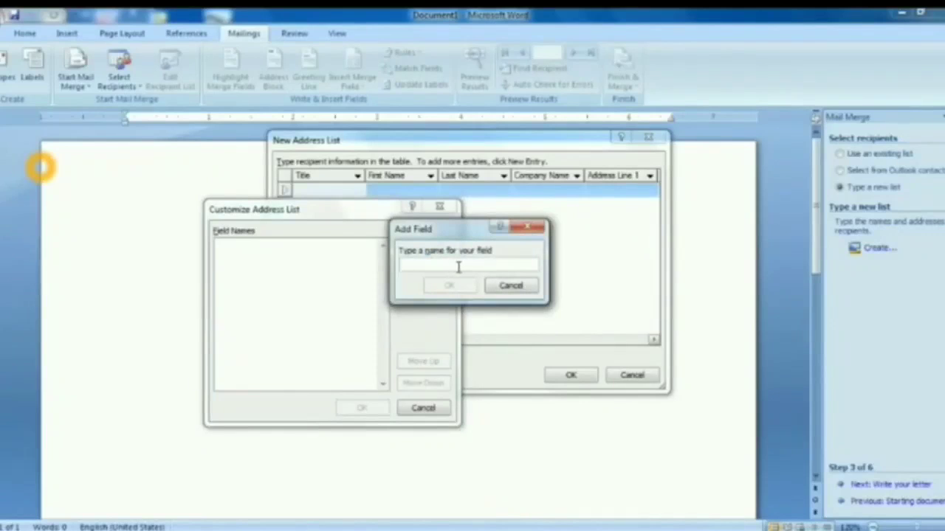
type("N")
key("BackSpace")
key("BackSpace")
type("NAME")
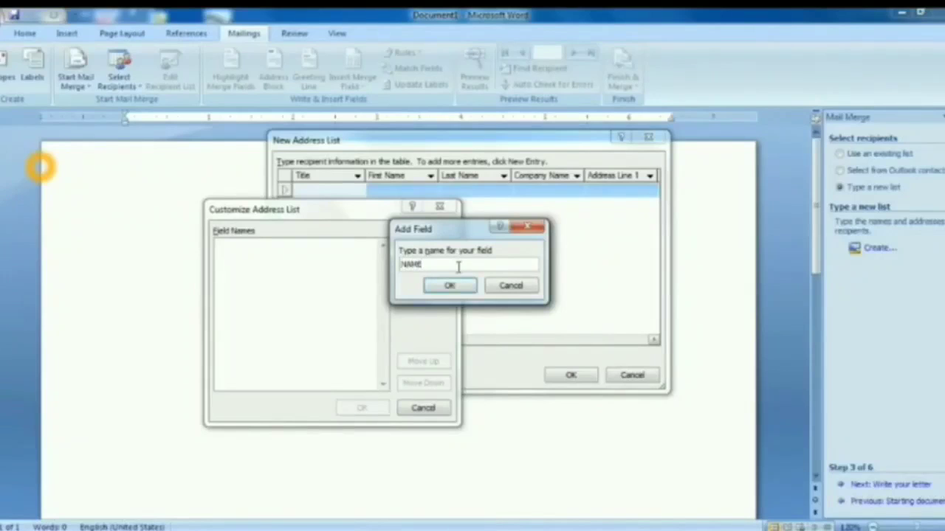
left_click(449, 288)
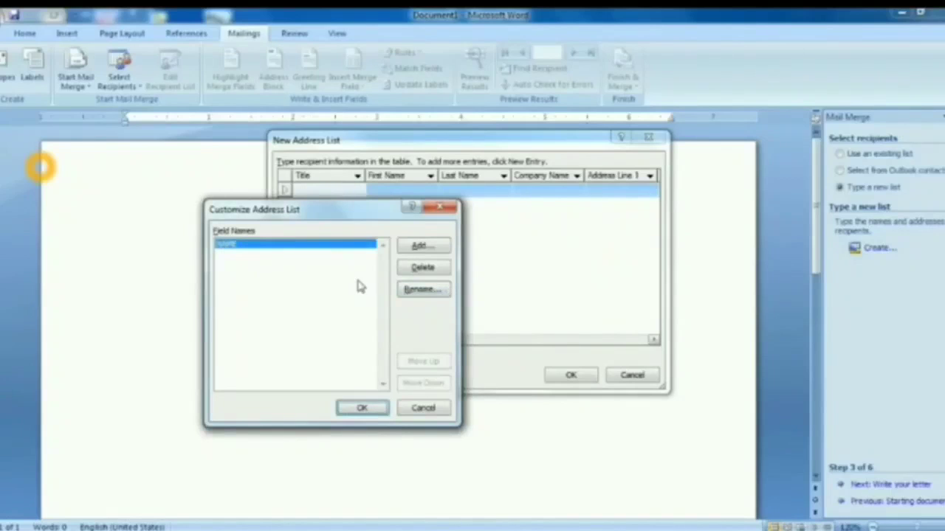
left_click(432, 251)
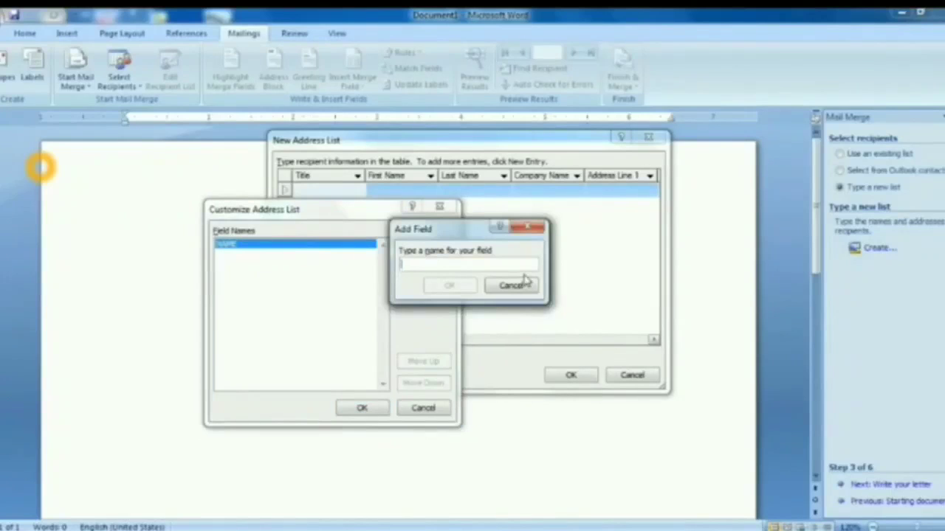
type("ADDRESS")
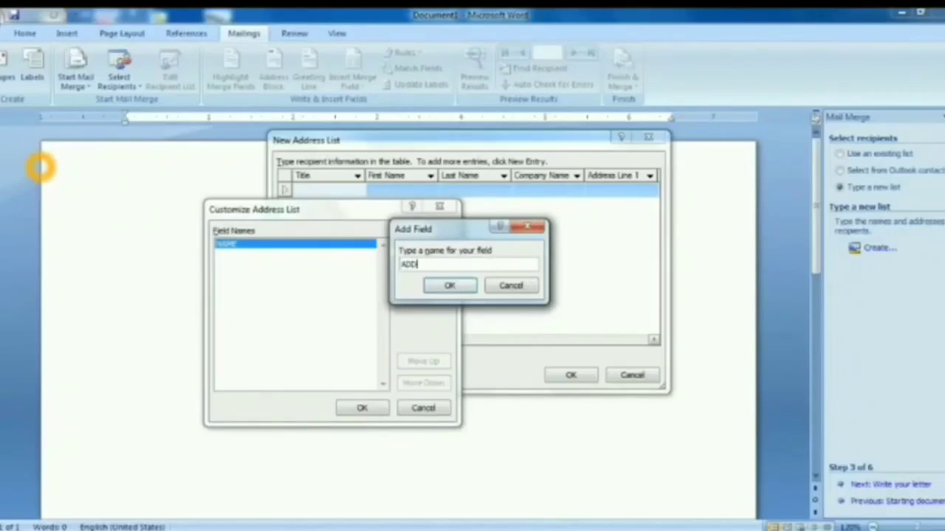
left_click(436, 285)
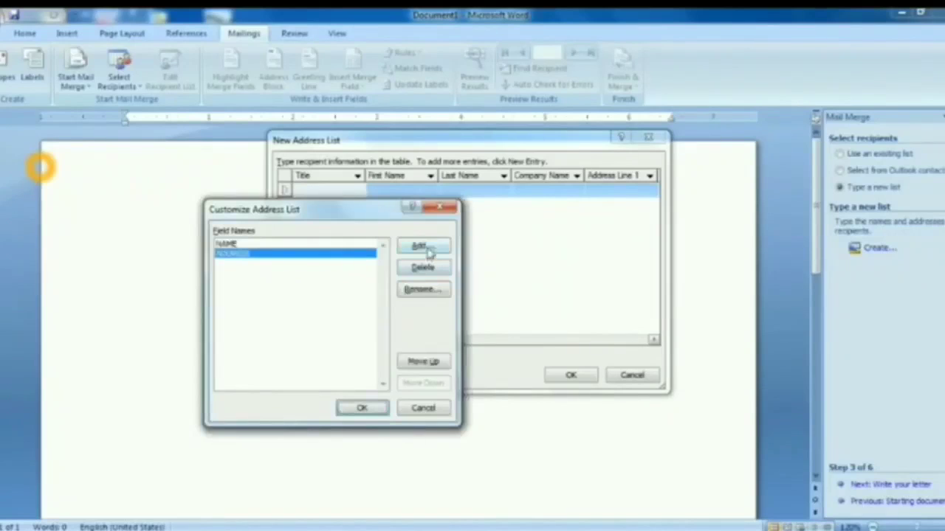
- Add CITY and PIN fields and apply the four-column layout
left_click(424, 248)
type("CITY")
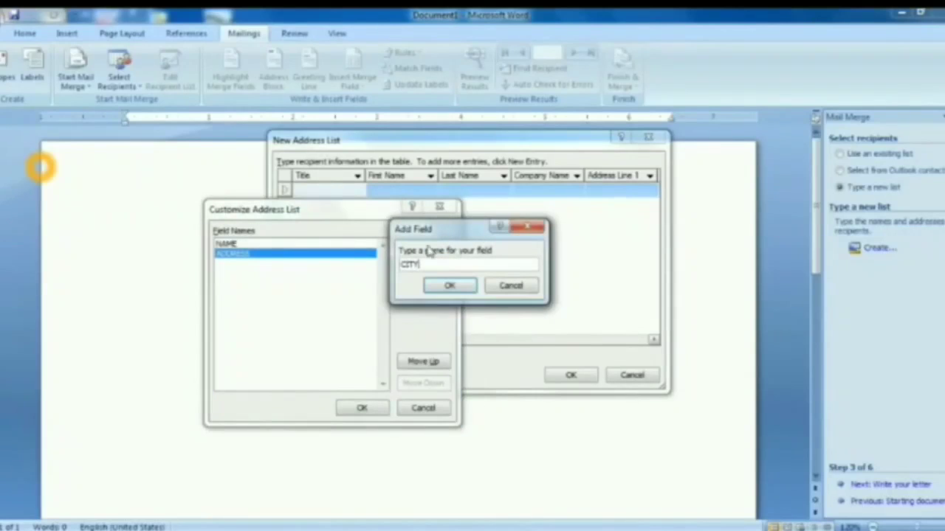
left_click(442, 288)
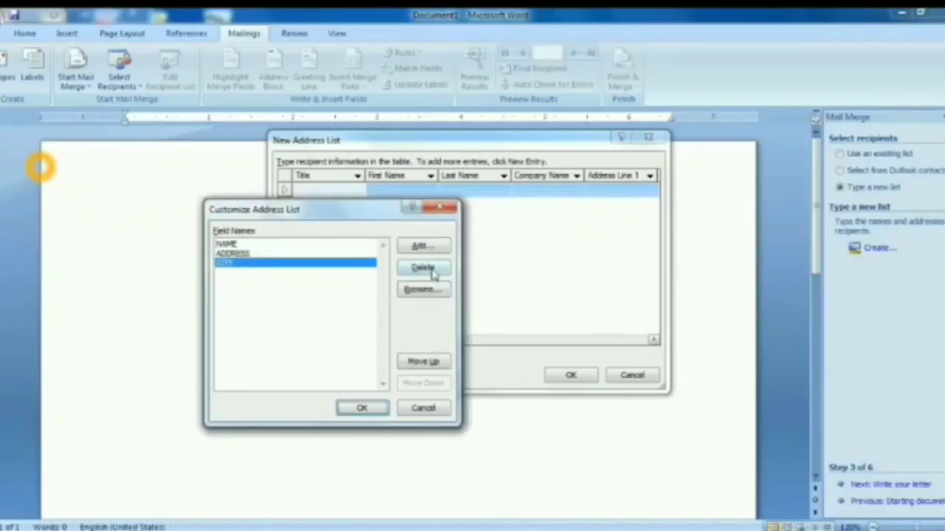
left_click(431, 246)
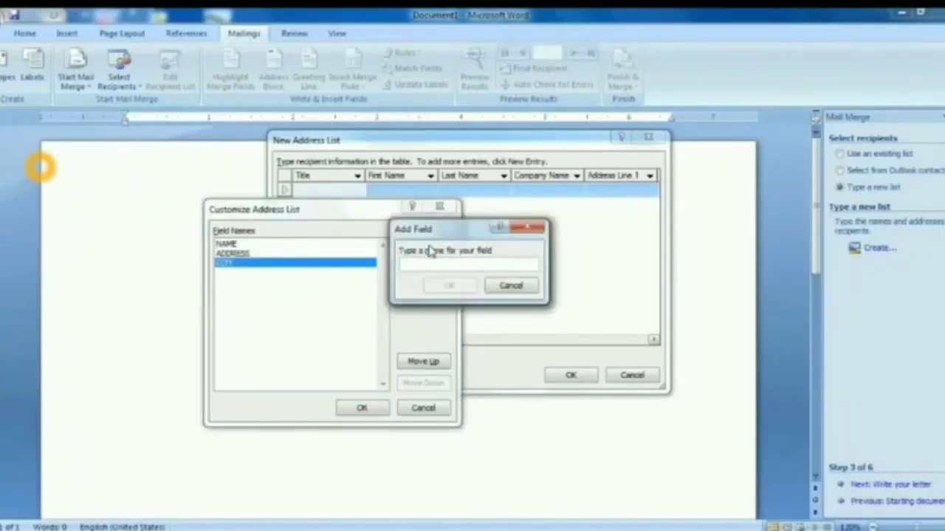
type("PIN")
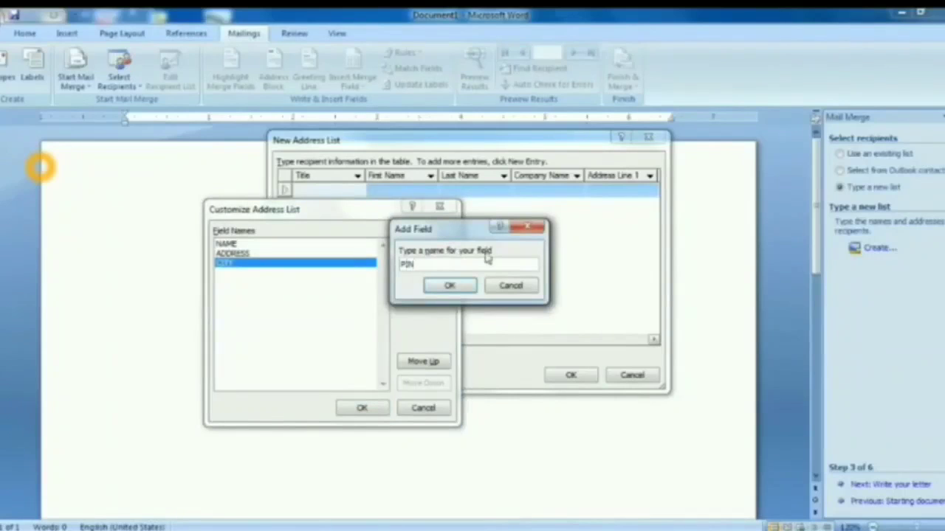
left_click(450, 285)
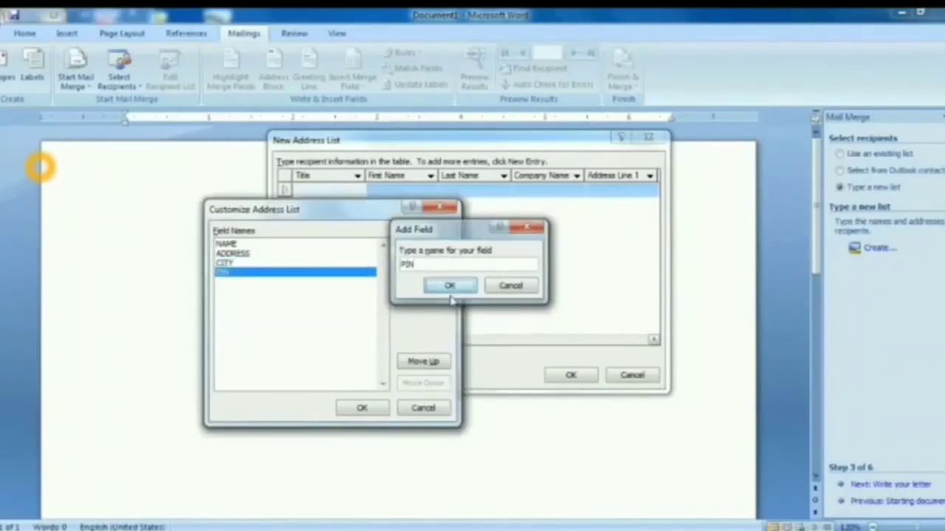
left_click(361, 410)
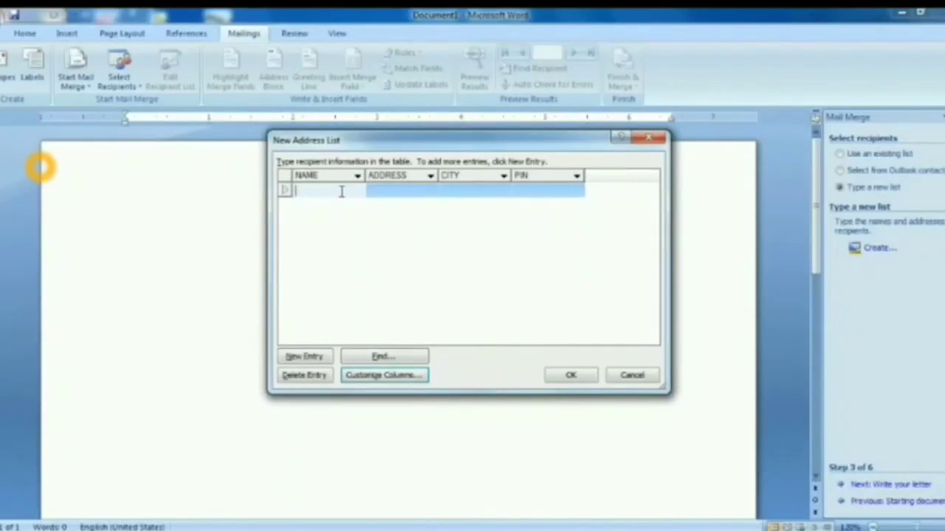
- Enter the first recipient's name and address, add a new row, and finish the list
key("Tab")
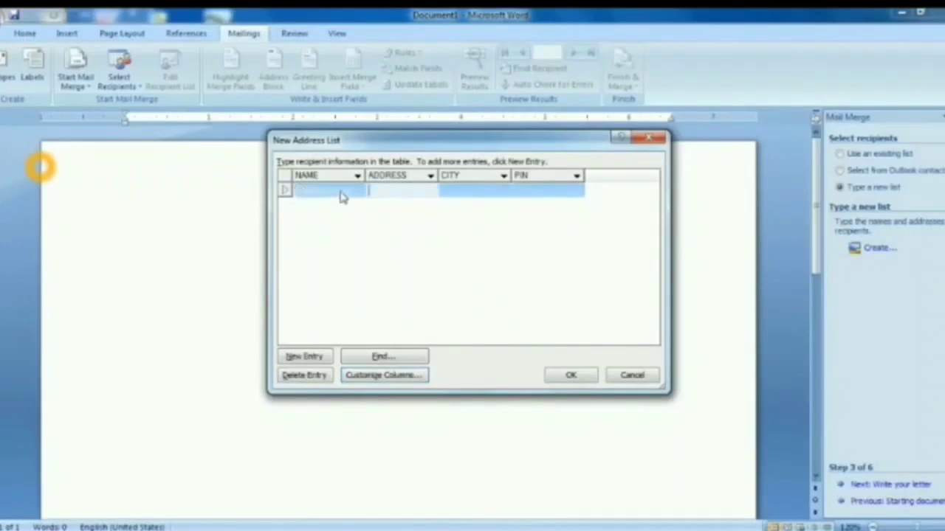
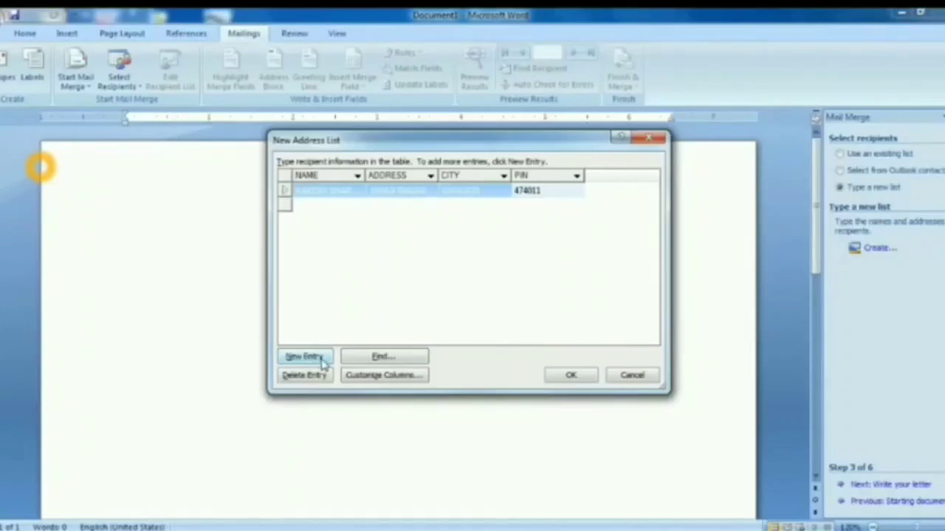
left_click(323, 360)
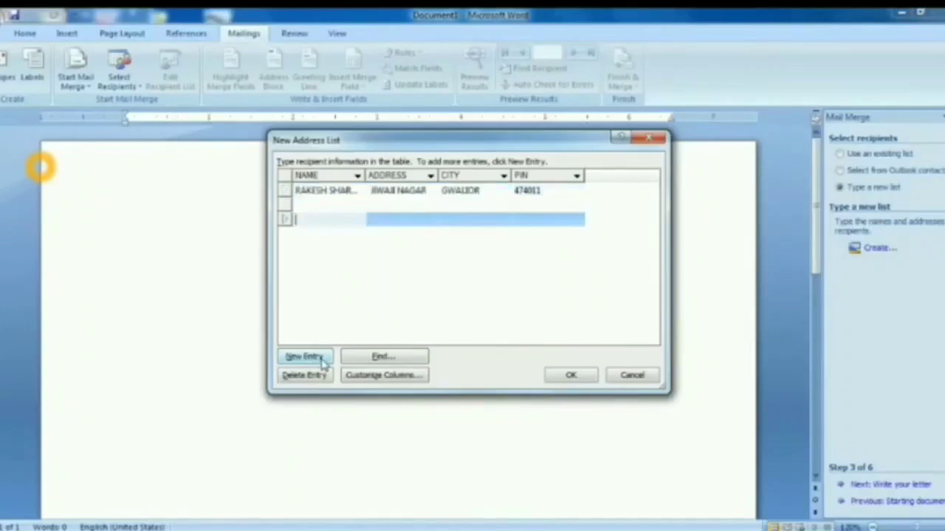
left_click(320, 205)
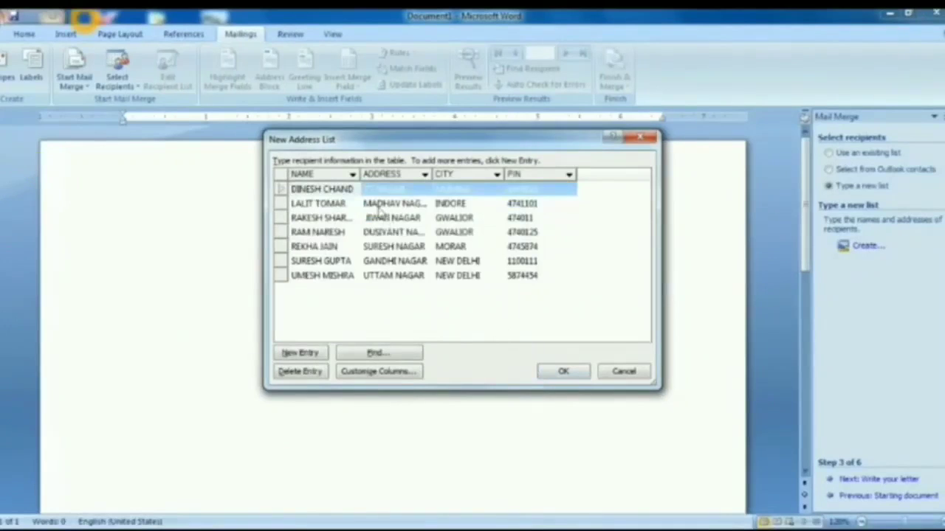
left_click(558, 372)
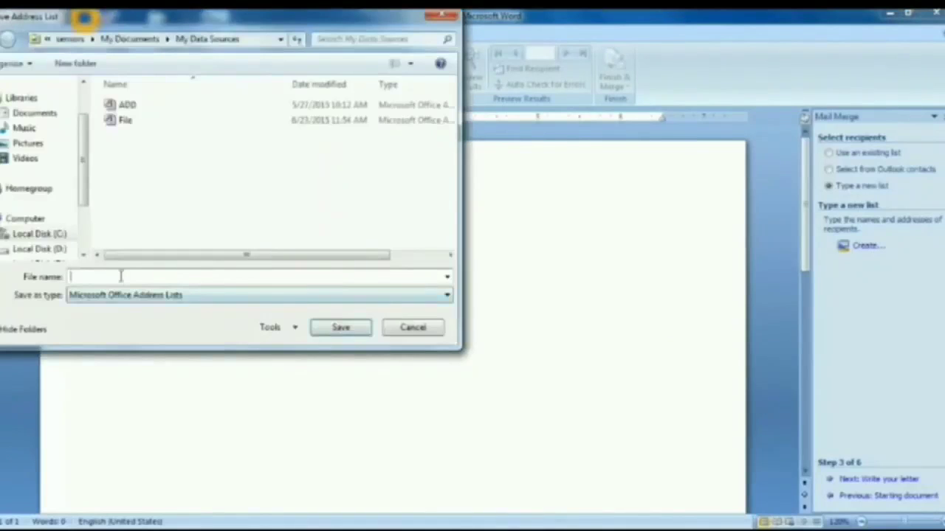
- Save the address list as ADD, replacing the existing file, and accept it as recipients
type("ADD")
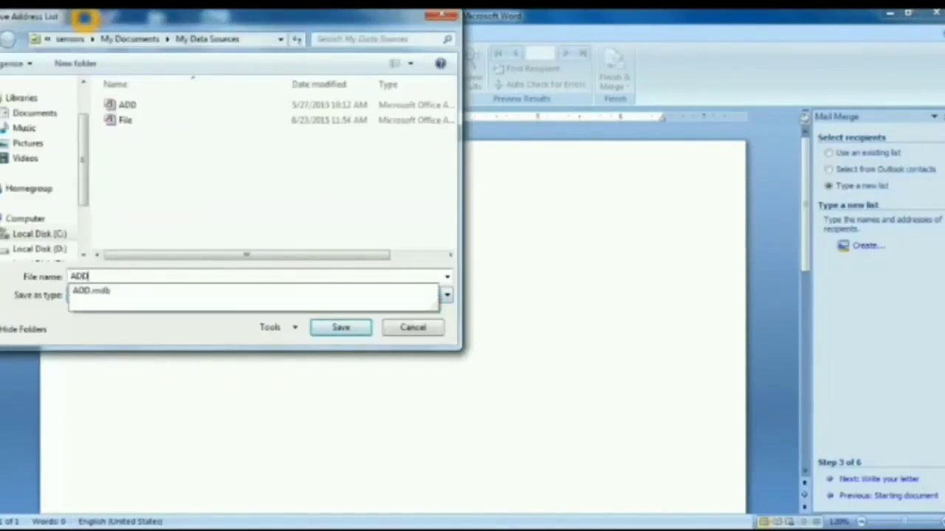
left_click(335, 329)
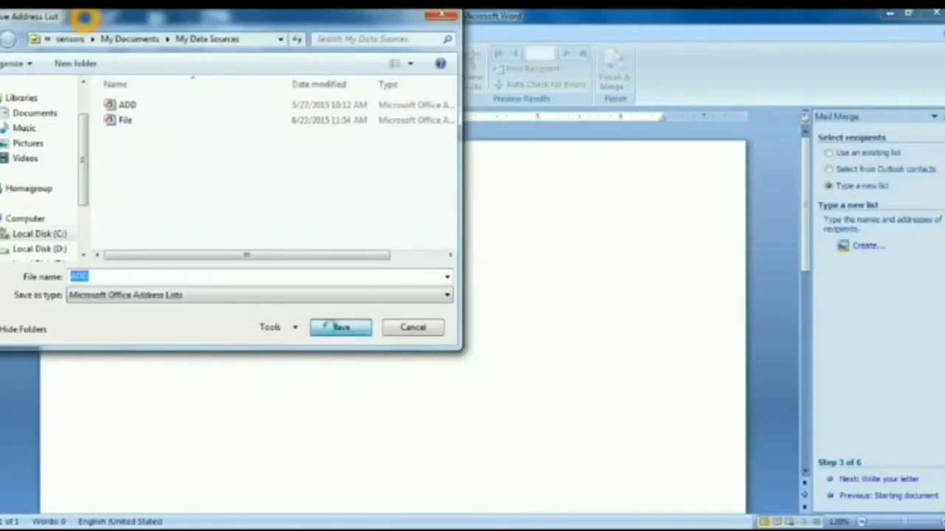
left_click(503, 279)
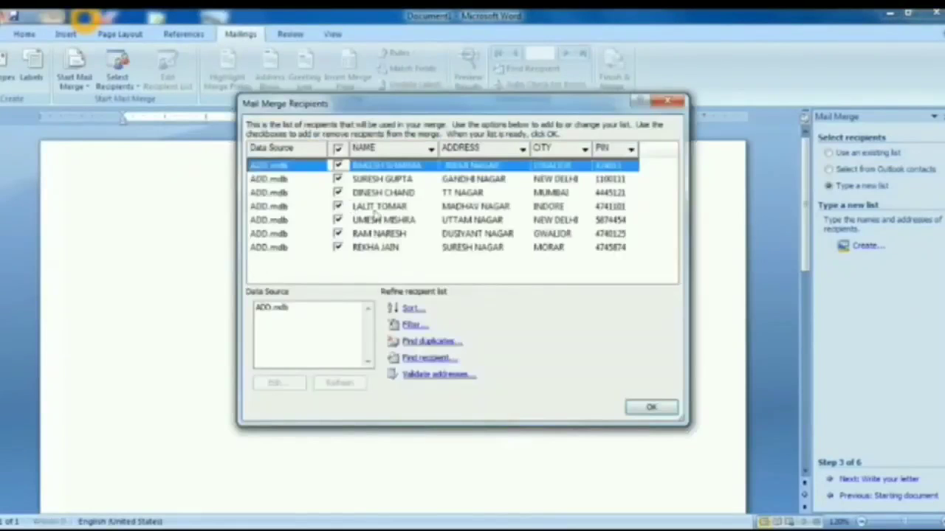
left_click(633, 407)
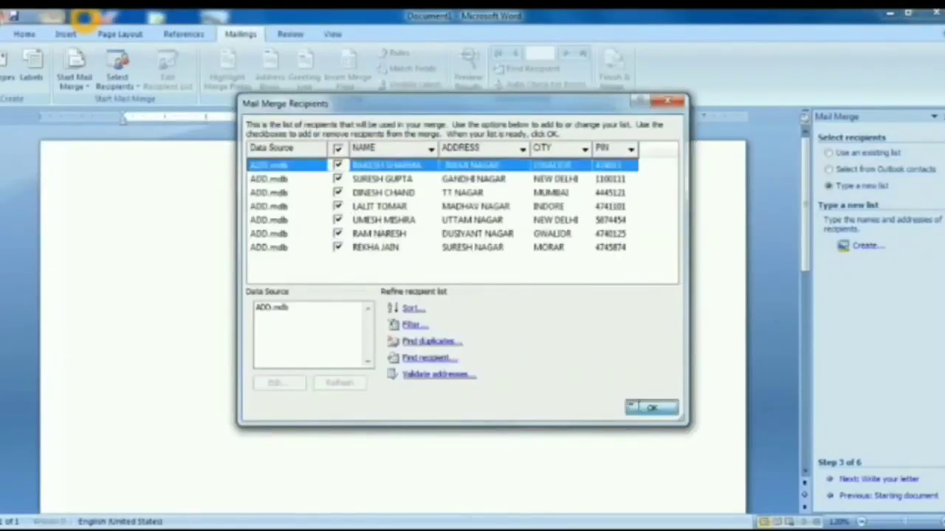
- Begin the letter with TO followed by the «NAME» merge field
left_click(876, 483)
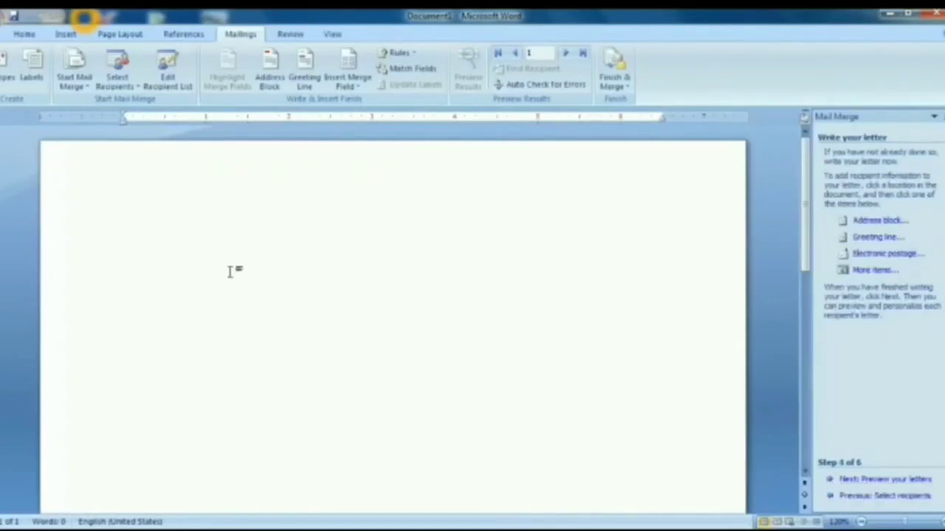
type("TO")
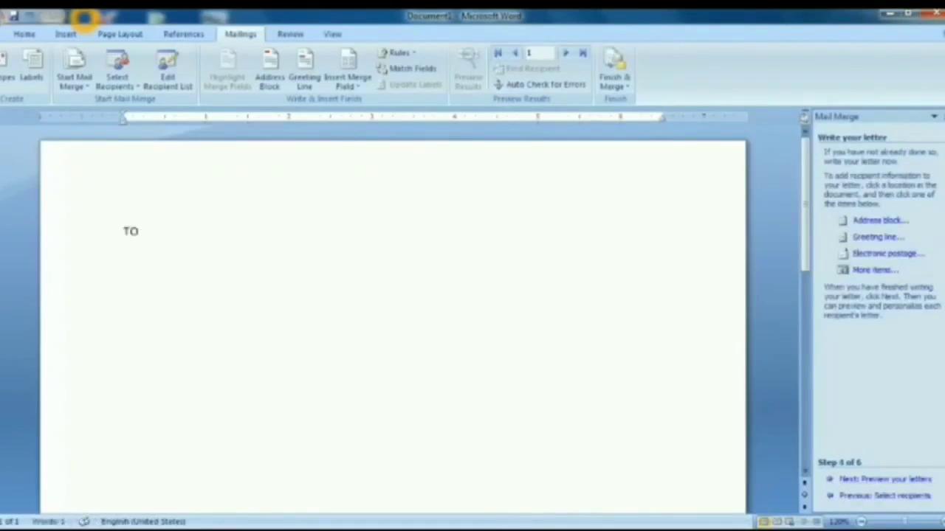
key("Return")
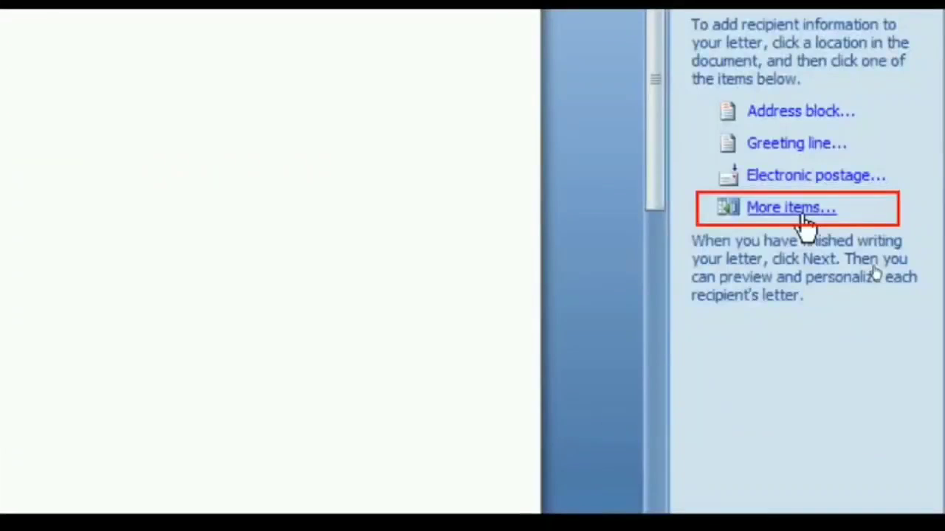
left_click(802, 208)
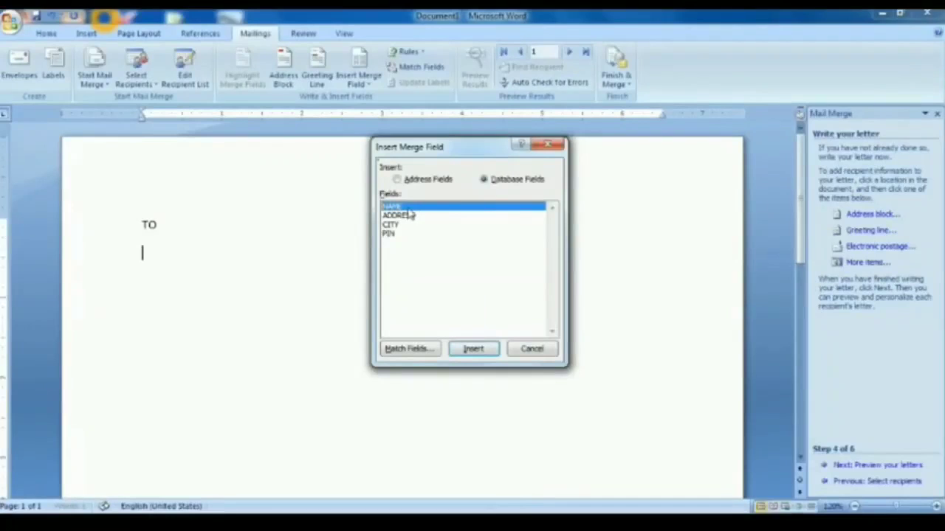
left_click(472, 352)
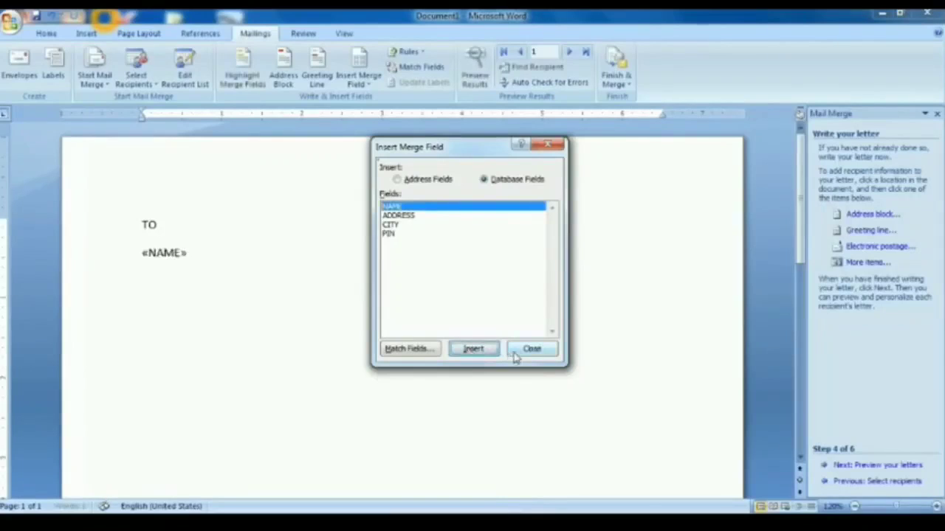
left_click(520, 352)
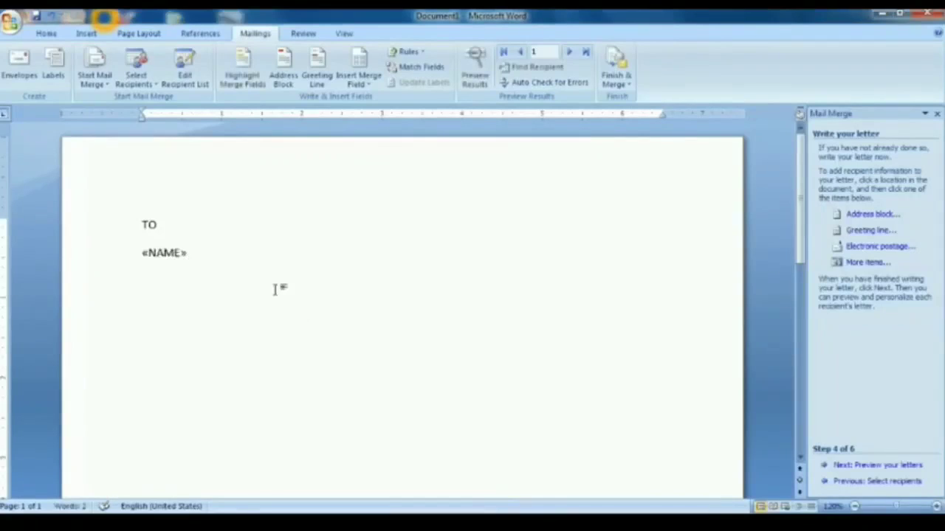
key("Return")
- Insert the «ADDRESS» and «CITY» merge fields on their own lines
left_click(855, 269)
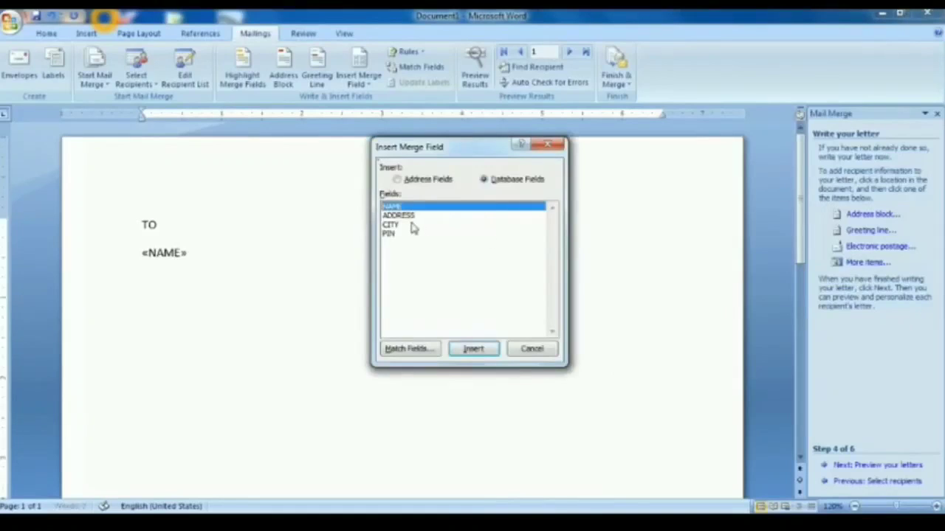
left_click(410, 216)
left_click(475, 349)
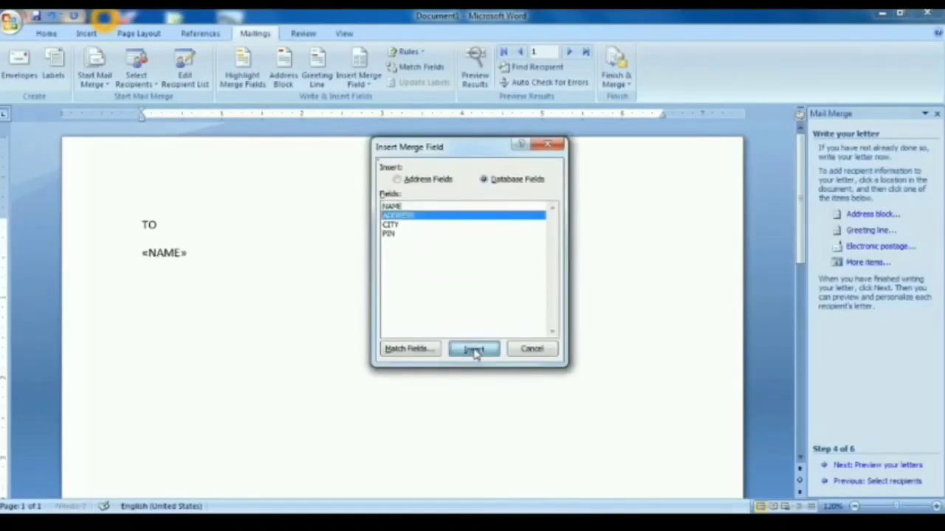
left_click(531, 349)
key("Return")
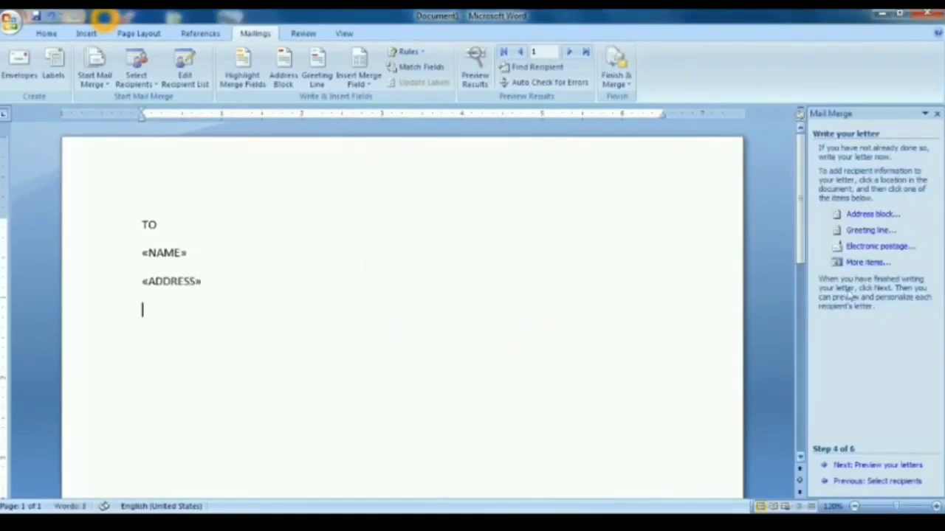
left_click(856, 264)
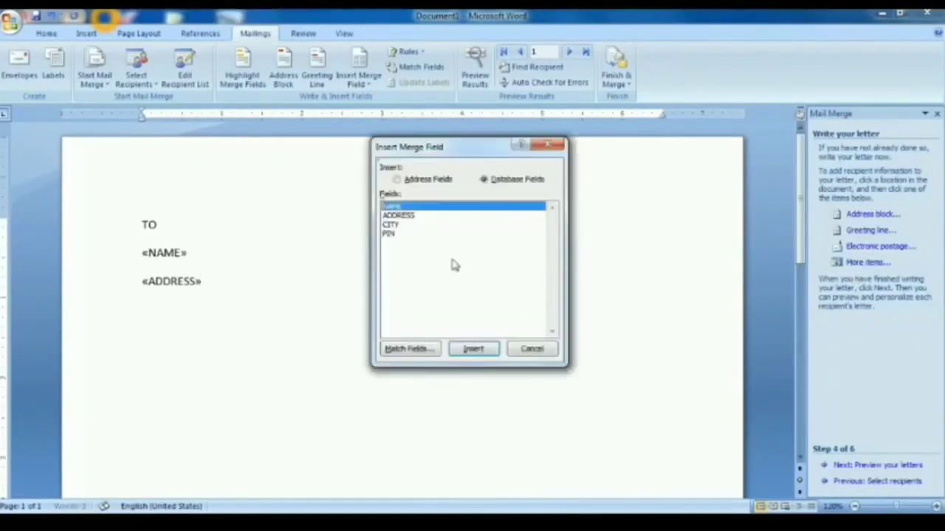
left_click(398, 226)
left_click(471, 348)
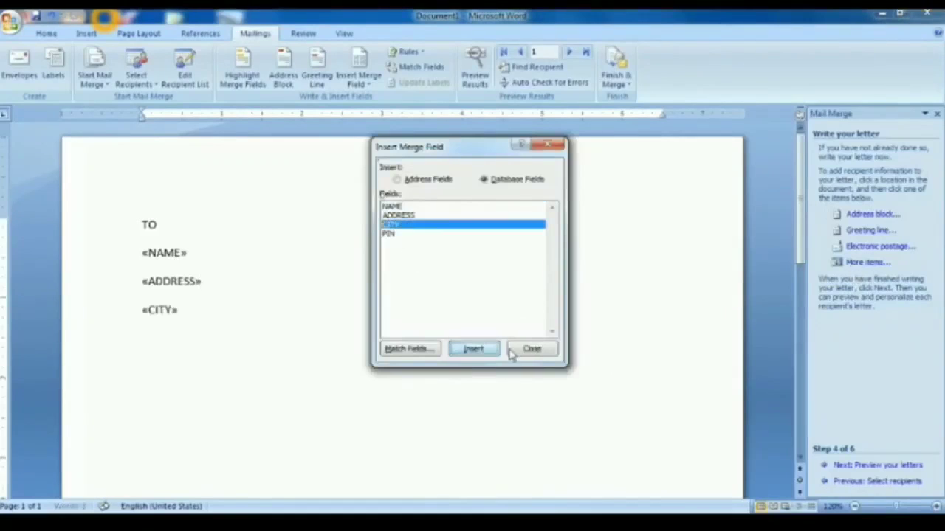
left_click(528, 349)
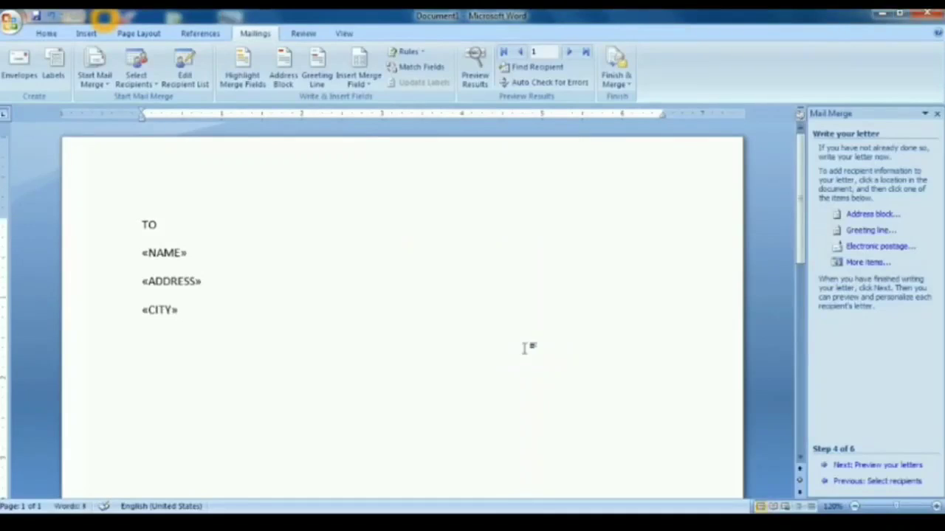
key("Return")
- Insert the «PIN» merge field on the next line
left_click(838, 263)
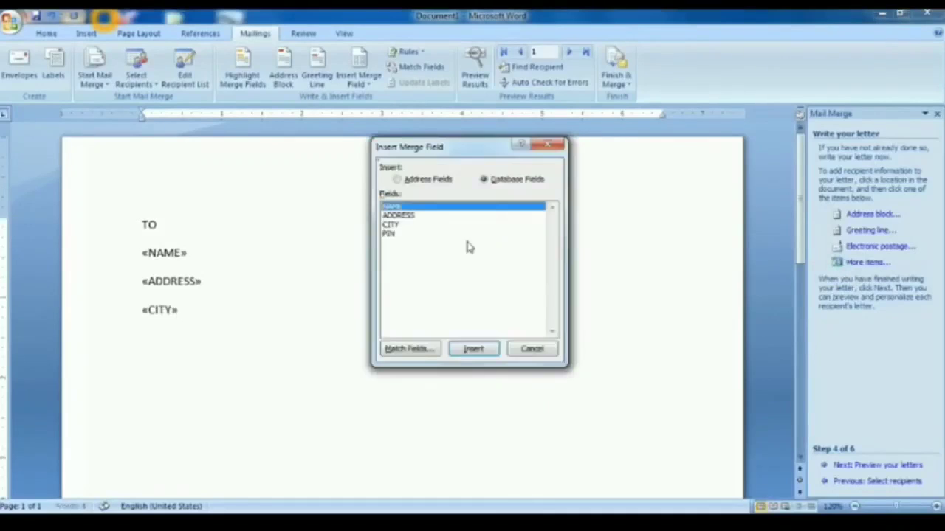
left_click(387, 234)
left_click(470, 350)
left_click(529, 349)
key("Return")
- Type the RESPECTED «NAME» greeting followed by placeholder body text
type("RE")
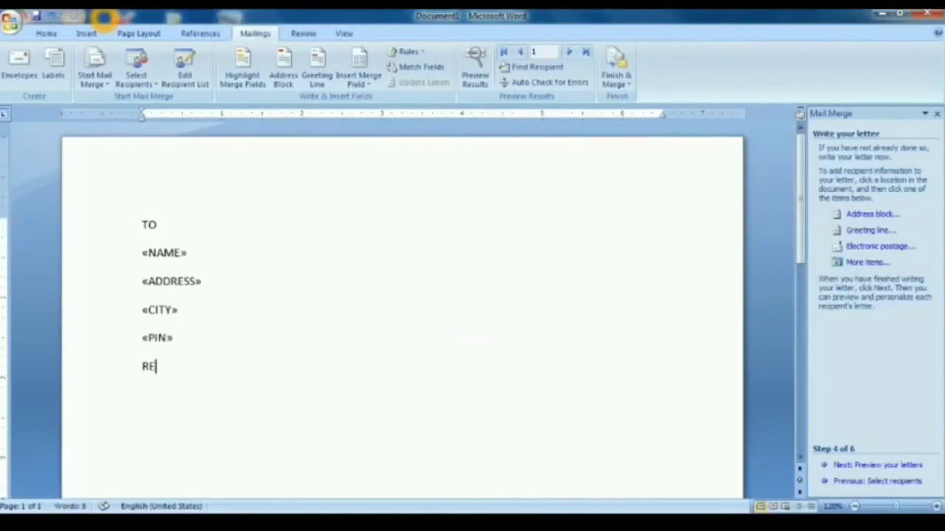
type("SPECTED")
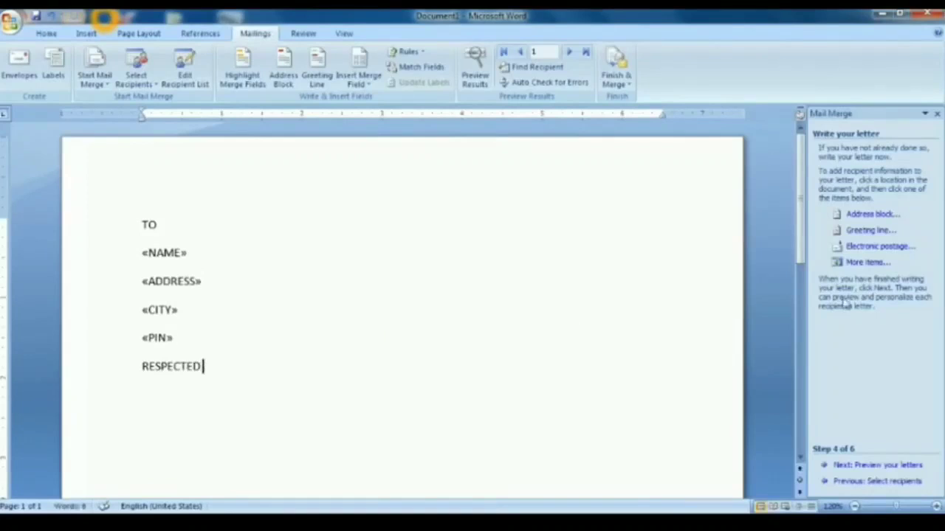
left_click(865, 262)
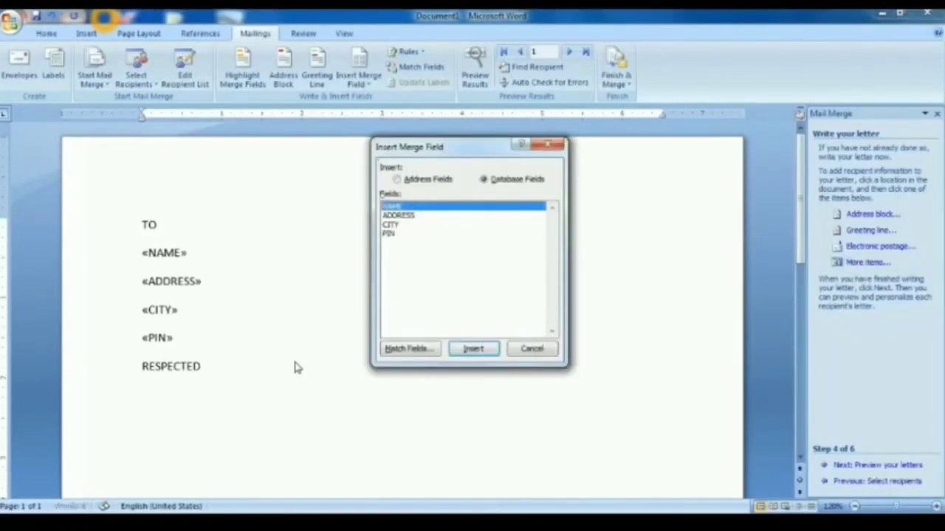
left_click(530, 348)
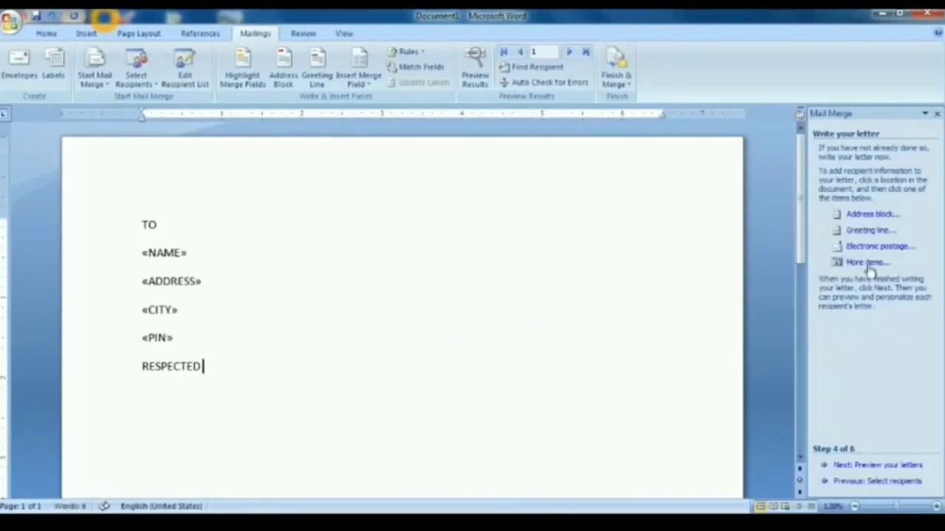
left_click(867, 264)
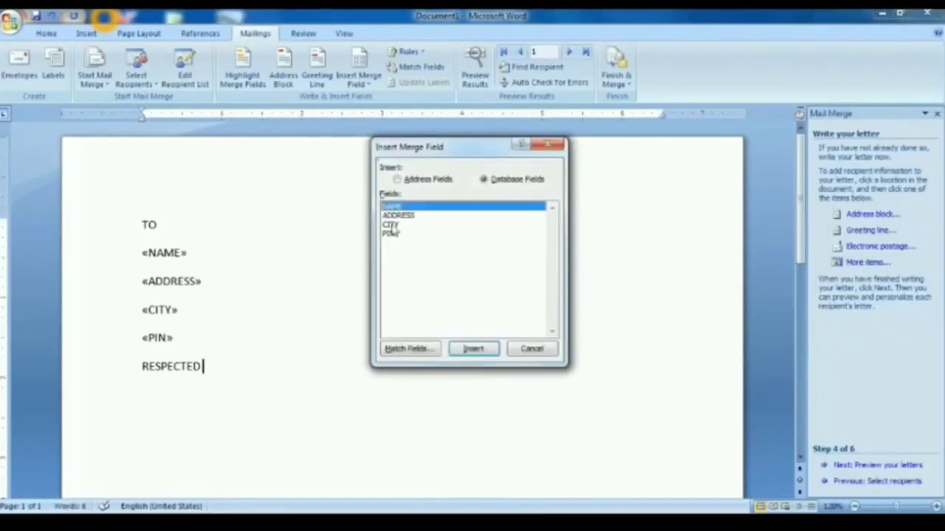
left_click(473, 349)
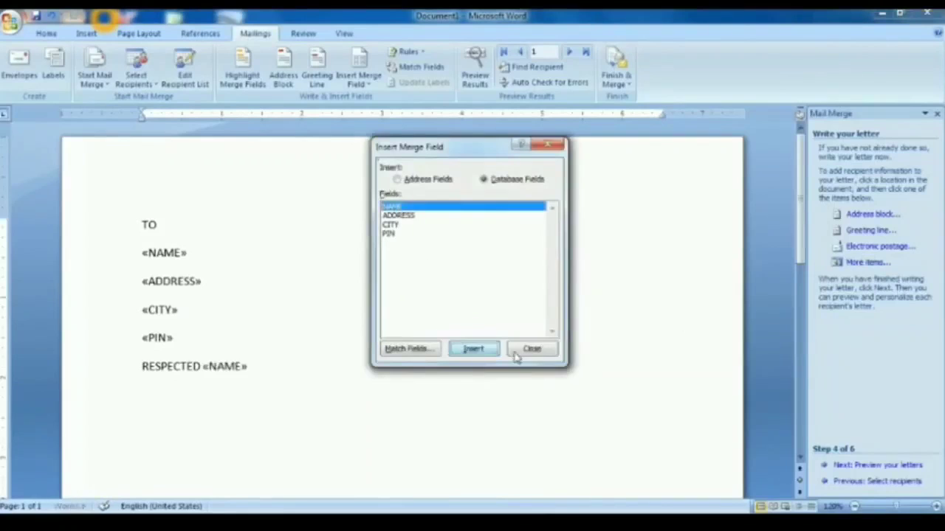
left_click(531, 350)
type("SDLFKJSDFLK SDFLK JSDFLK JSDFLK JSDF")
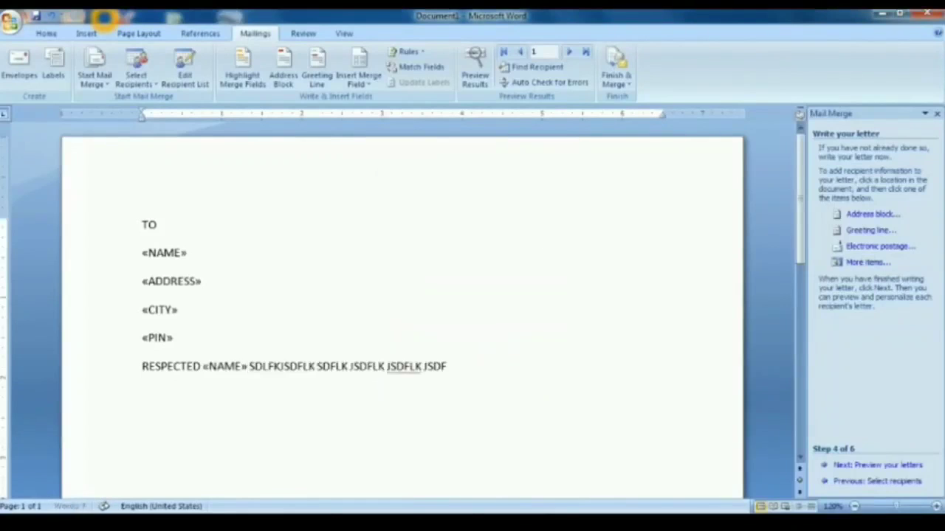
type("LK JSD FLK JSDFLK JSD FLK JSD FLK JSDF LK JSDFLK JSD FLK JSD FLK JS")
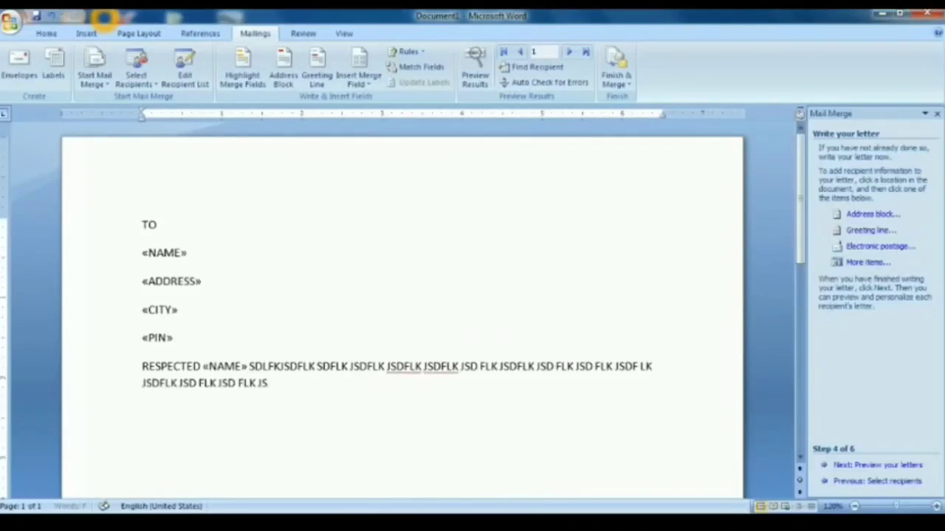
type("DF LK JSD FLK JSD FLK JSD FLK JSD FLK JSD FLSDFLK JSDF")
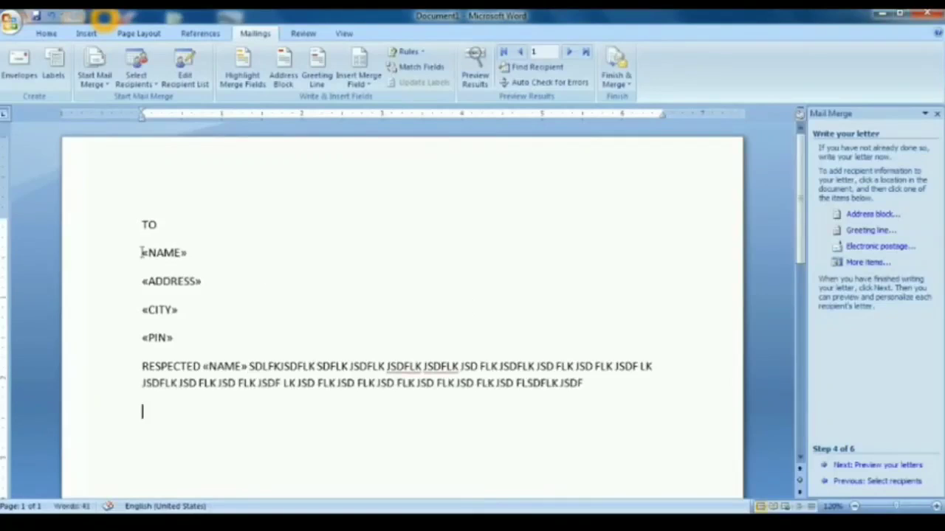
left_click_drag(142, 253, 230, 251)
- Bold both «NAME» merge fields and move on to previewing the letters
left_click(44, 34)
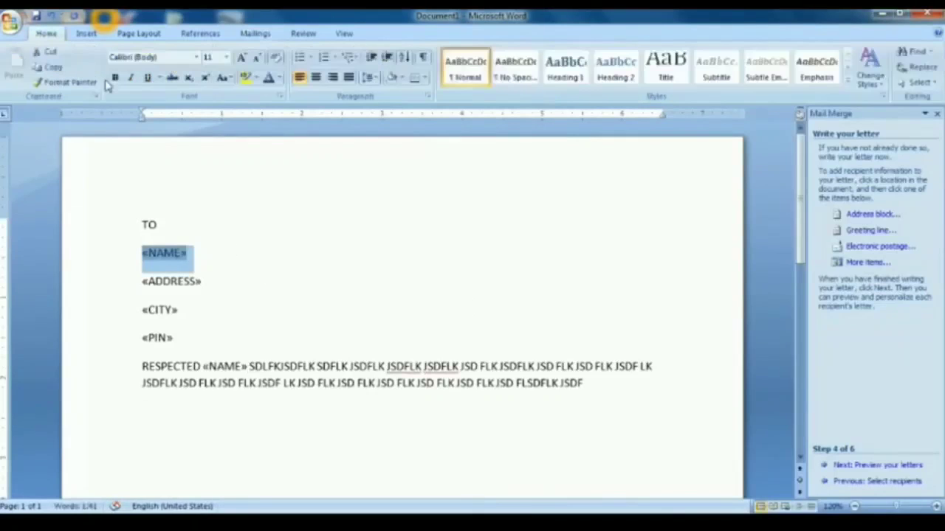
left_click(115, 78)
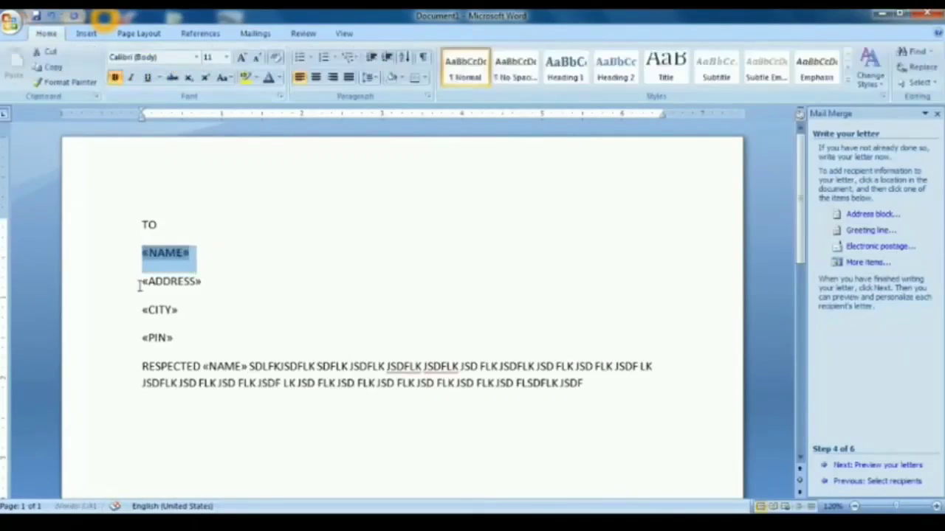
left_click(144, 281)
mouse_move(199, 367)
left_mouse_down()
mouse_move(236, 375)
mouse_move(248, 367)
mouse_move(202, 367)
left_mouse_up()
left_click(115, 77)
left_click(358, 417)
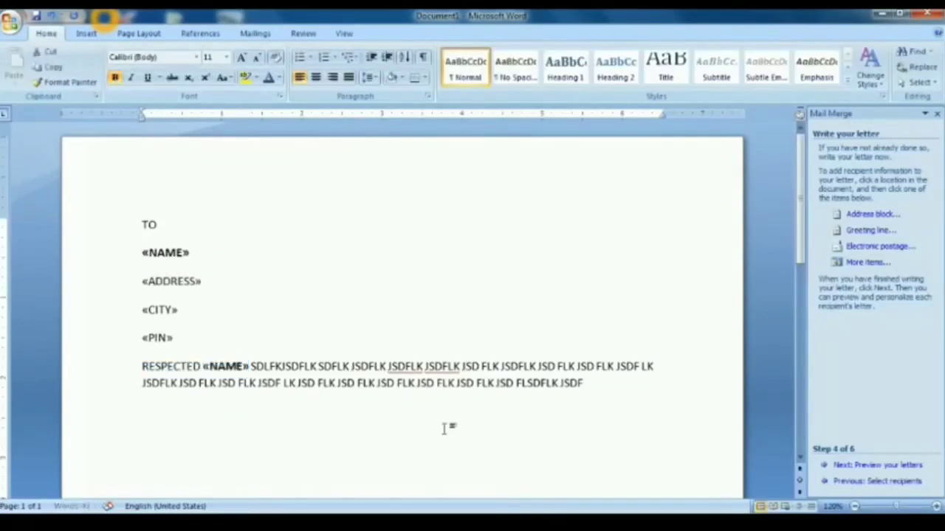
left_click(859, 465)
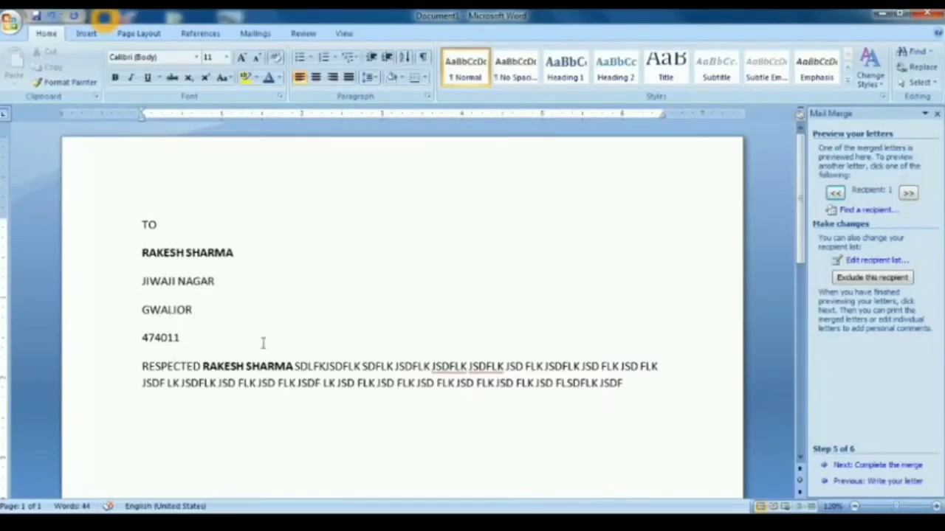
- Scroll through recipient 1's previewed letter to check the merged name and address
scroll(344, 302, "down", 1)
scroll(344, 302, "up", 3)
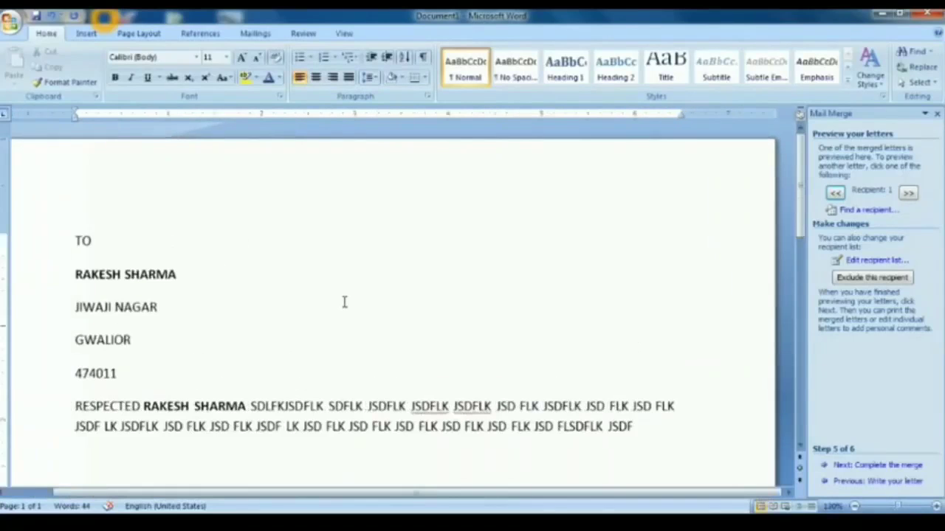
scroll(344, 301, "down", 3)
scroll(344, 302, "up", 3)
scroll(343, 302, "down", 1)
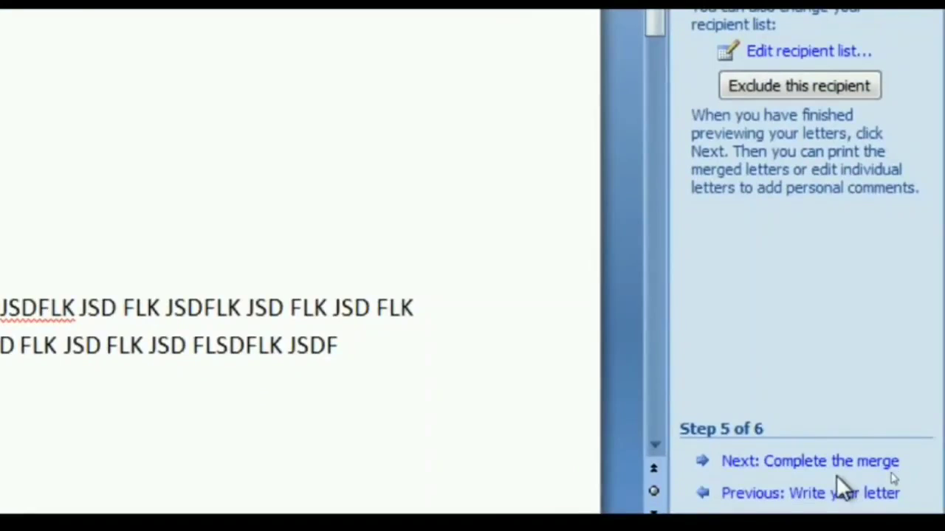
- Complete the merge and choose Edit individual letters to merge into a new document
left_click(749, 462)
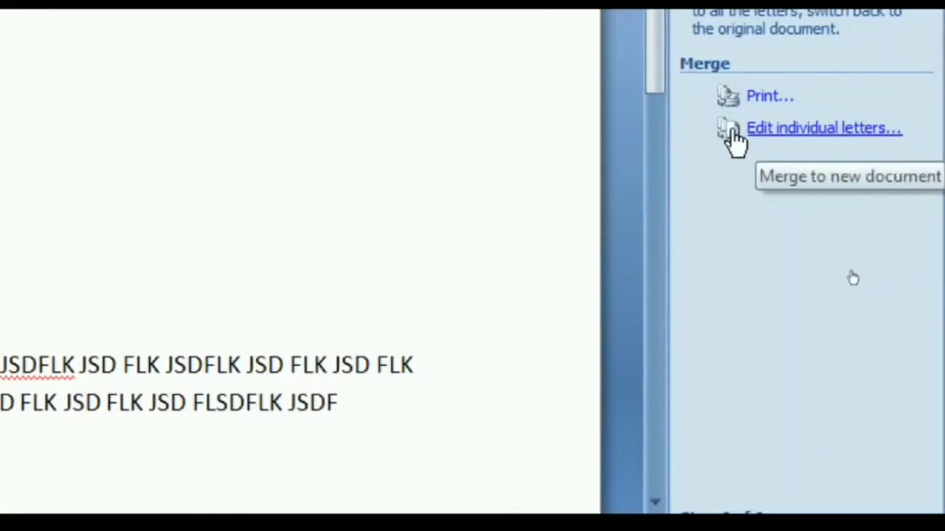
left_click(772, 133)
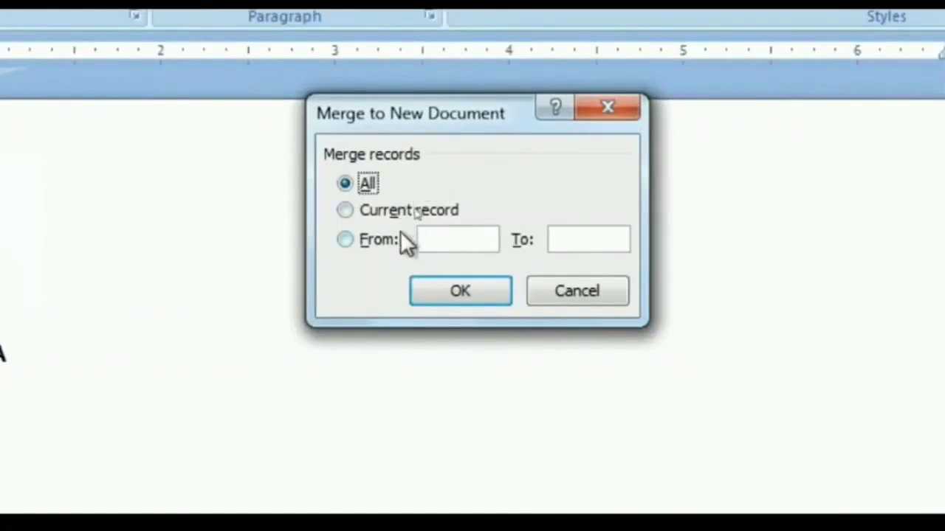
- Merge all records, not just records 5 to 8, into a new letters document
left_click(434, 246)
type("5")
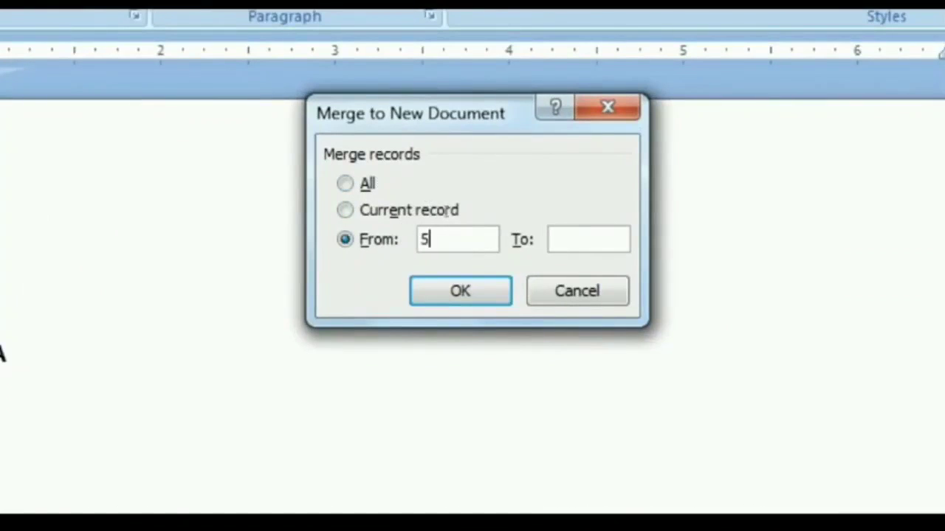
left_click(575, 244)
type("8")
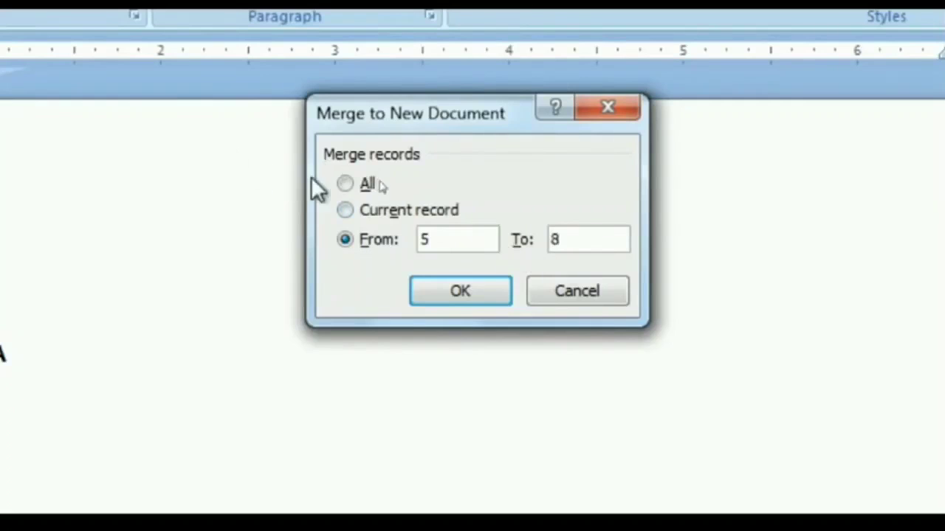
left_click(366, 188)
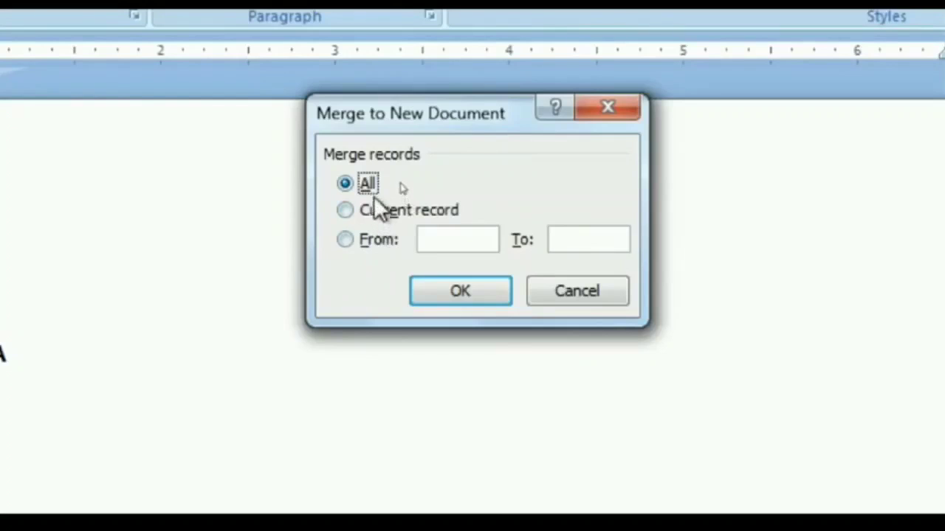
left_click(459, 296)
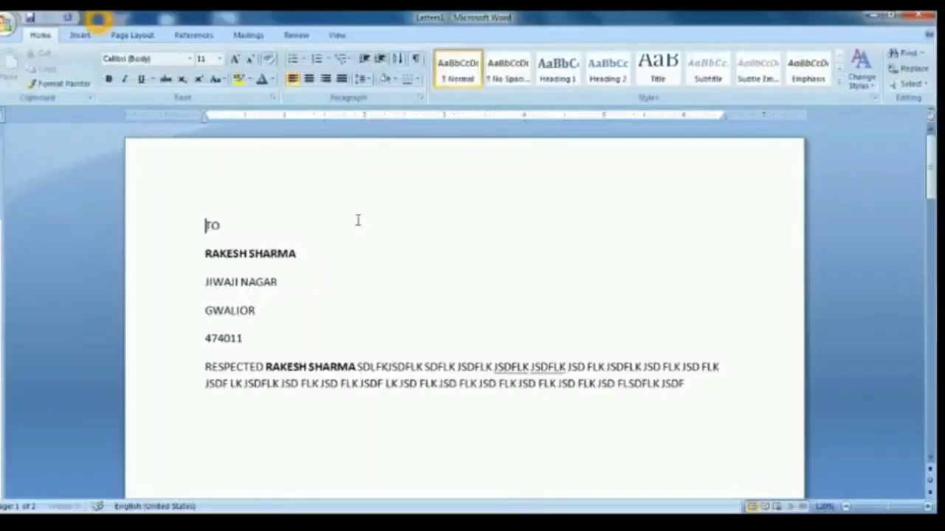
scroll(357, 220, "down", 10)
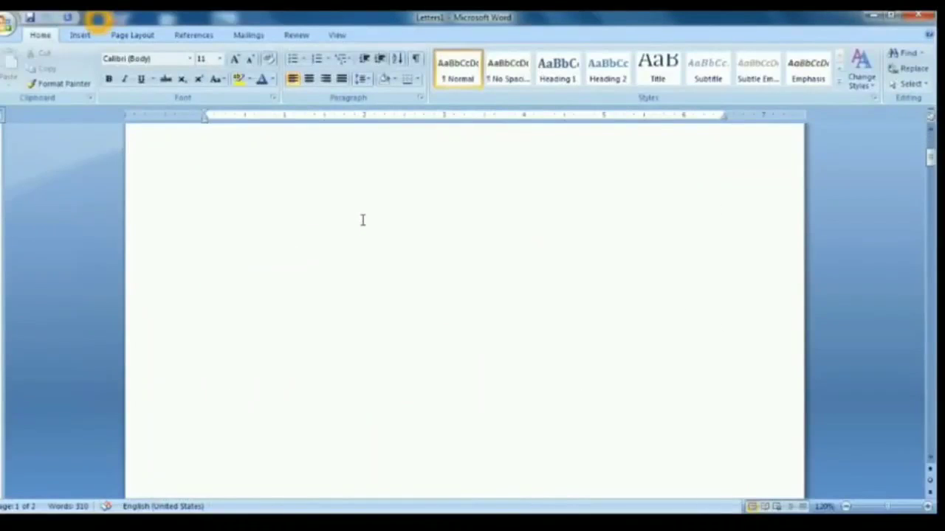
scroll(363, 221, "down", 8)
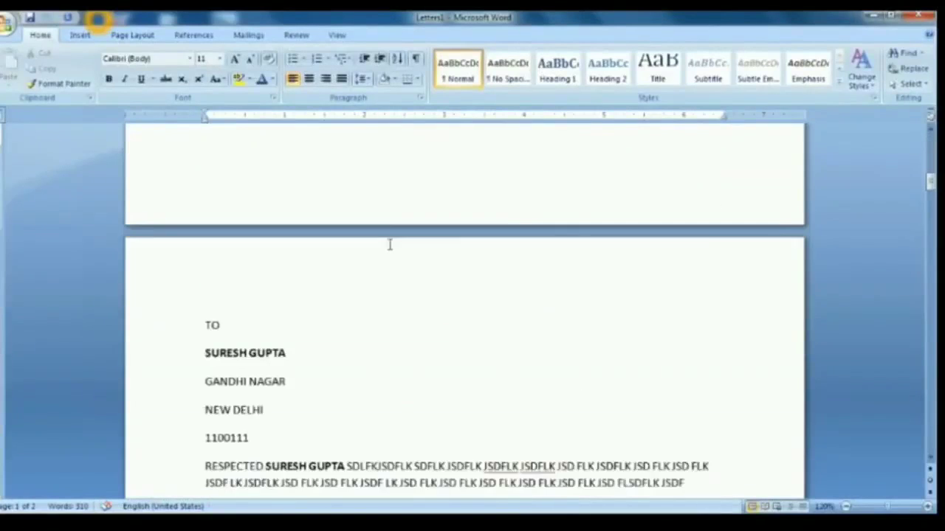
scroll(389, 244, "down", 10)
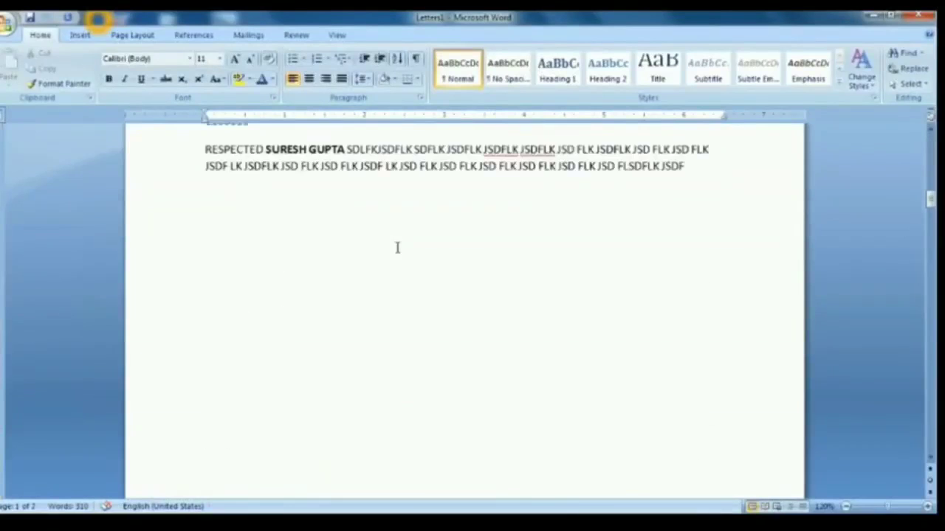
scroll(397, 249, "down", 8)
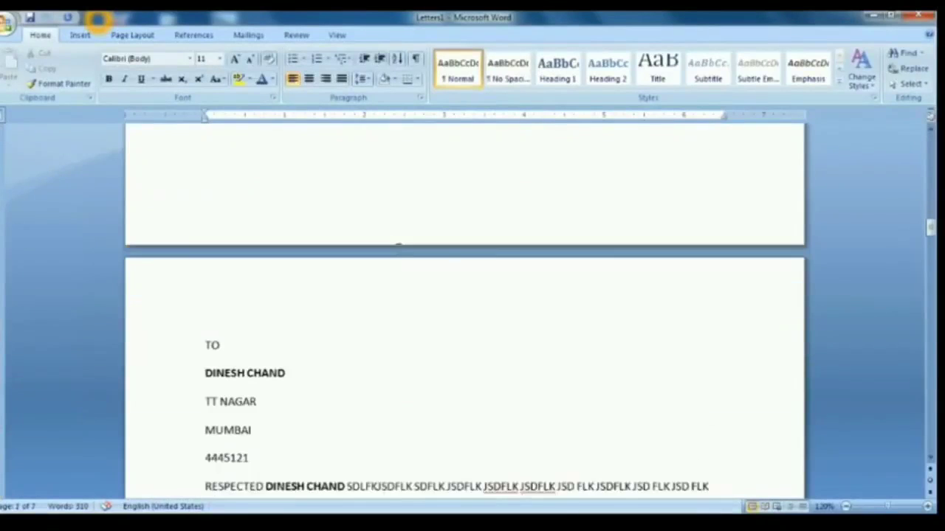
scroll(397, 249, "down", 10)
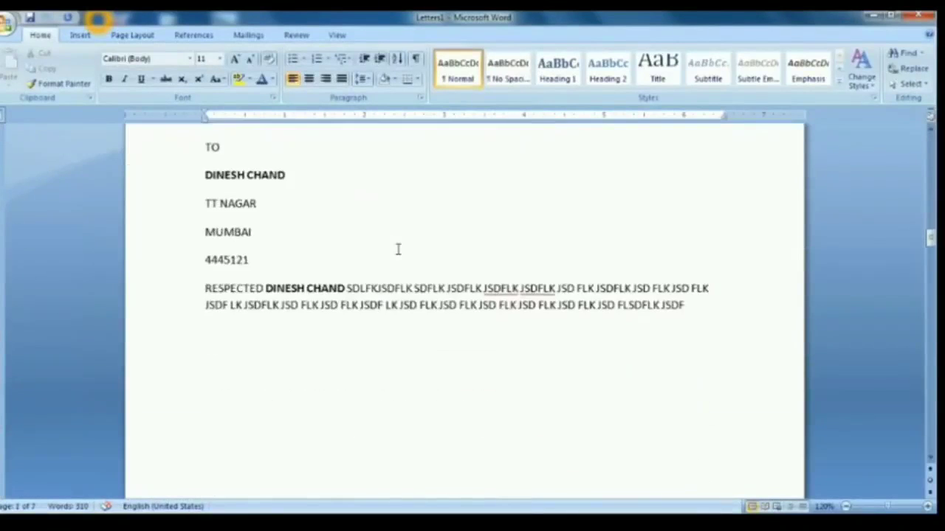
scroll(397, 249, "down", 10)
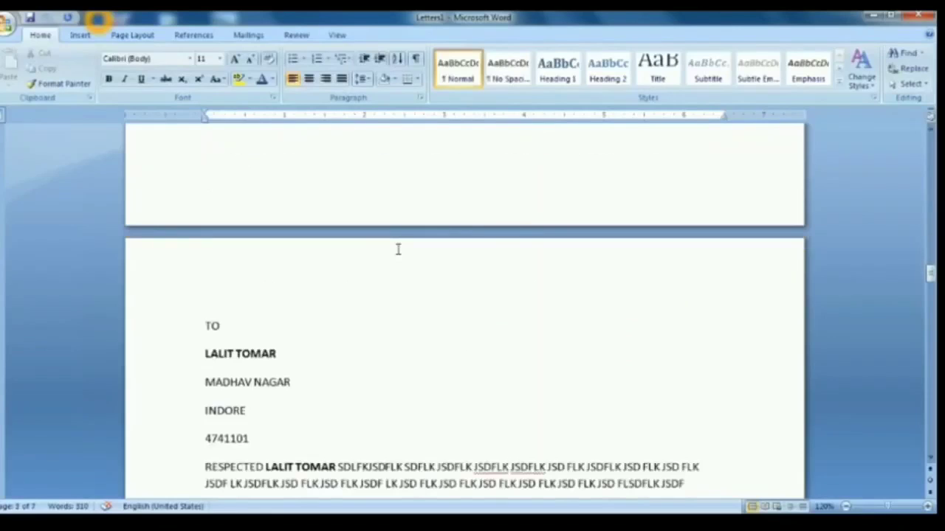
scroll(397, 248, "down", 15)
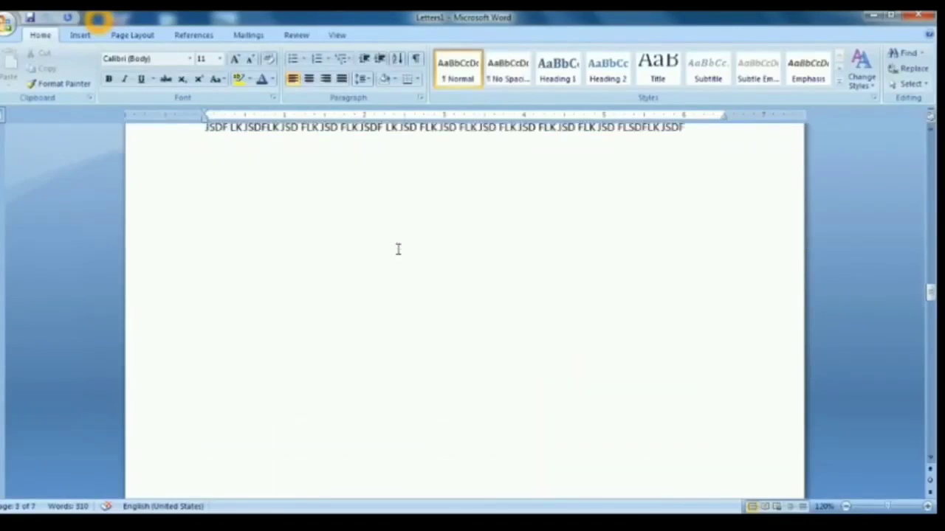
scroll(398, 247, "down", 4)
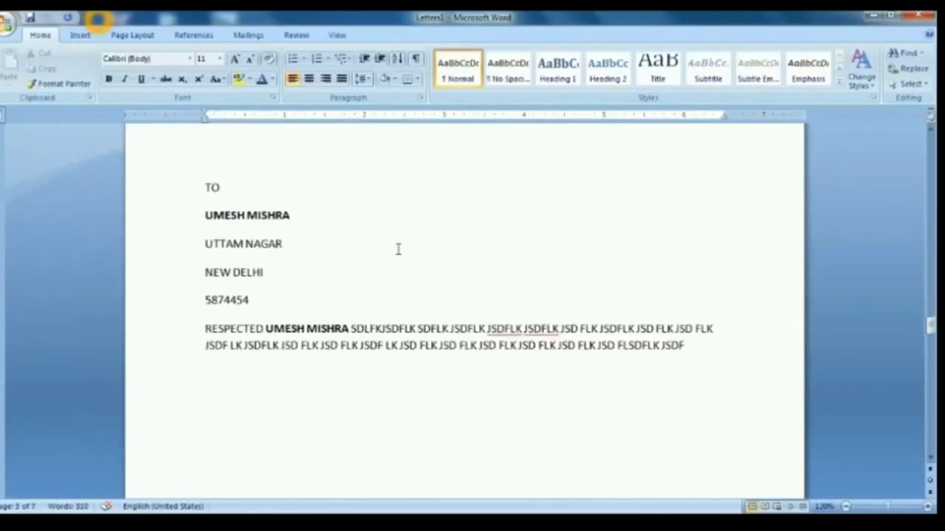
scroll(397, 249, "down", 14)
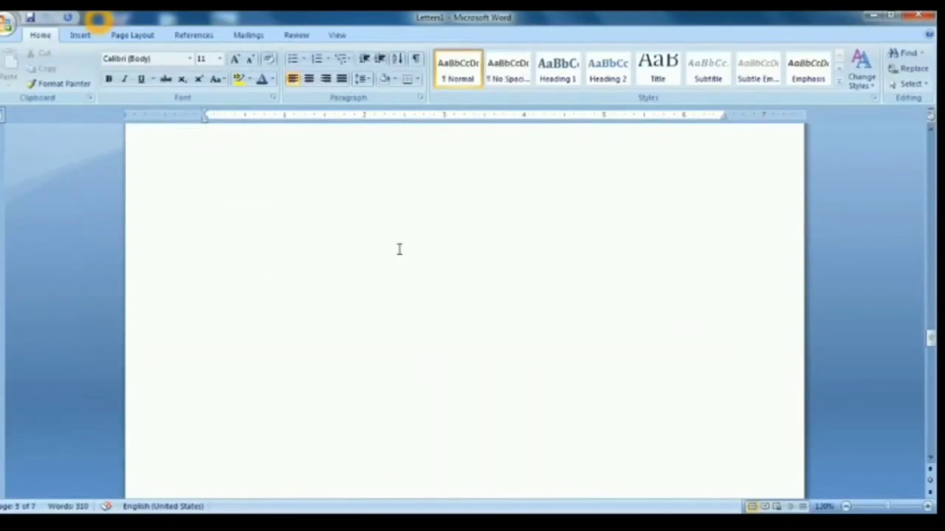
scroll(398, 249, "down", 9)
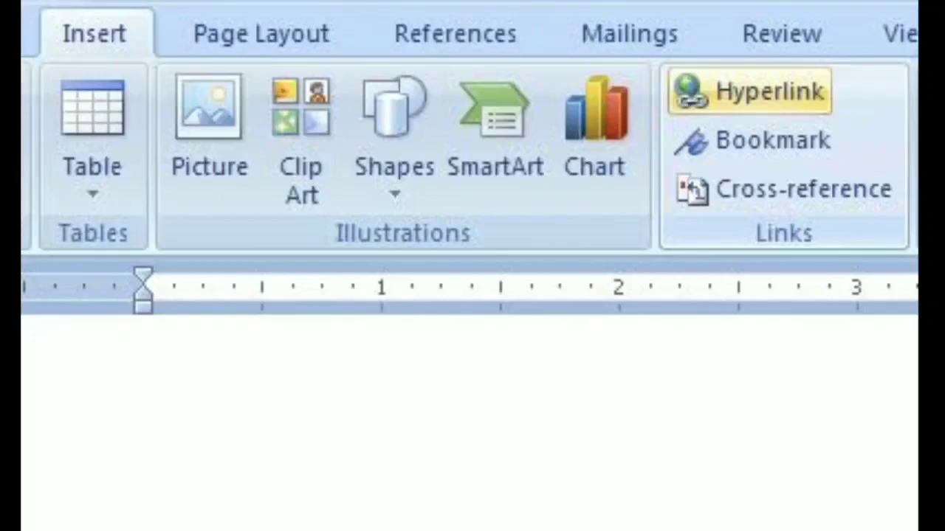
left_click(744, 258)
mouse_move(744, 258)
left_mouse_down()
mouse_move(839, 238)
mouse_move(749, 222)
mouse_move(745, 260)
left_mouse_up()
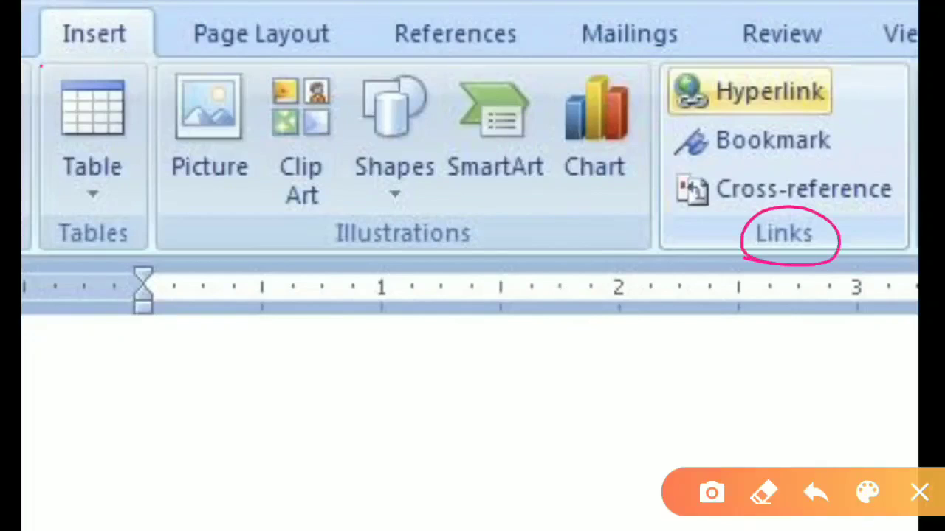
mouse_move(41, 65)
left_mouse_down()
mouse_move(152, 17)
mouse_move(16, 59)
mouse_move(65, 64)
left_mouse_up()
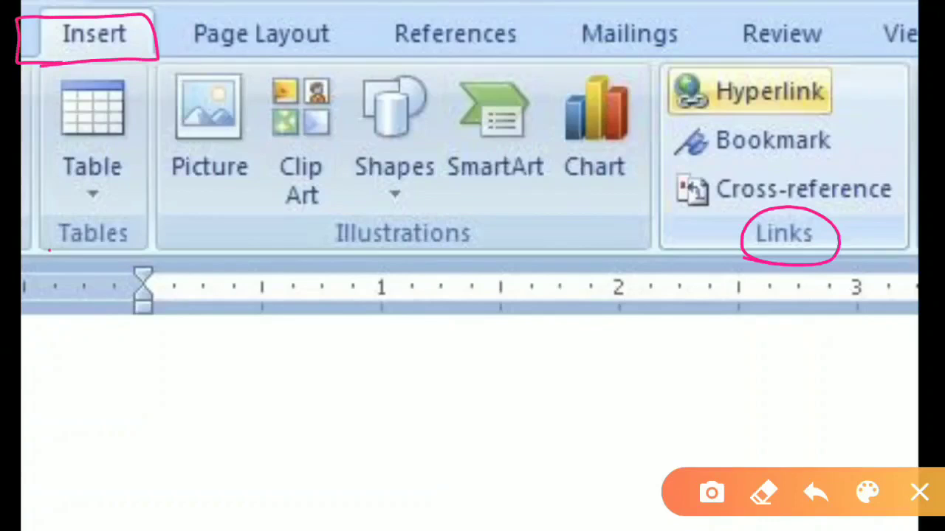
mouse_move(49, 250)
left_mouse_down()
mouse_move(794, 262)
mouse_move(920, 252)
left_mouse_up()
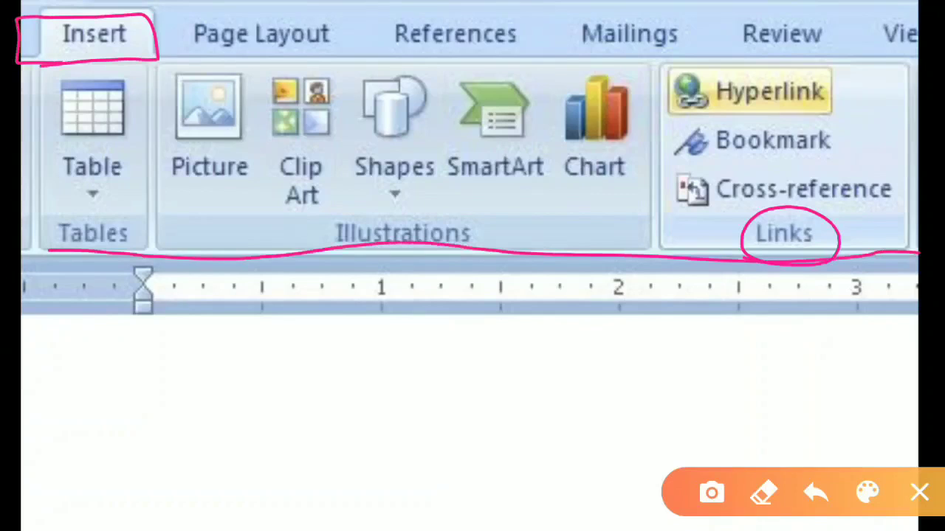
left_click_drag(3, 77, 25, 249)
mouse_move(158, 59)
left_mouse_down()
mouse_move(629, 52)
mouse_move(905, 162)
mouse_move(906, 251)
left_mouse_up()
mouse_move(834, 234)
left_mouse_down()
mouse_move(737, 219)
mouse_move(773, 229)
left_mouse_up()
left_click_drag(92, 195, 92, 314)
mouse_move(70, 295)
left_mouse_down()
mouse_move(92, 317)
mouse_move(111, 299)
left_mouse_up()
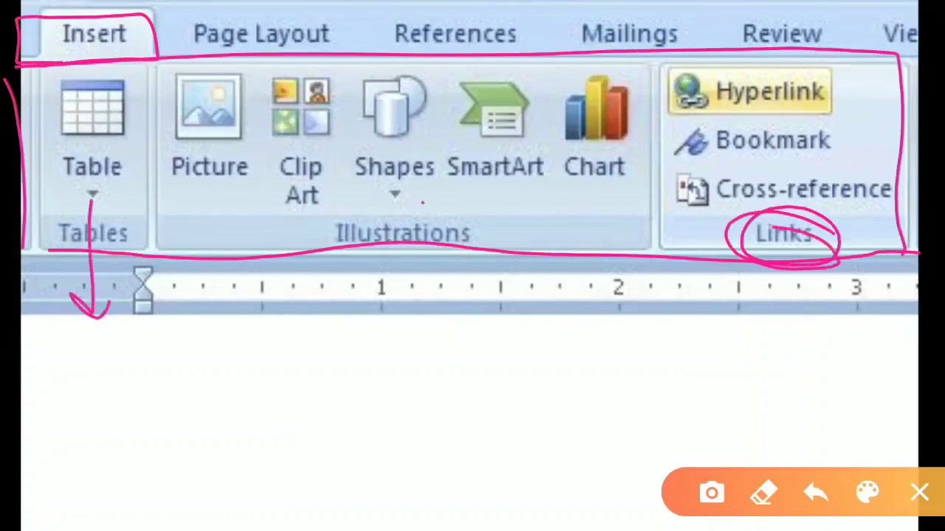
left_click_drag(423, 202, 428, 302)
left_click_drag(448, 272, 432, 295)
mouse_move(868, 65)
left_mouse_down()
mouse_move(765, 43)
mouse_move(641, 211)
mouse_move(872, 259)
mouse_move(793, 55)
left_mouse_up()
left_click(846, 97)
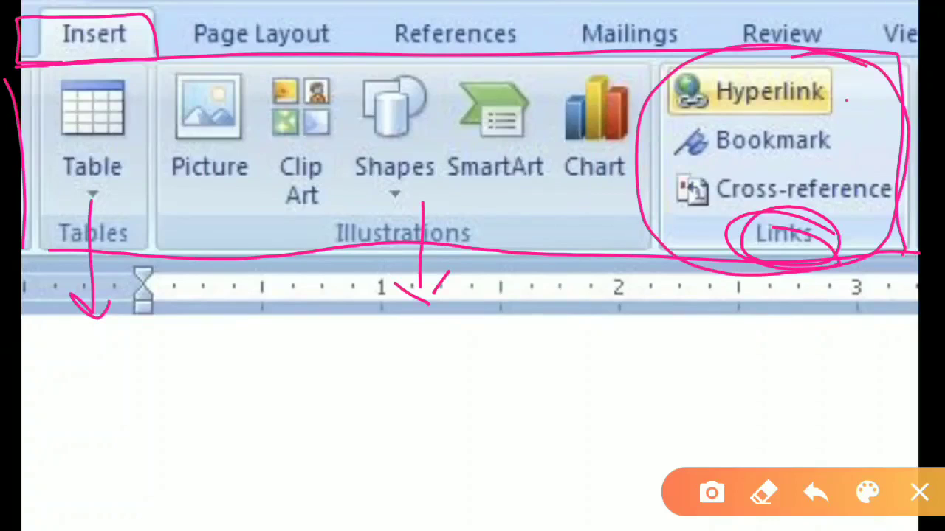
left_click_drag(846, 99, 881, 77)
left_click(853, 142)
left_click_drag(854, 141, 887, 123)
left_click_drag(885, 215, 915, 200)
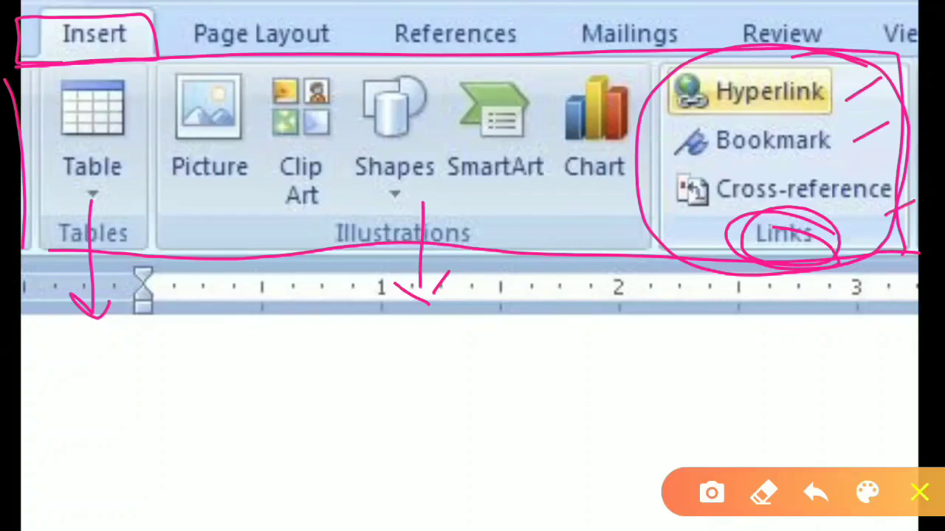
left_click(919, 493)
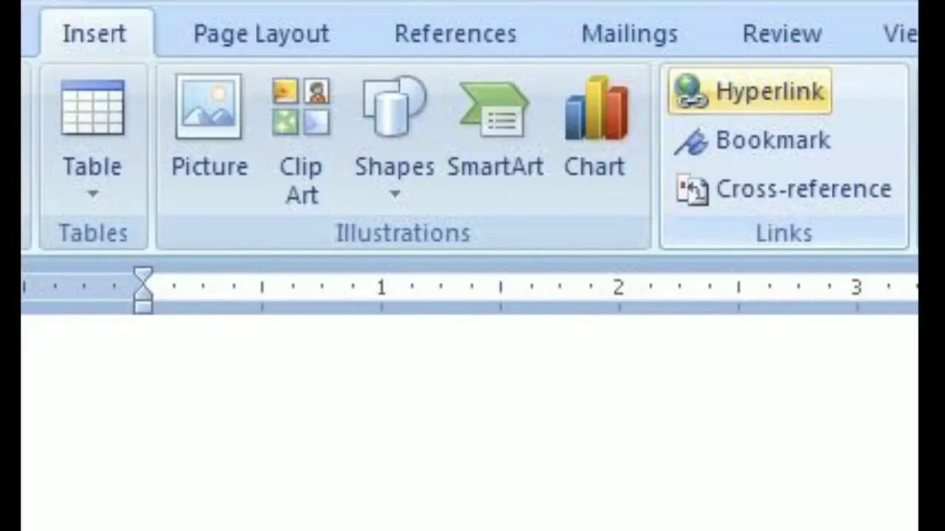
mouse_move(830, 90)
left_mouse_down()
mouse_move(893, 73)
mouse_move(883, 100)
left_mouse_up()
left_click(778, 349)
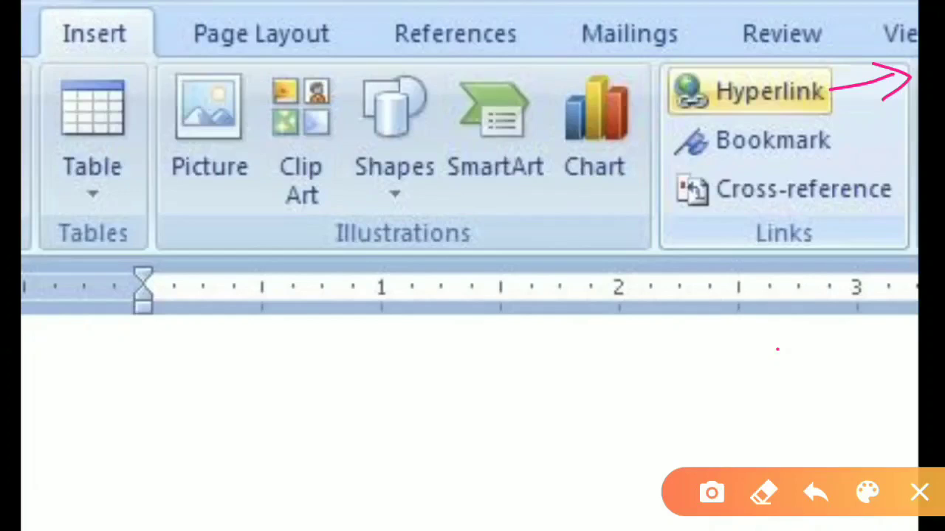
left_click_drag(777, 349, 776, 339)
mouse_move(860, 87)
left_mouse_down()
mouse_move(815, 66)
mouse_move(654, 100)
mouse_move(856, 99)
mouse_move(798, 73)
left_mouse_up()
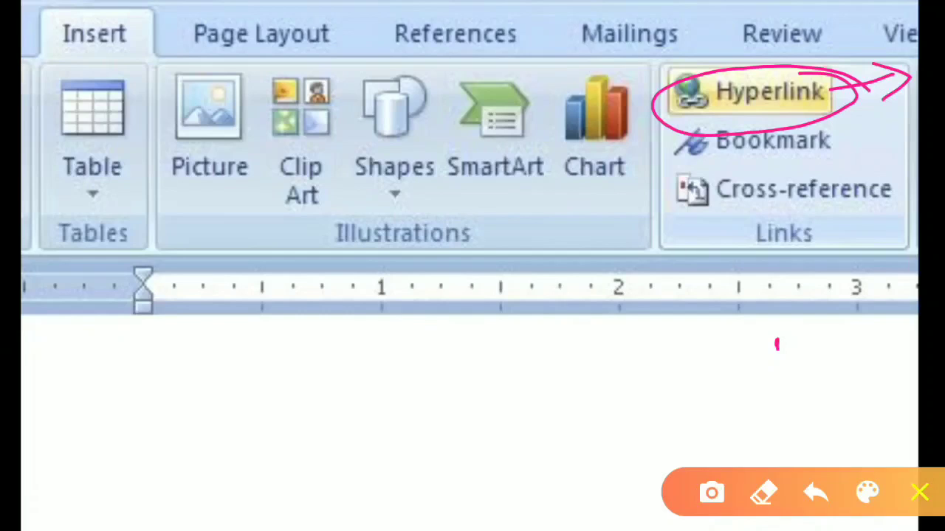
left_click(919, 492)
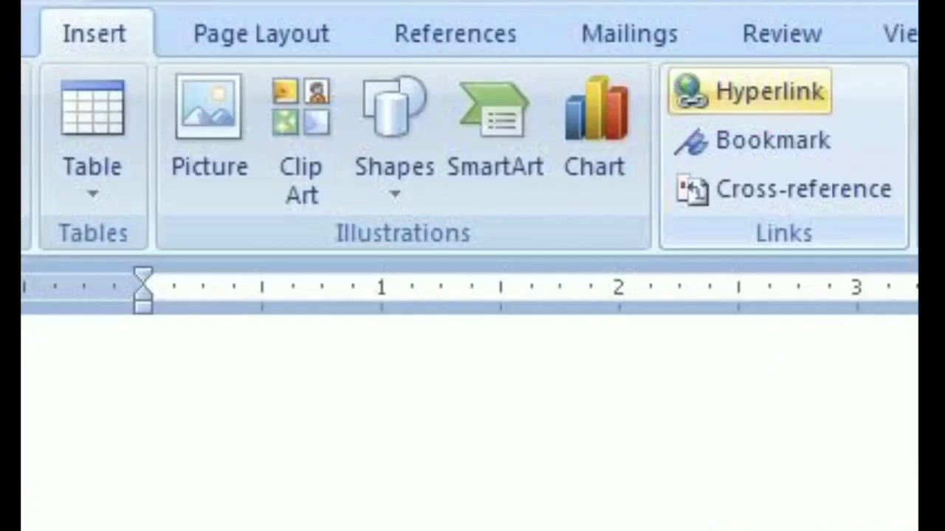
mouse_move(701, 156)
left_mouse_down()
mouse_move(854, 141)
mouse_move(659, 121)
mouse_move(739, 167)
left_mouse_up()
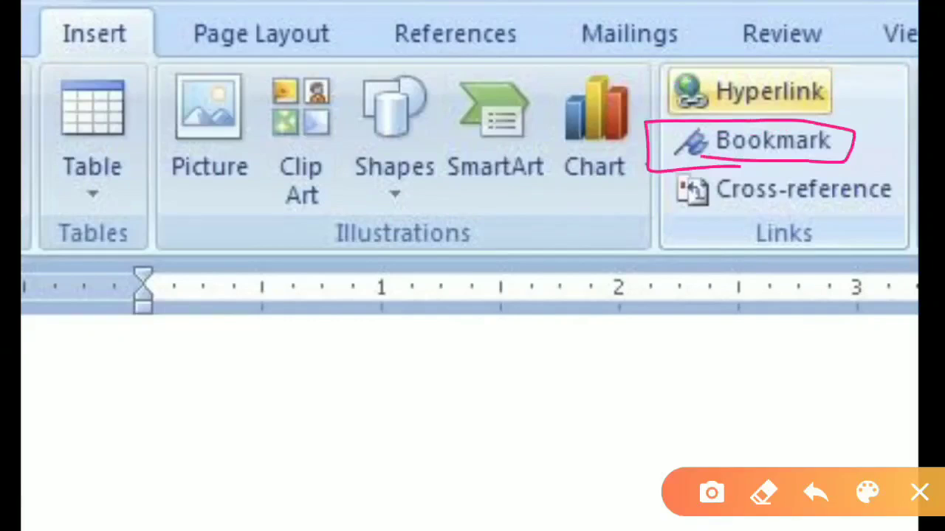
left_click_drag(648, 164, 766, 164)
mouse_move(436, 386)
left_mouse_down()
mouse_move(438, 421)
mouse_move(484, 419)
mouse_move(446, 453)
left_mouse_up()
left_click_drag(430, 376, 480, 362)
left_click_drag(513, 390, 550, 391)
mouse_move(210, 367)
left_mouse_down()
mouse_move(238, 406)
mouse_move(213, 430)
left_mouse_up()
mouse_move(199, 383)
left_mouse_down()
mouse_move(237, 363)
mouse_move(269, 384)
left_mouse_up()
left_click_drag(189, 456, 295, 405)
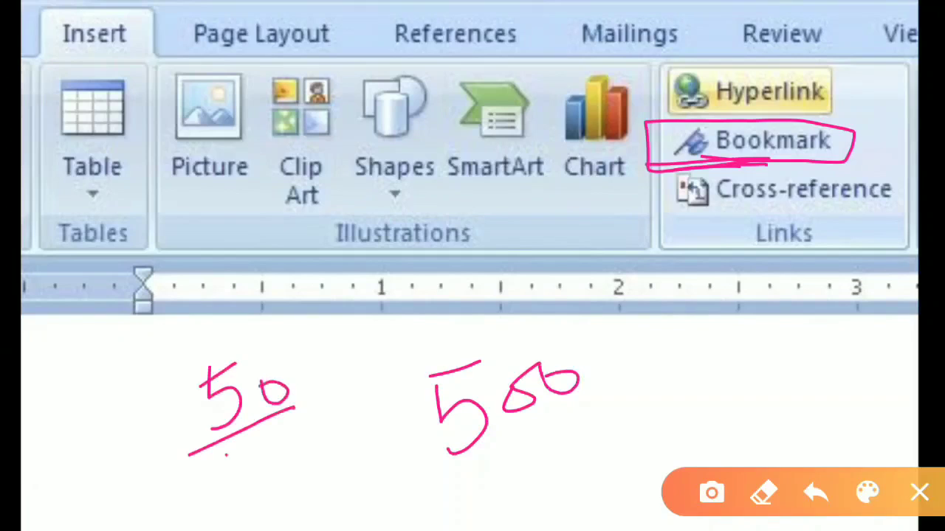
left_click_drag(225, 455, 301, 425)
left_click_drag(316, 356, 333, 417)
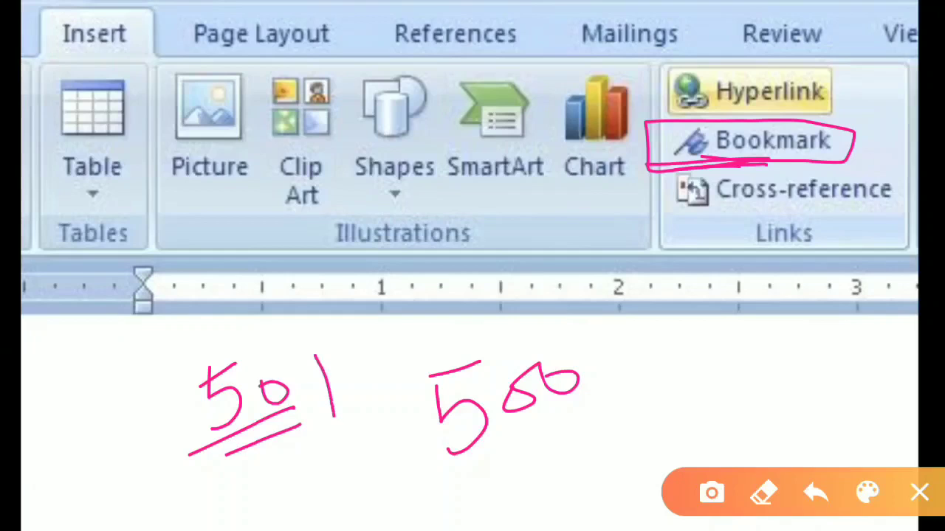
left_click_drag(311, 358, 327, 421)
mouse_move(332, 371)
left_mouse_down()
mouse_move(308, 330)
mouse_move(330, 416)
mouse_move(302, 337)
mouse_move(325, 327)
mouse_move(343, 347)
mouse_move(280, 354)
mouse_move(340, 339)
mouse_move(298, 326)
mouse_move(359, 347)
mouse_move(325, 325)
left_mouse_up()
left_click(324, 332)
left_click(323, 320)
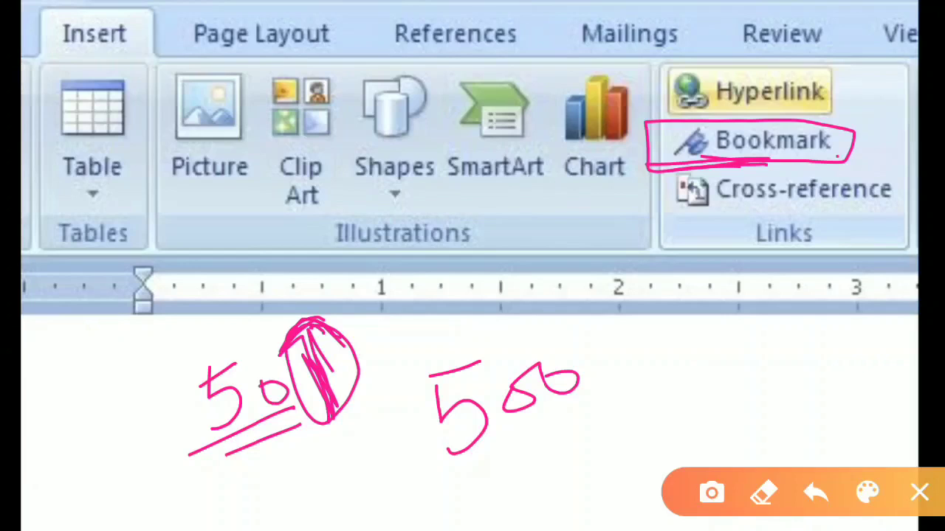
left_click_drag(839, 156, 887, 139)
mouse_move(622, 372)
left_mouse_down()
mouse_move(625, 396)
mouse_move(684, 356)
mouse_move(706, 393)
mouse_move(619, 358)
mouse_move(702, 356)
left_mouse_up()
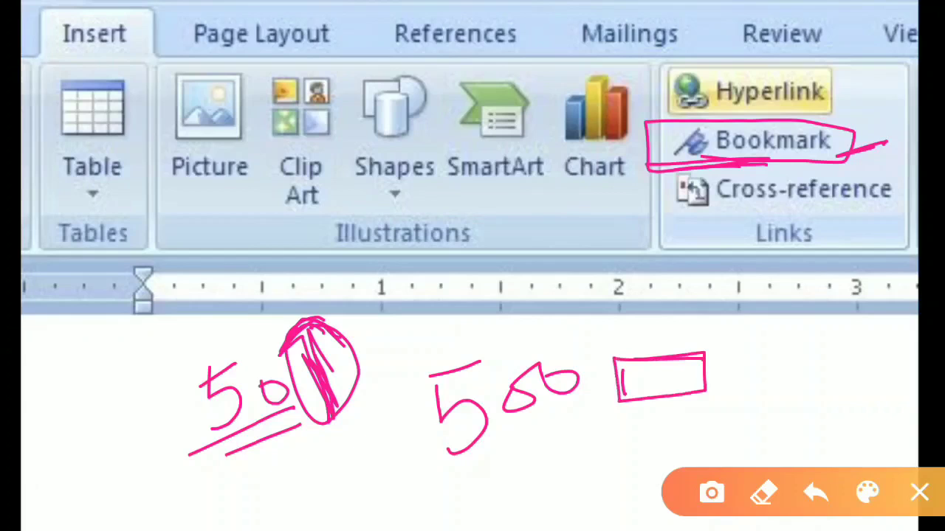
mouse_move(483, 452)
left_mouse_down()
mouse_move(579, 408)
mouse_move(402, 399)
mouse_move(537, 437)
left_mouse_up()
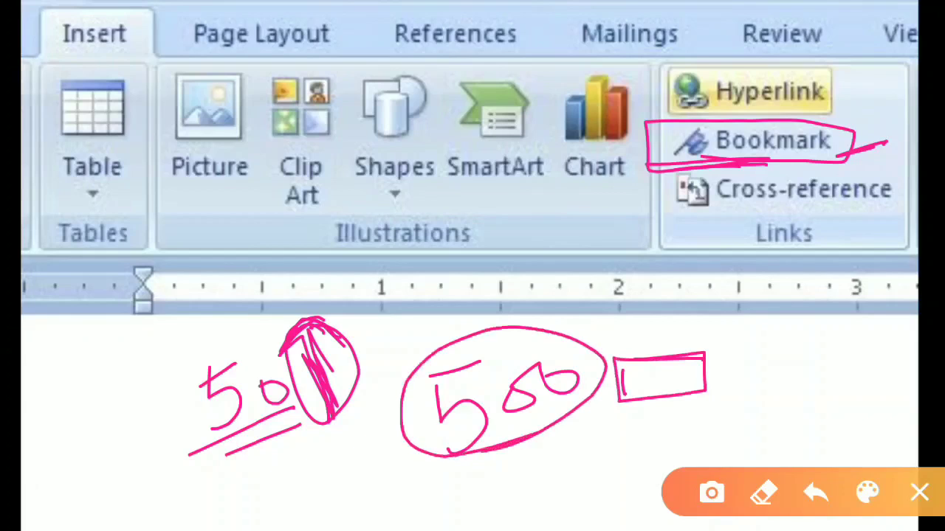
left_click_drag(746, 366, 810, 357)
left_click_drag(737, 386, 818, 378)
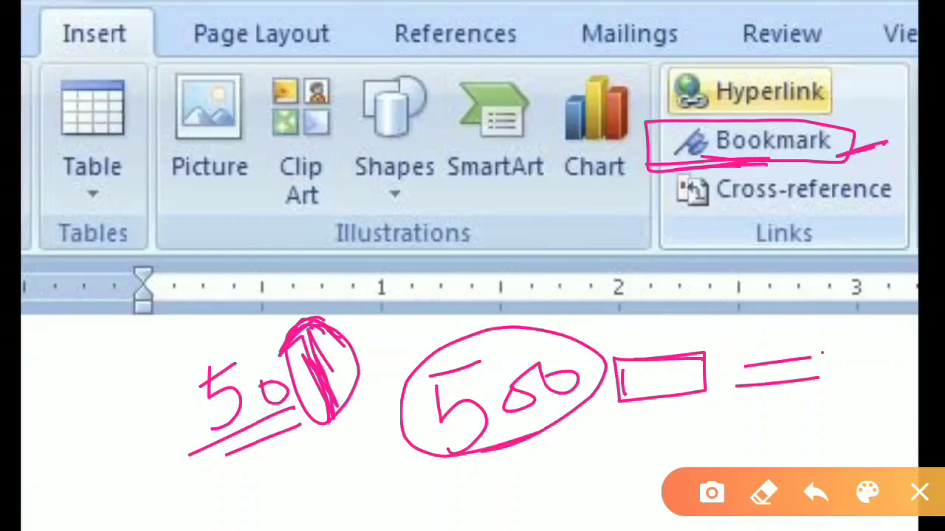
mouse_move(822, 352)
left_mouse_down()
mouse_move(718, 372)
mouse_move(849, 388)
mouse_move(825, 347)
left_mouse_up()
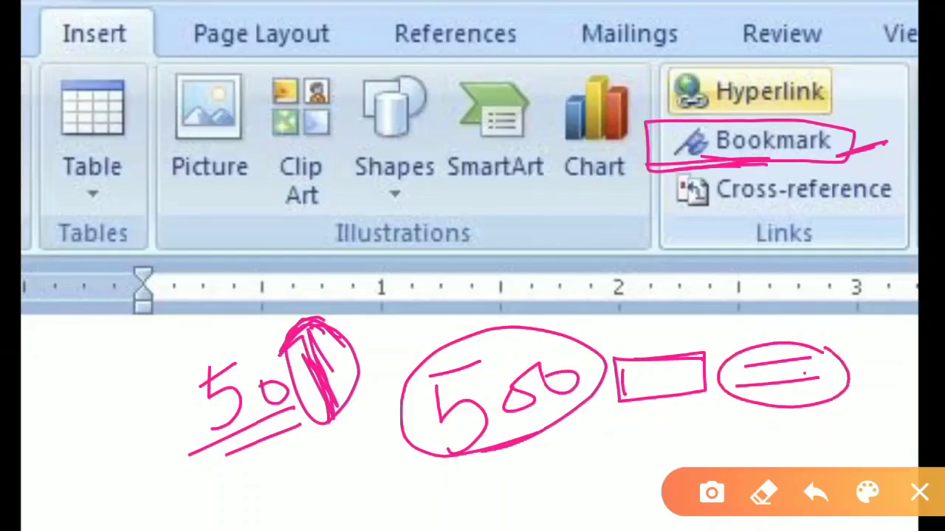
mouse_move(850, 157)
left_mouse_down()
mouse_move(873, 149)
mouse_move(828, 163)
left_mouse_up()
left_click(918, 493)
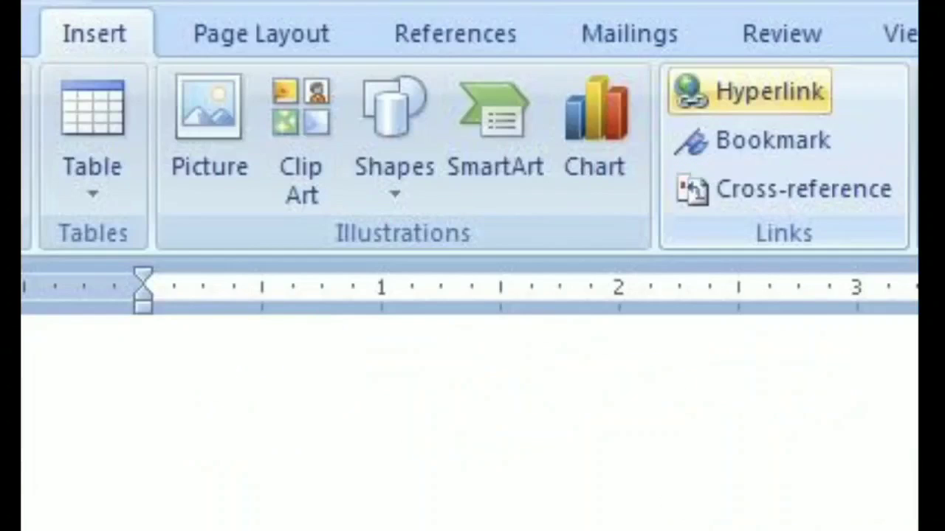
mouse_move(709, 198)
left_mouse_down()
mouse_move(903, 182)
mouse_move(722, 169)
mouse_move(734, 207)
left_mouse_up()
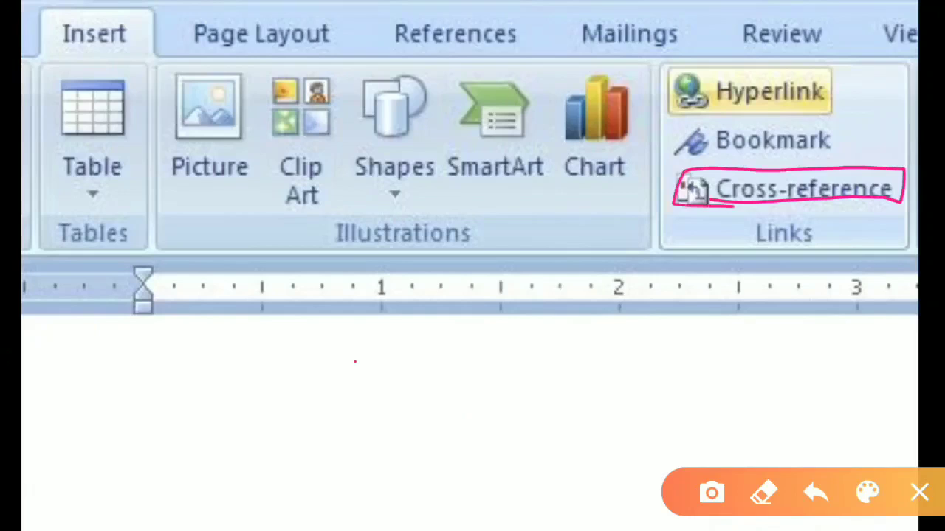
mouse_move(355, 362)
left_mouse_down()
mouse_move(316, 414)
mouse_move(388, 369)
mouse_move(441, 381)
mouse_move(468, 341)
mouse_move(502, 382)
left_mouse_up()
left_click_drag(499, 351, 537, 375)
left_click_drag(526, 334, 523, 391)
left_click_drag(566, 360, 640, 359)
left_click_drag(610, 335, 619, 384)
left_click(699, 354)
mouse_move(699, 357)
left_mouse_down()
mouse_move(797, 356)
mouse_move(675, 310)
mouse_move(681, 359)
left_mouse_up()
left_click_drag(834, 345, 876, 342)
left_click_drag(694, 377, 688, 413)
mouse_move(689, 374)
left_mouse_down()
mouse_move(791, 374)
mouse_move(691, 418)
left_mouse_up()
left_click_drag(840, 394, 875, 395)
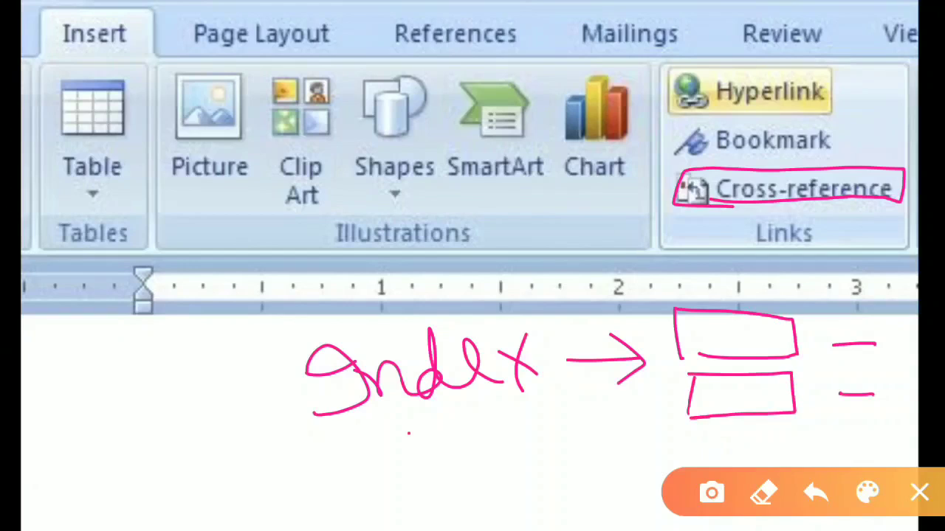
left_click_drag(409, 434, 427, 479)
mouse_move(399, 438)
left_mouse_down()
mouse_move(457, 413)
mouse_move(480, 443)
mouse_move(507, 427)
left_mouse_up()
left_click_drag(535, 410, 517, 440)
left_click_drag(155, 426, 216, 442)
left_click_drag(236, 406, 242, 436)
mouse_move(274, 398)
left_mouse_down()
mouse_move(254, 417)
mouse_move(288, 373)
left_mouse_up()
left_click_drag(177, 465, 248, 450)
left_click_drag(132, 322, 149, 339)
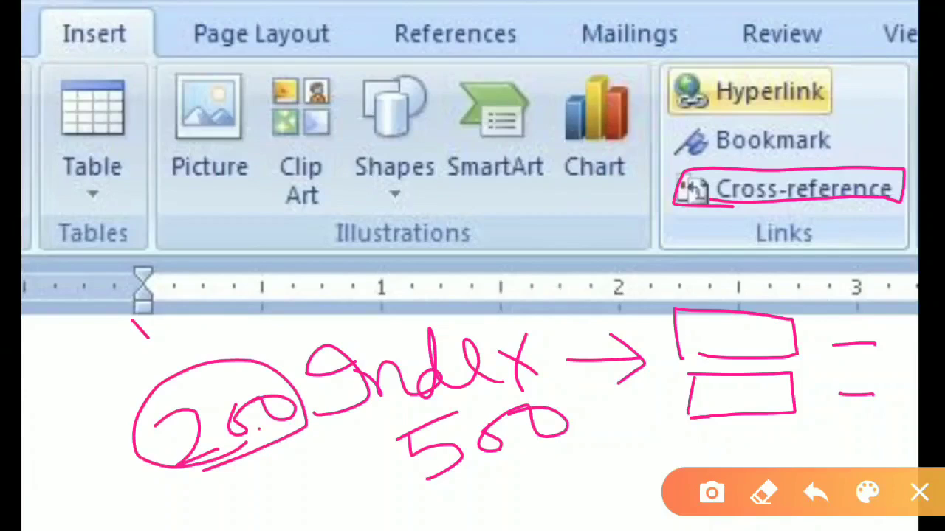
left_click_drag(203, 469, 311, 434)
mouse_move(721, 378)
left_mouse_down()
mouse_move(766, 393)
mouse_move(760, 414)
left_mouse_up()
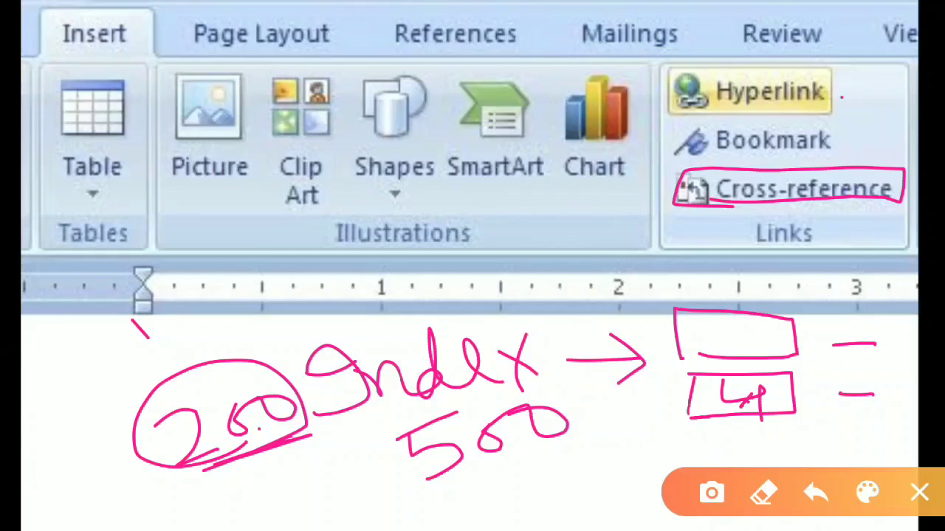
left_click_drag(841, 97, 916, 75)
left_click_drag(845, 151, 912, 131)
left_click_drag(840, 230, 908, 209)
mouse_move(768, 62)
left_mouse_down()
mouse_move(664, 226)
mouse_move(739, 236)
mouse_move(908, 102)
mouse_move(702, 249)
left_mouse_up()
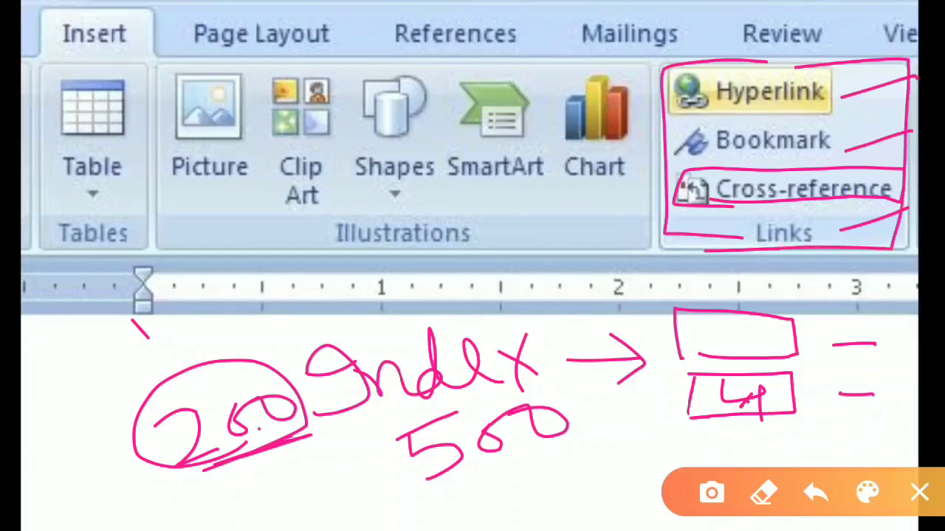
left_click_drag(703, 76, 813, 66)
- Type 'My document' below the globe graphic and select it
left_click(919, 492)
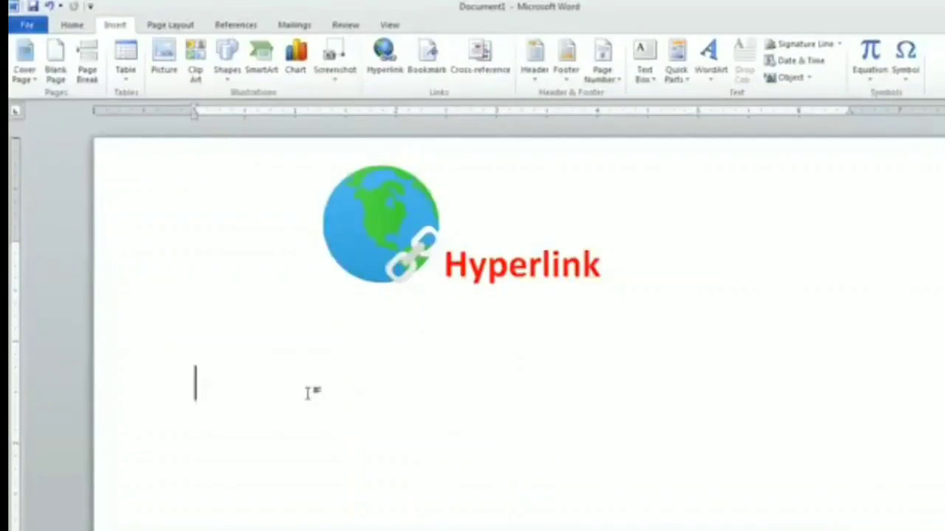
type("My")
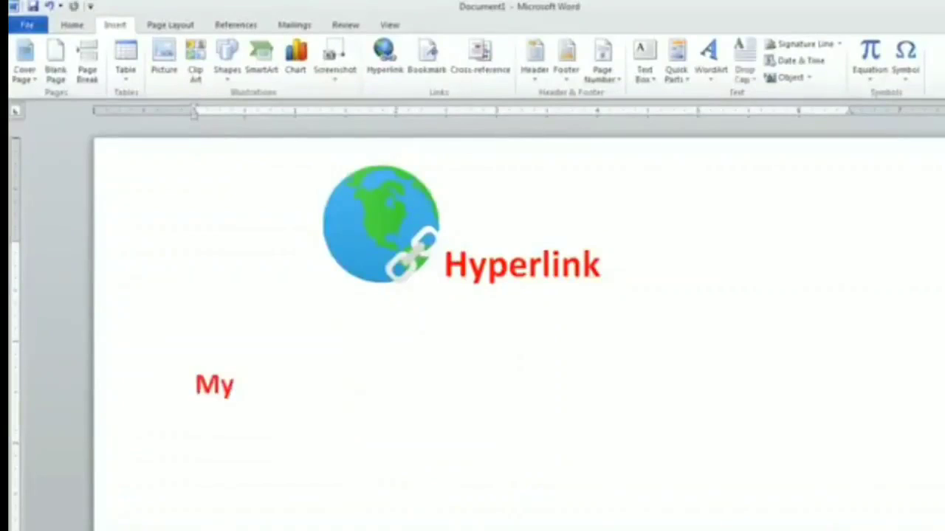
type(" document")
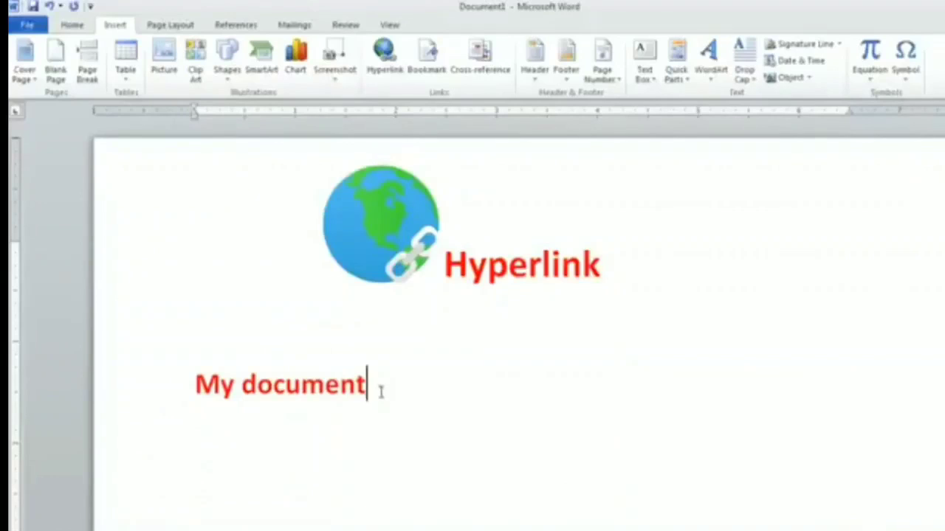
left_click_drag(379, 385, 213, 398)
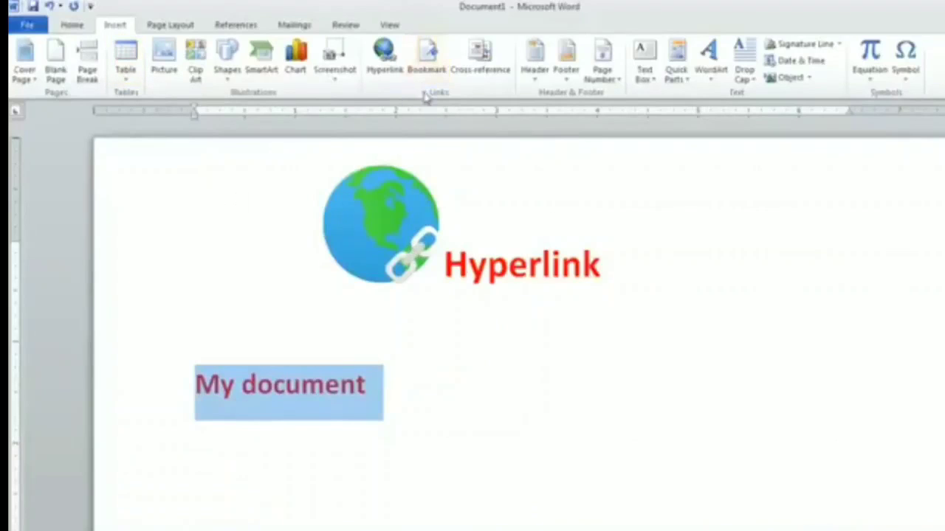
- Start a hyperlink for 'My document' and browse folders for its target
left_click(381, 57)
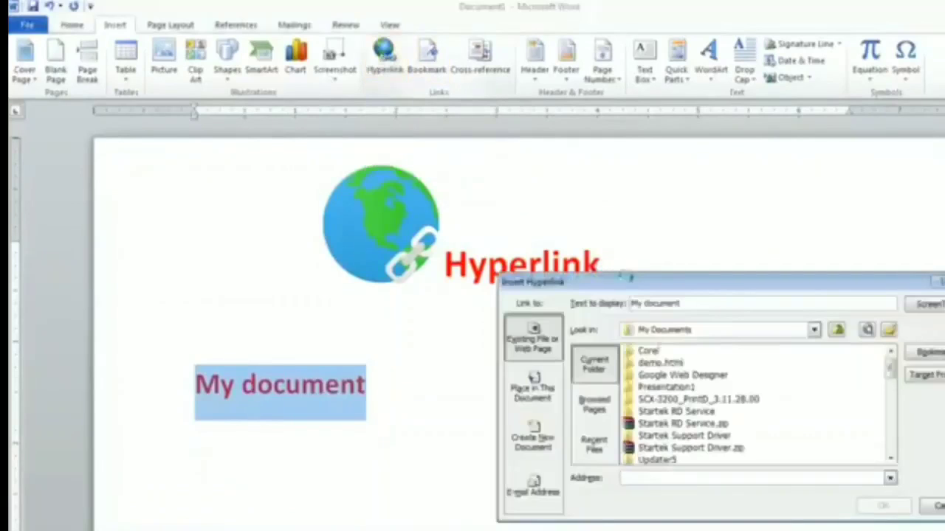
left_click_drag(626, 279, 557, 240)
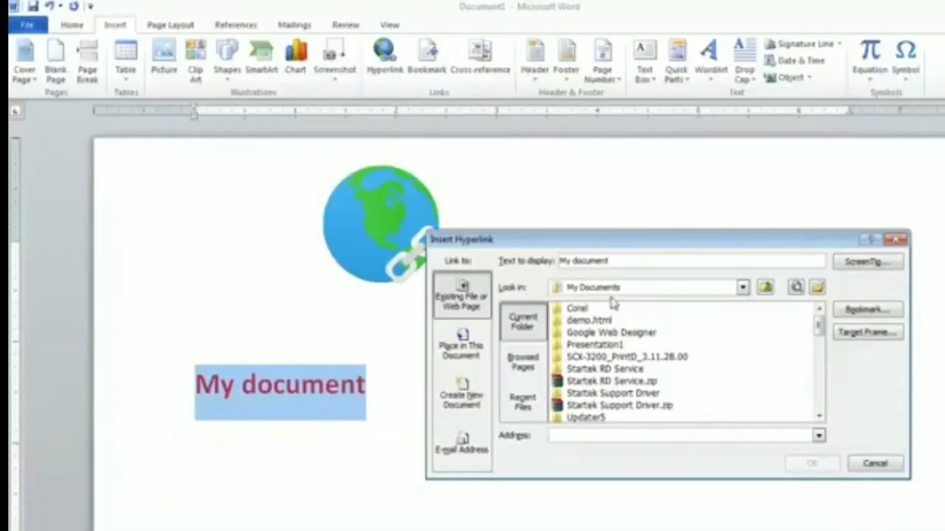
left_click(766, 288)
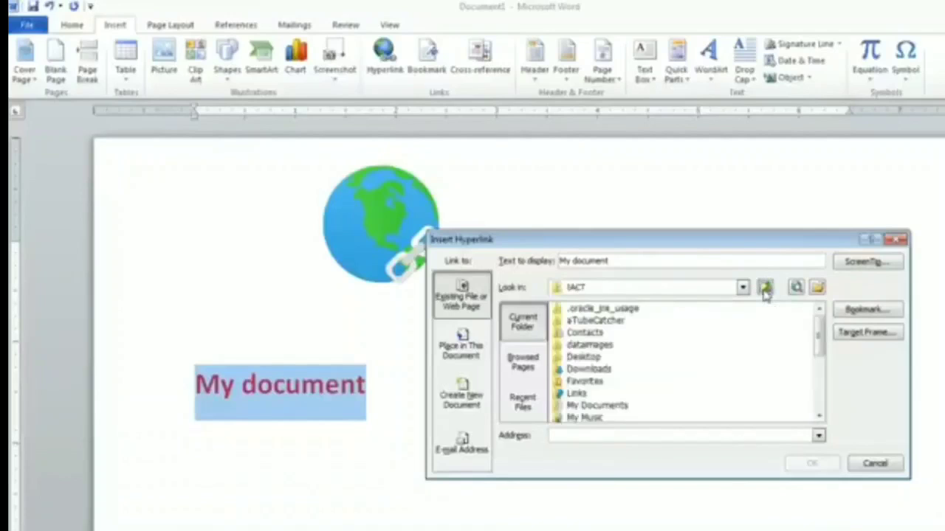
left_click(607, 406)
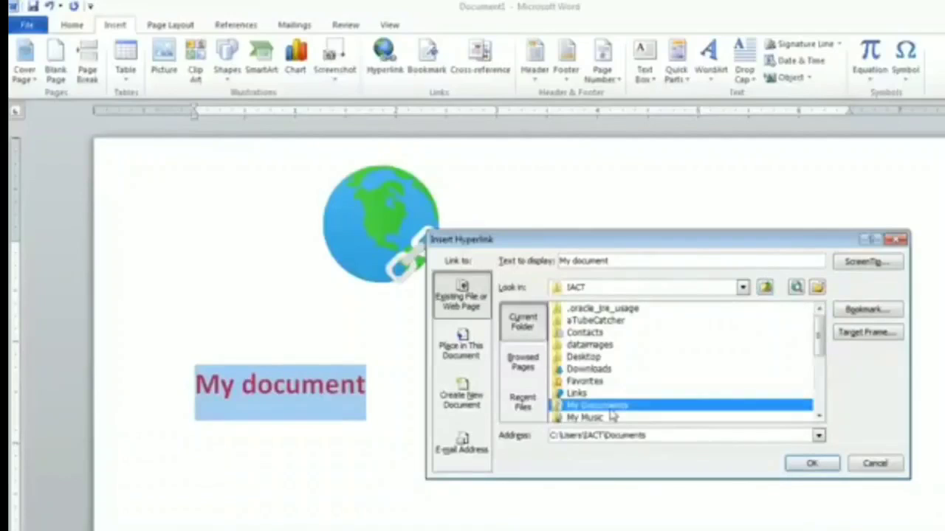
left_click(742, 287)
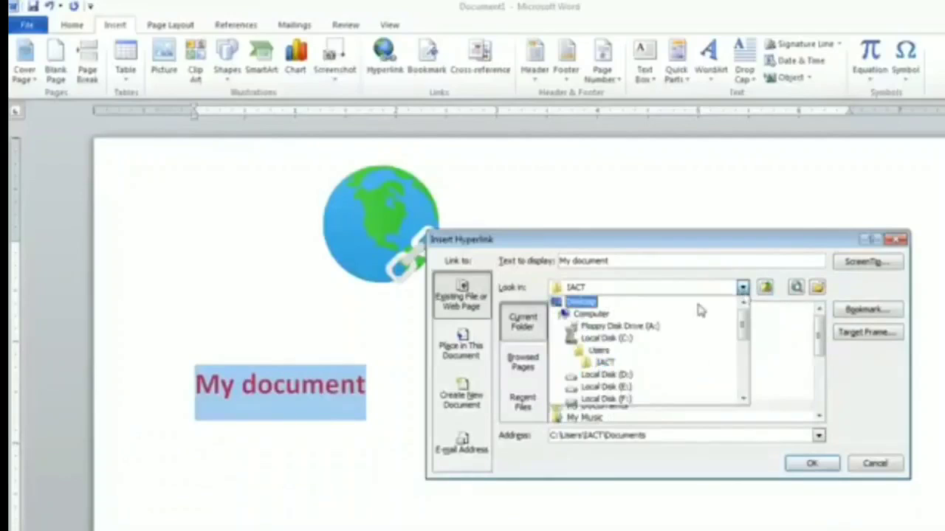
left_click(599, 302)
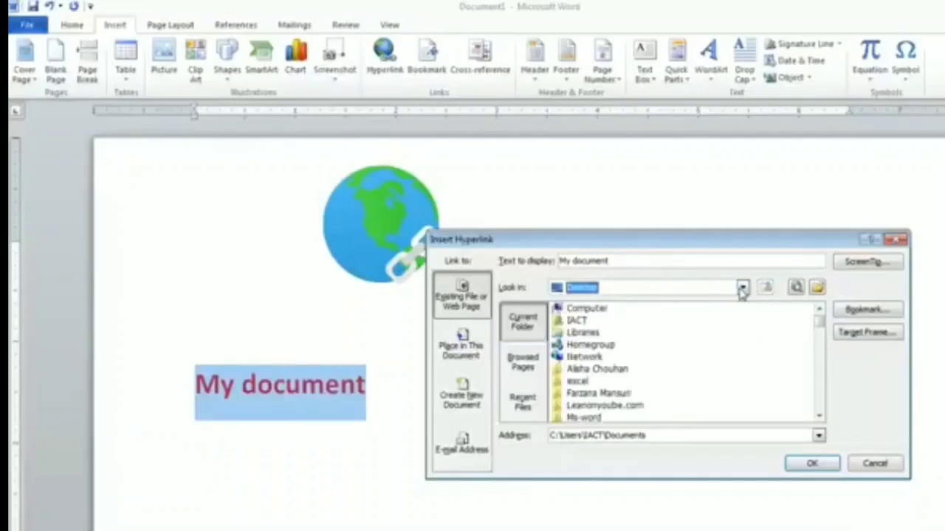
double_click(605, 308)
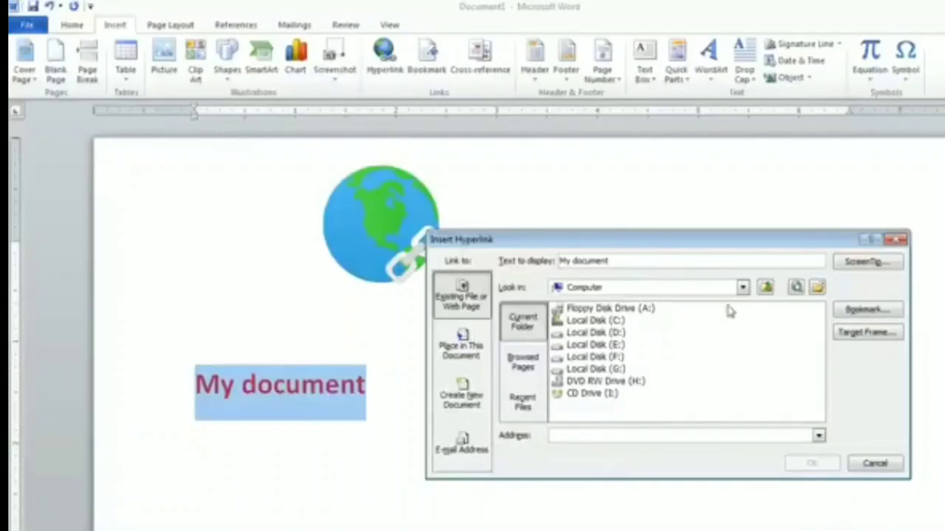
- Choose My Documents as the link target, confirm the hyperlink, and start a new line
left_click(742, 288)
scroll(689, 318, "down", 5)
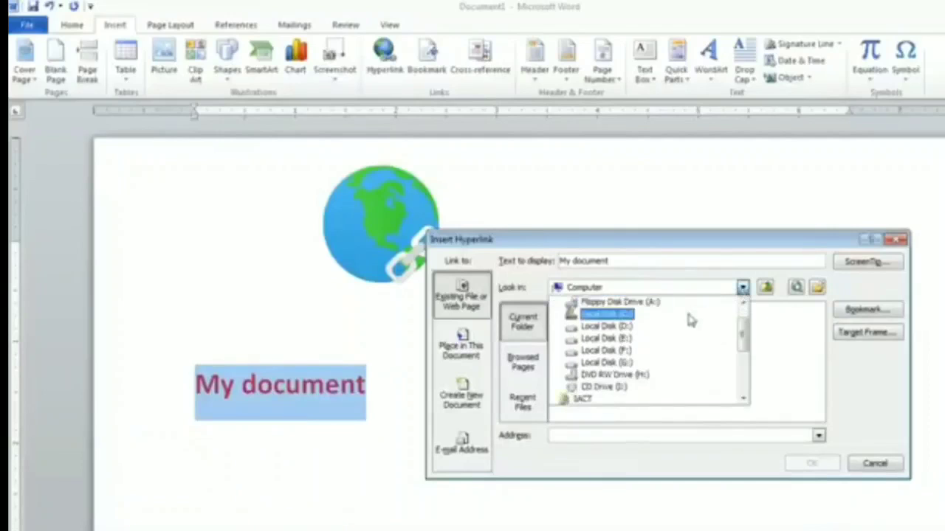
left_click(624, 380)
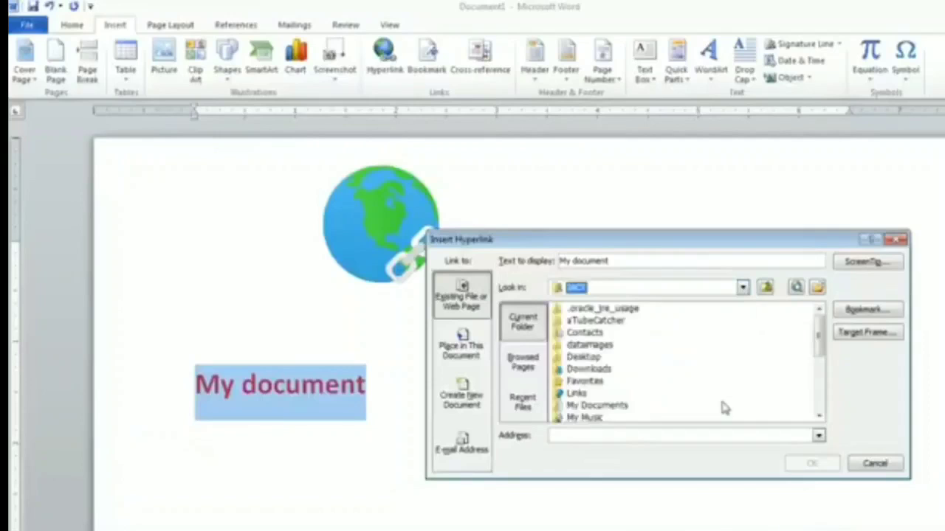
left_click(609, 408)
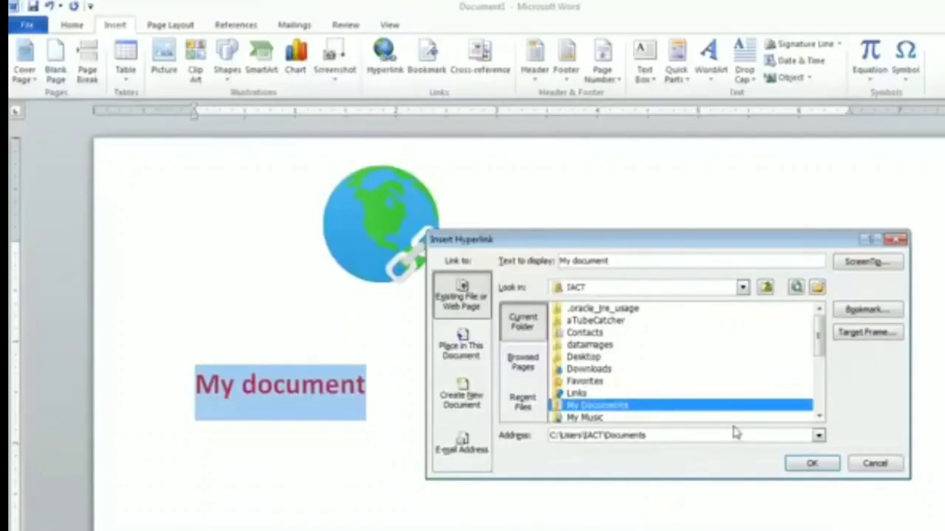
left_click(817, 466)
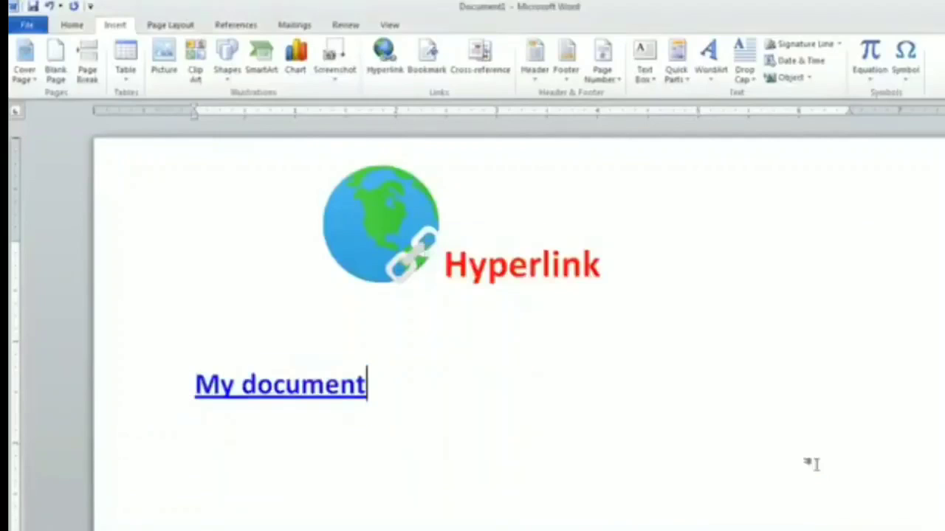
key("Return")
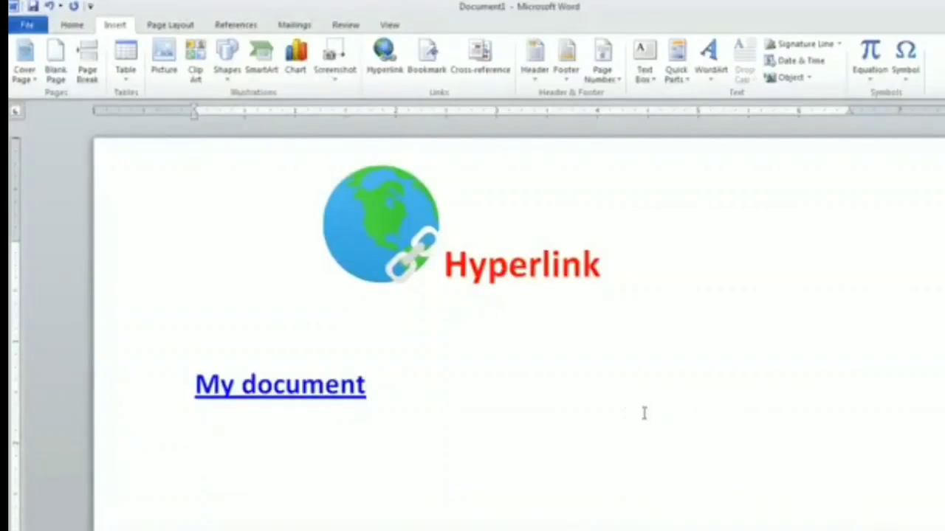
- Follow the 'My document' link, allow it at the security notice, then close the opened folder
left_click(316, 400, "ctrl")
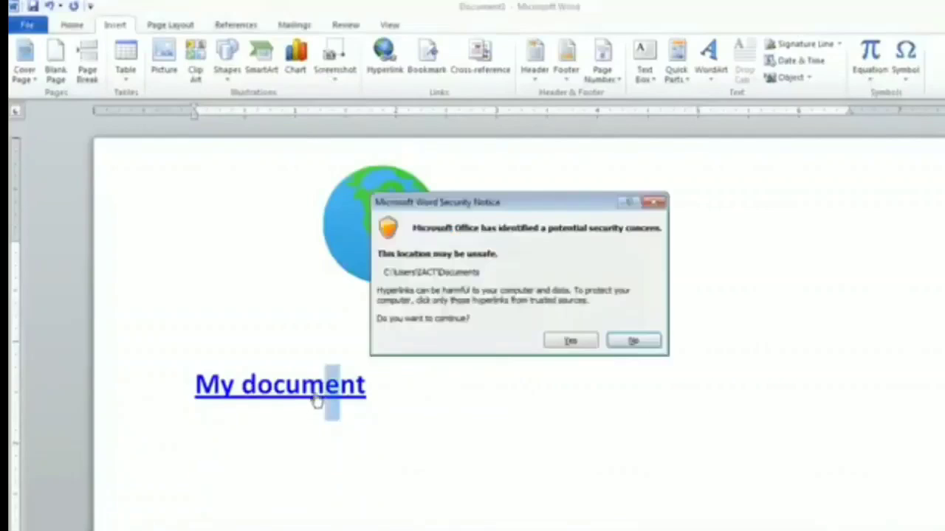
left_click_drag(524, 207, 612, 305)
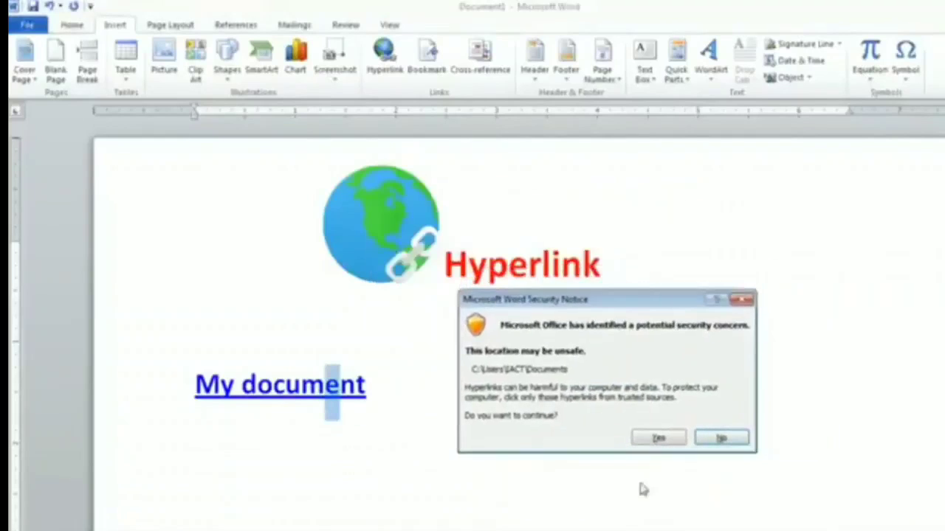
left_click(660, 441)
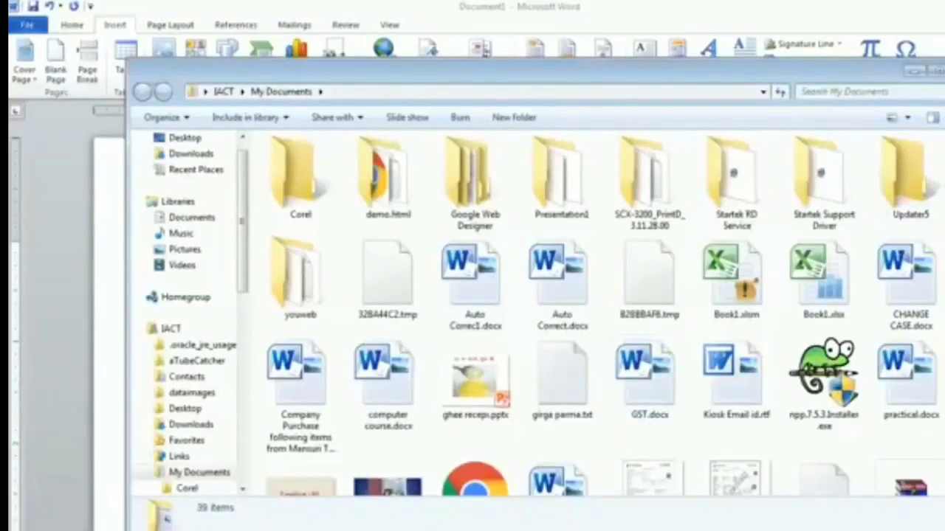
key("alt+F4")
left_click(395, 396)
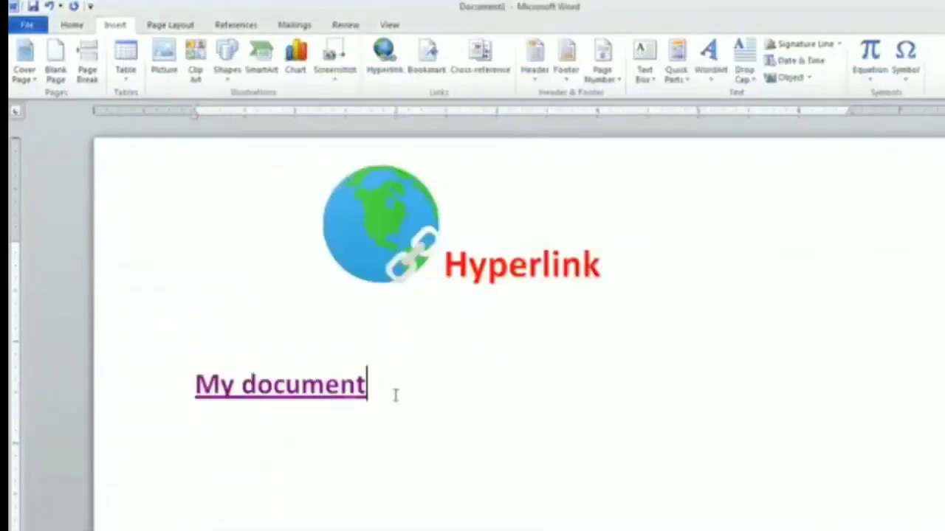
- Type 'File' on a new line and hyperlink it to GST.docx
key("Return")
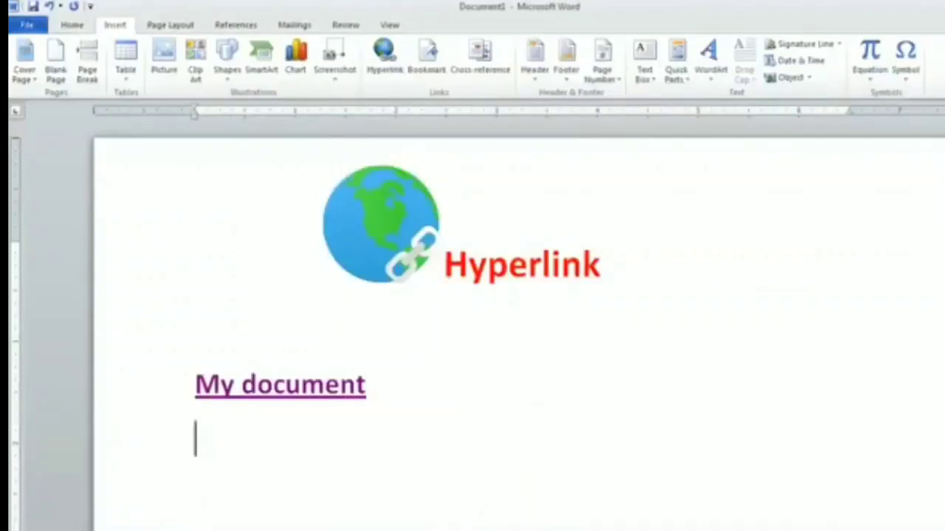
type("File")
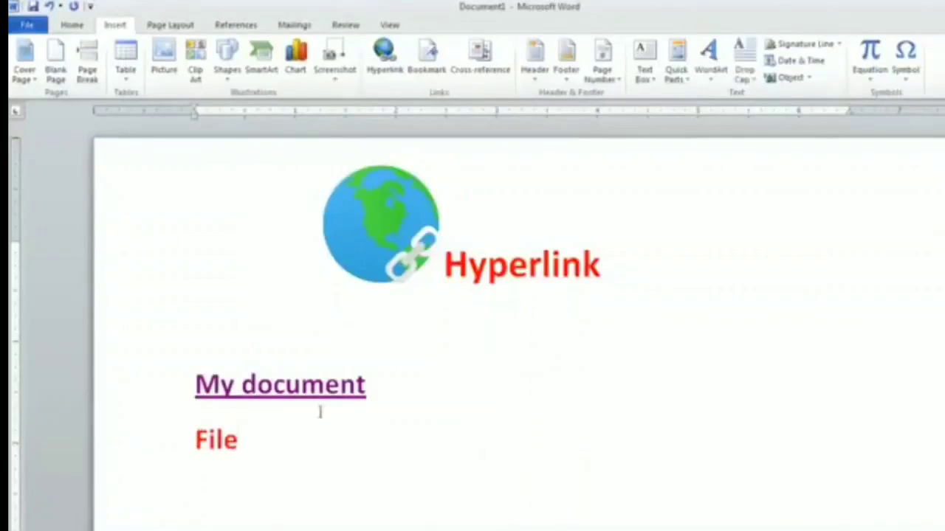
left_click_drag(250, 443, 196, 442)
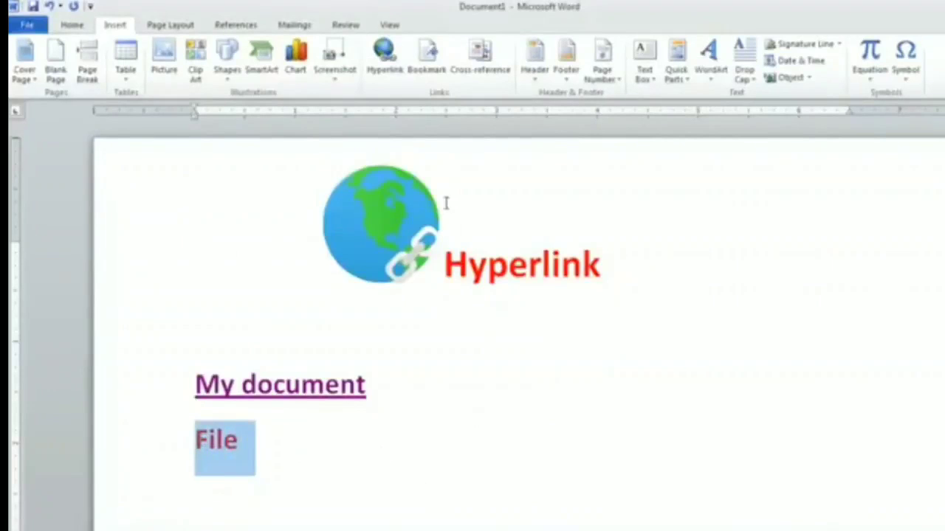
left_click(391, 74)
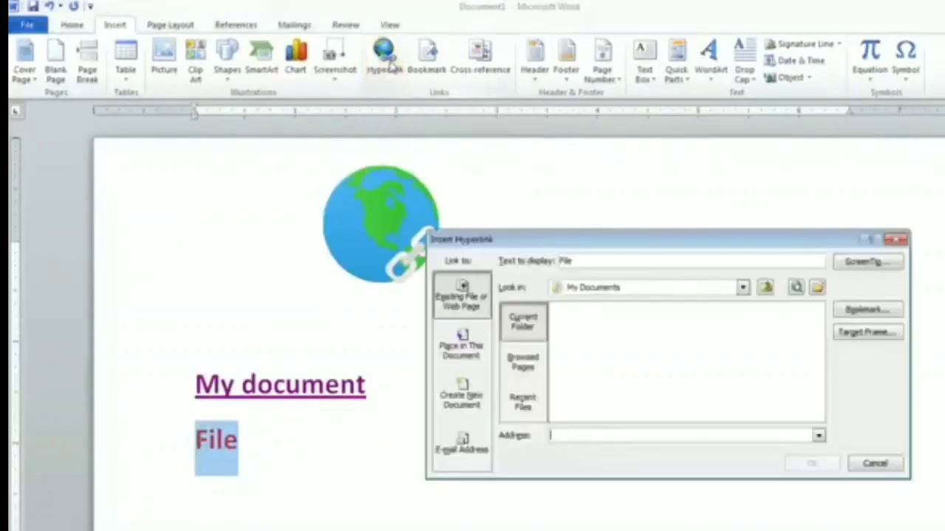
left_click_drag(818, 331, 822, 366)
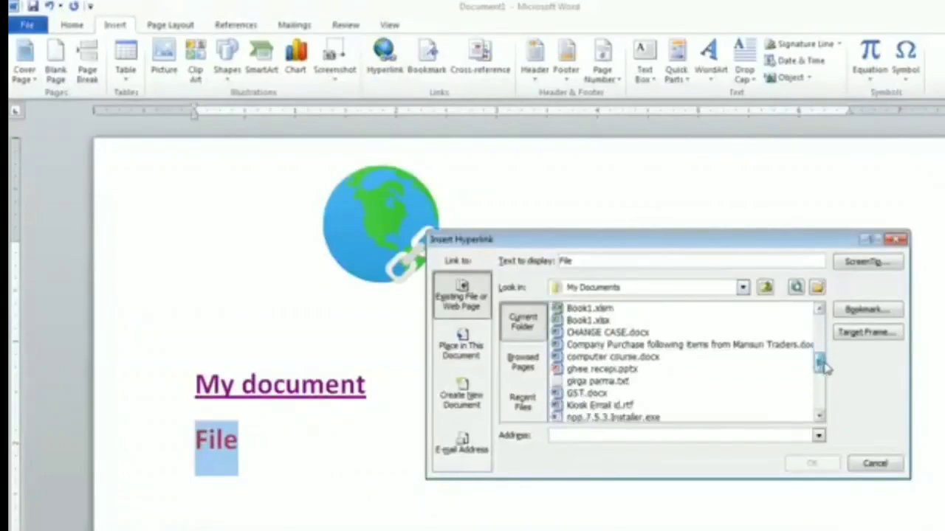
left_click(599, 396)
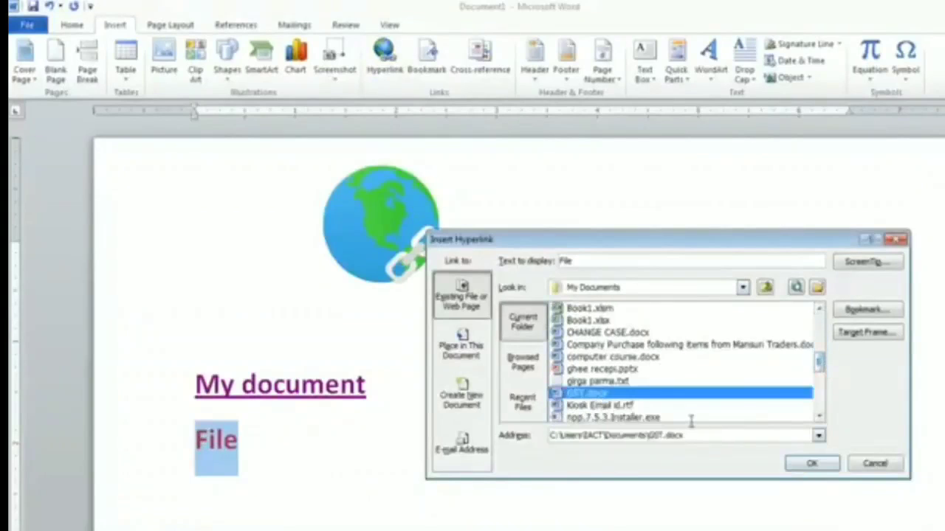
left_click(812, 464)
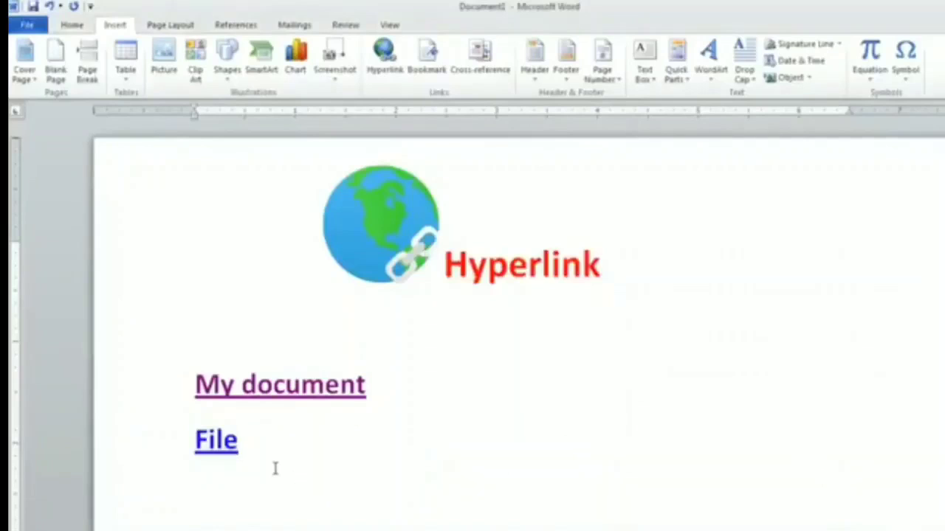
- Open GST.docx through the File link, scroll through it, and close it again
left_click(230, 451, "ctrl")
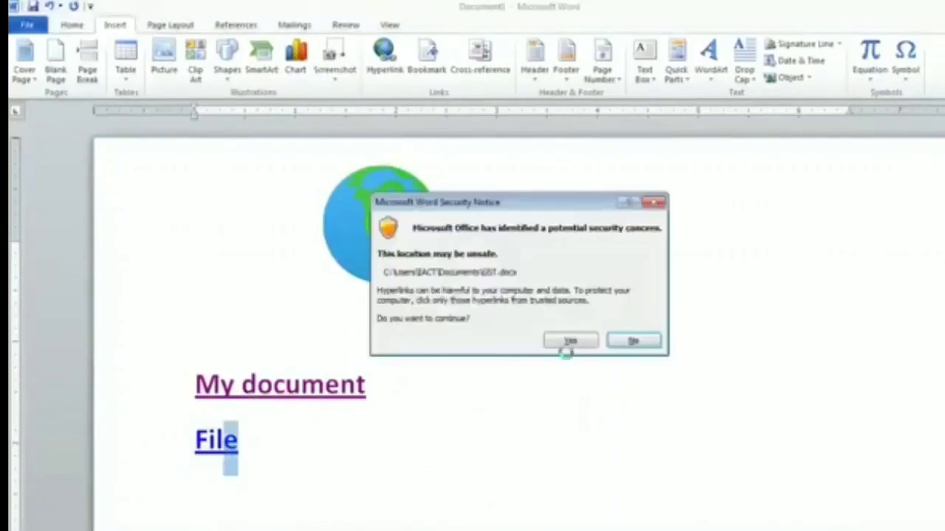
left_click(576, 343)
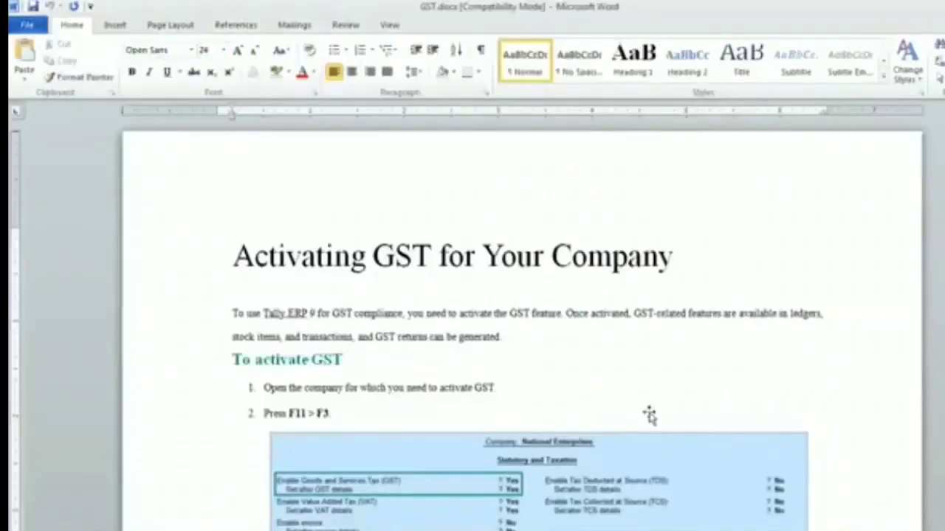
scroll(651, 416, "down", 4)
scroll(651, 415, "down", 2)
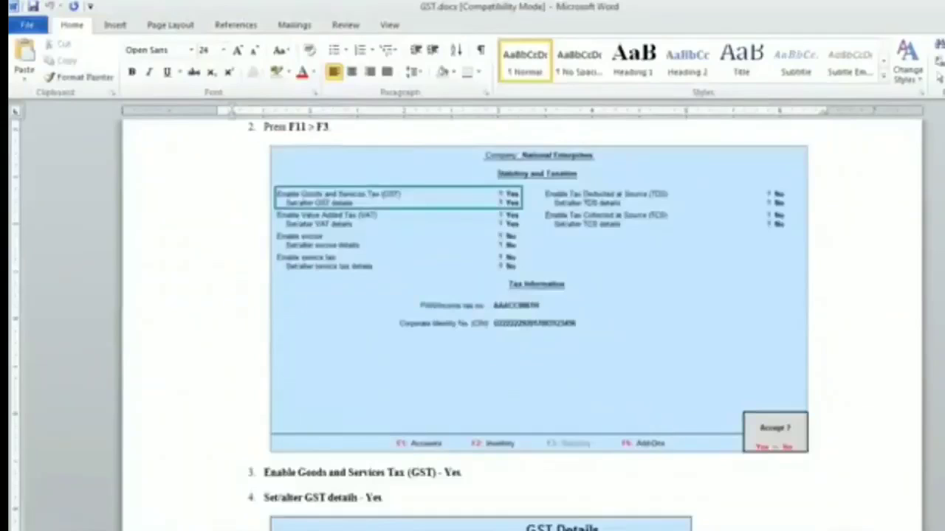
left_click(942, 6)
left_click(425, 442)
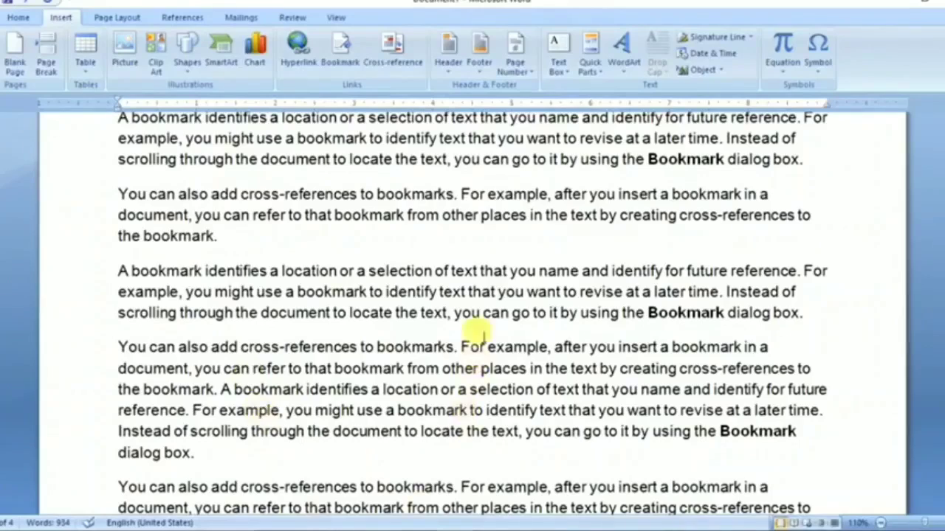
scroll(475, 317, "up", 5)
scroll(474, 318, "down", 5)
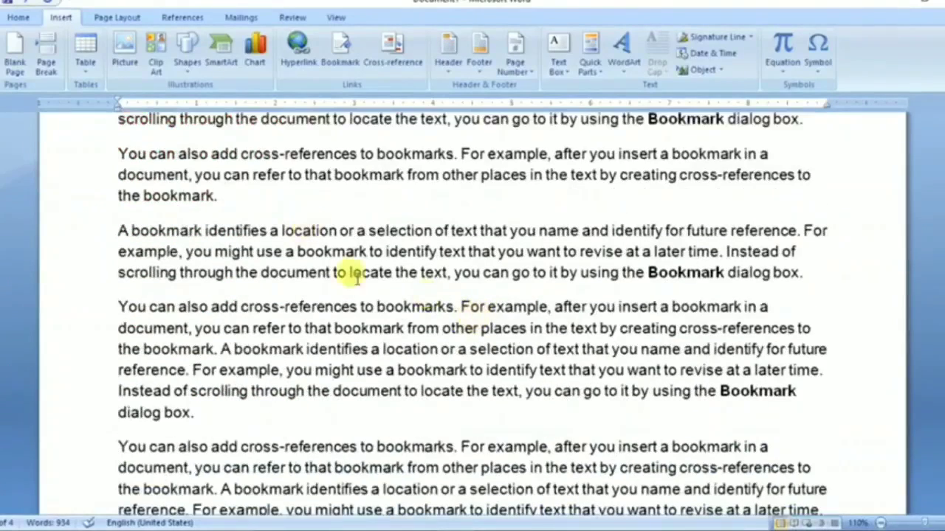
- Select 'cross-references to' and add it as a bookmark named 'name'
scroll(719, 450, "down", 1)
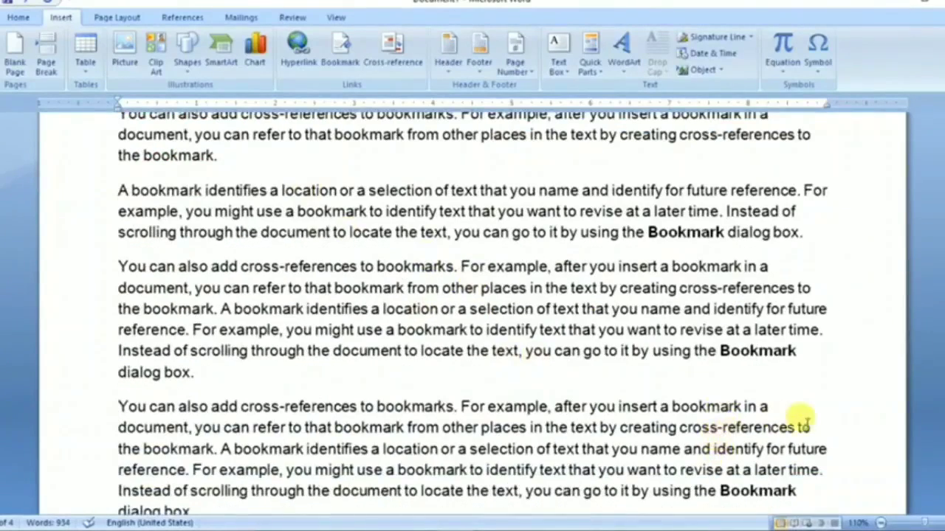
left_click_drag(803, 427, 700, 437)
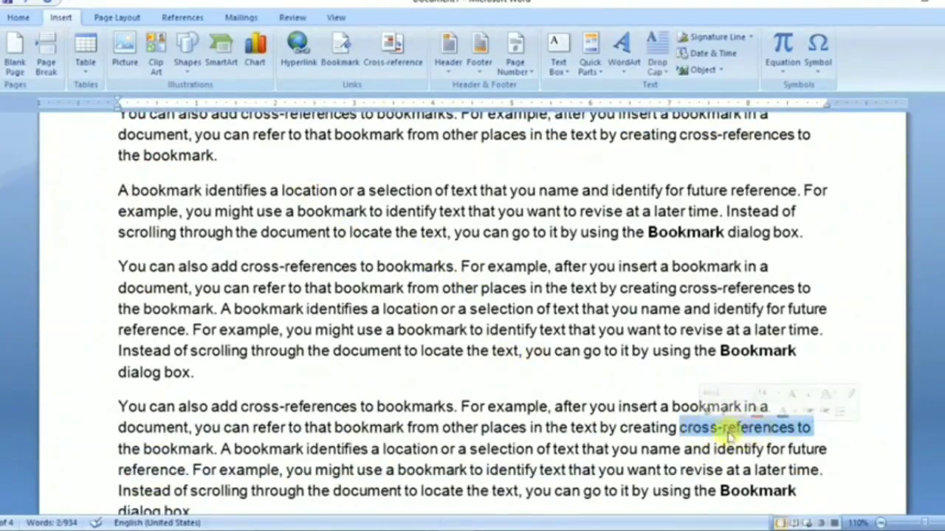
left_click(340, 48)
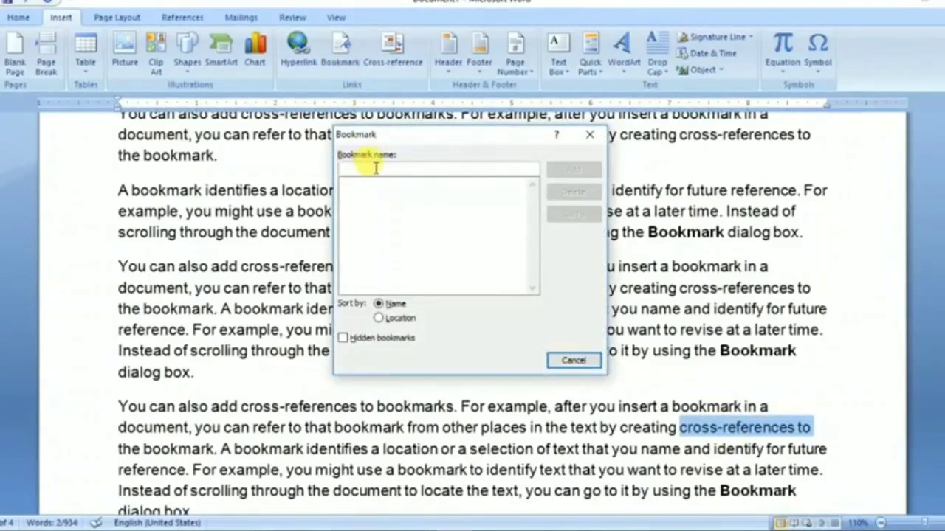
type("na")
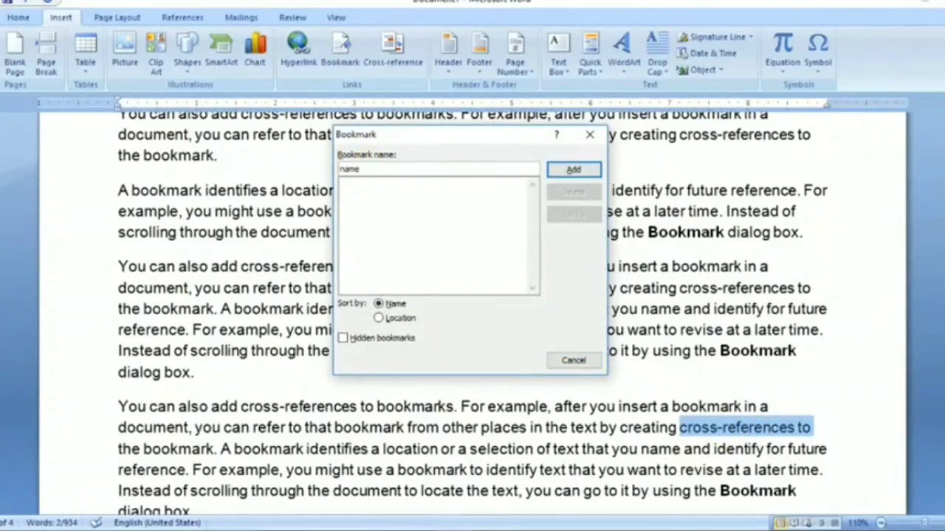
type("me a")
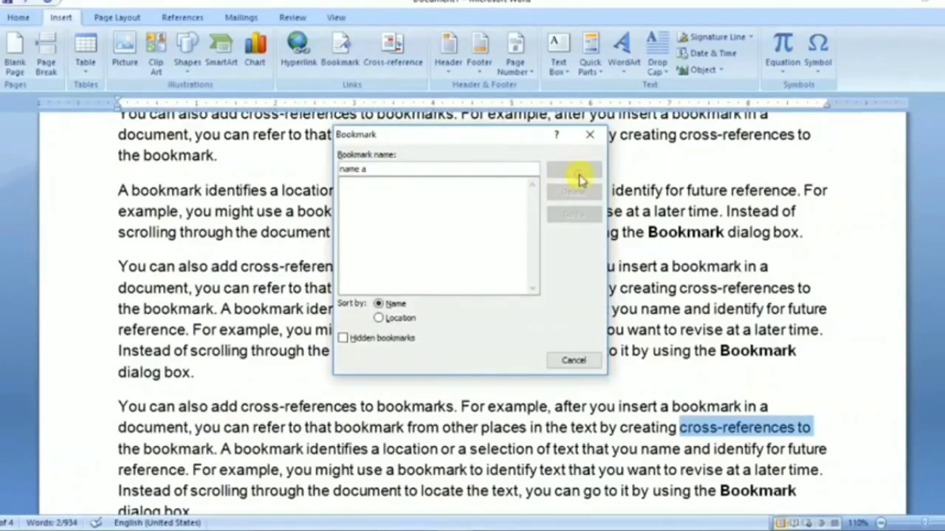
key("BackSpace")
key("BackSpace")
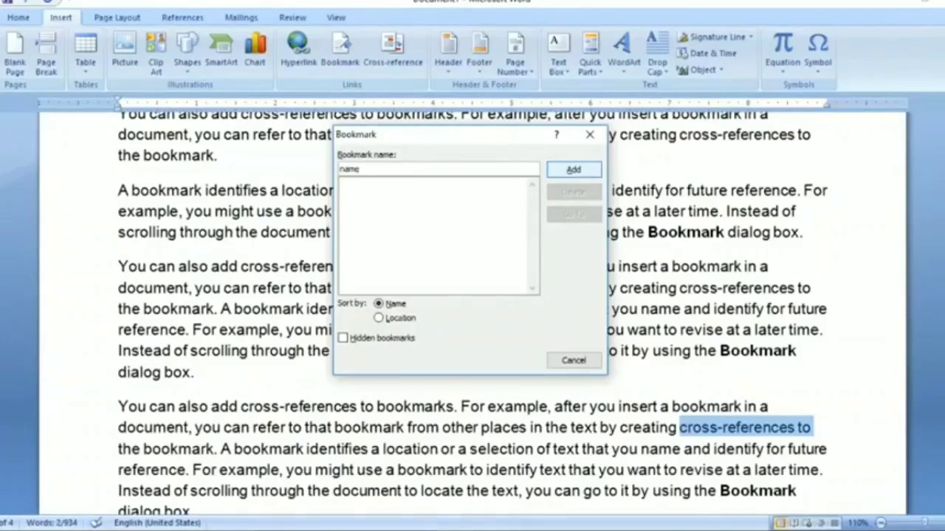
type("y name")
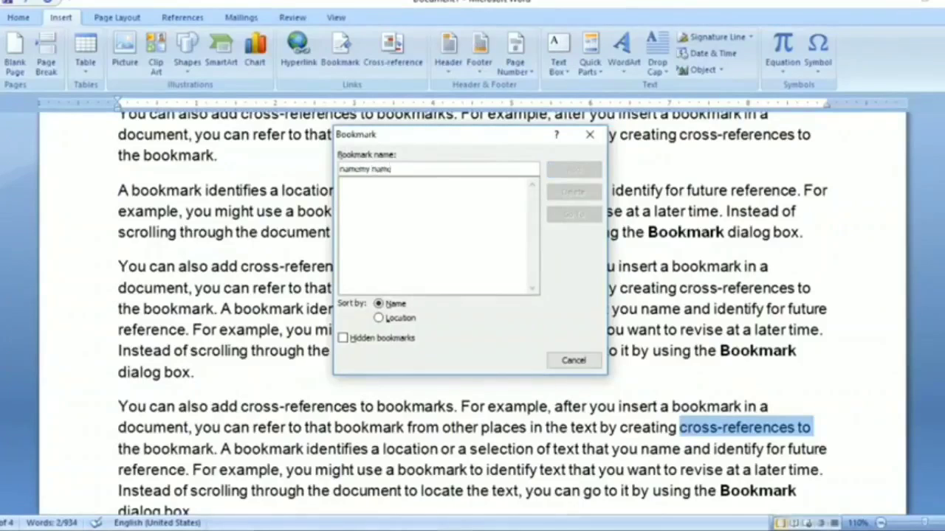
key("BackSpace")
key("BackSpace")
key("BackSpace")
key("BackSpace")
key("BackSpace")
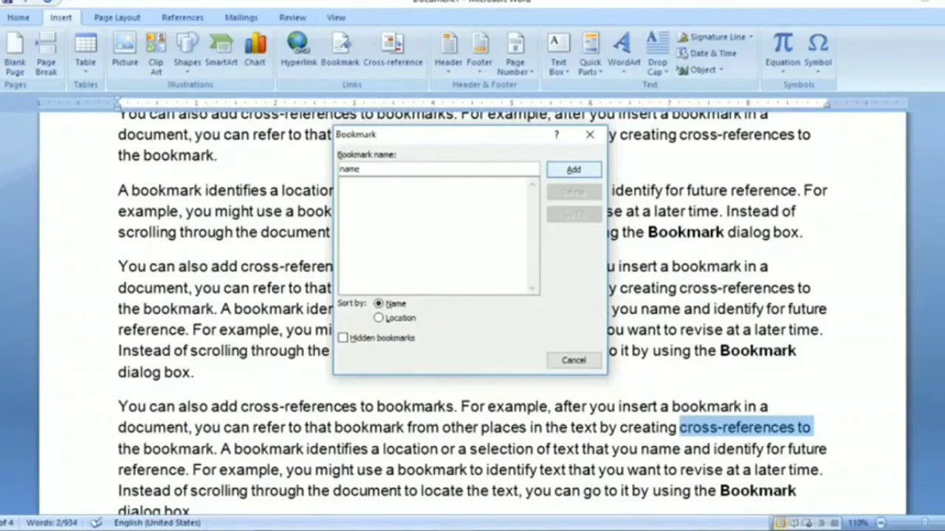
left_click(590, 170)
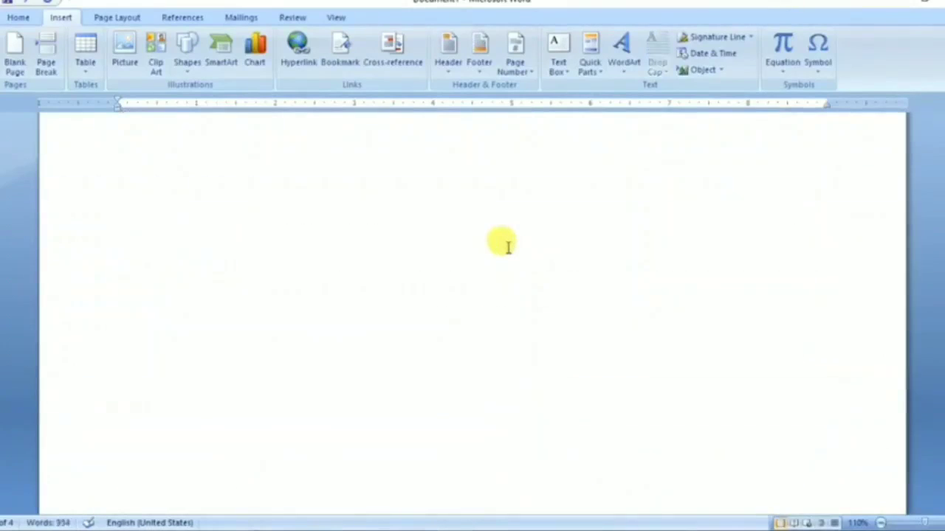
- From the first paragraph, go to the 'name' bookmark via the Bookmark dialog
scroll(508, 247, "up", 10)
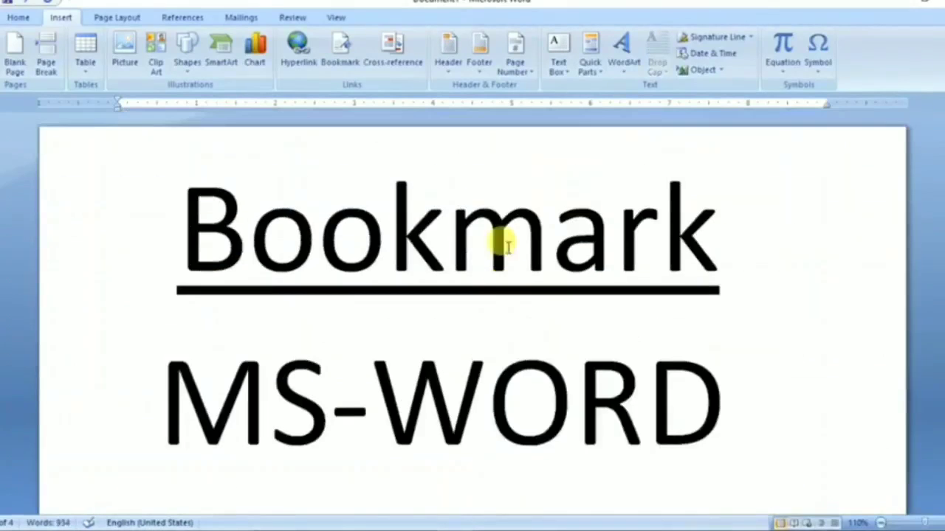
scroll(508, 247, "down", 10)
left_click(431, 222)
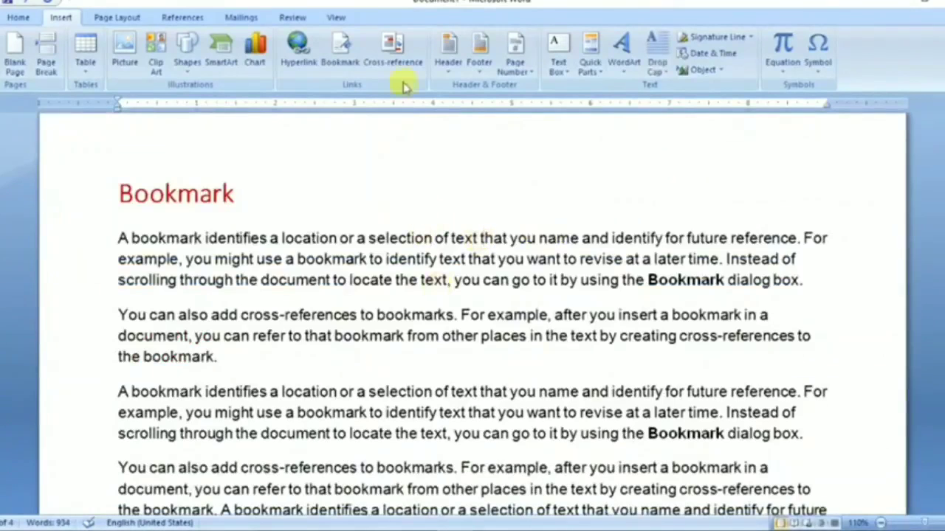
left_click(338, 48)
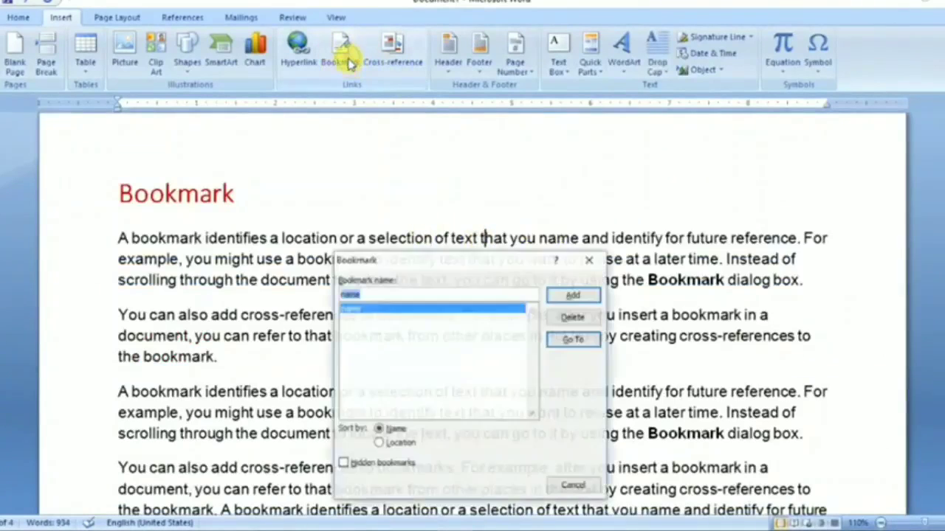
left_click(581, 341)
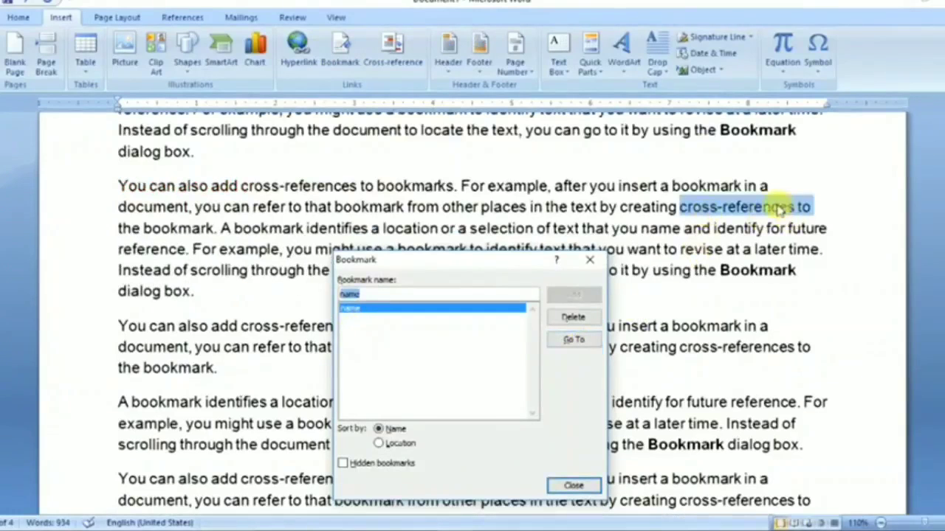
left_click(586, 484)
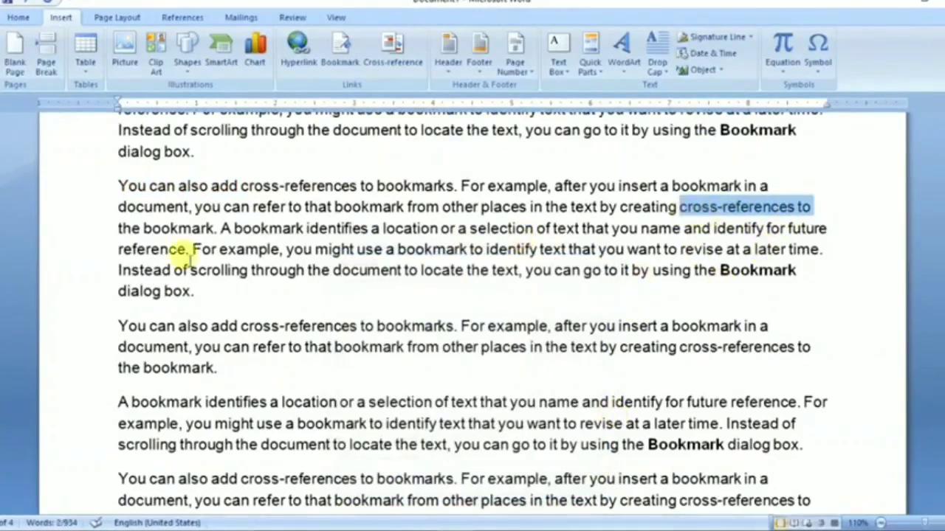
left_click(130, 228)
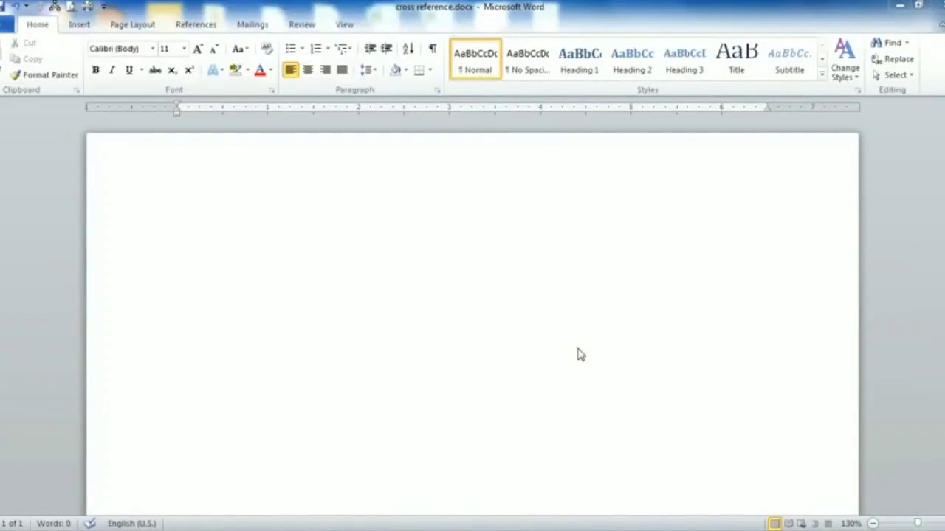
- Activate the empty cross reference.docx window and show the Insert tab's tools
left_click(411, 292)
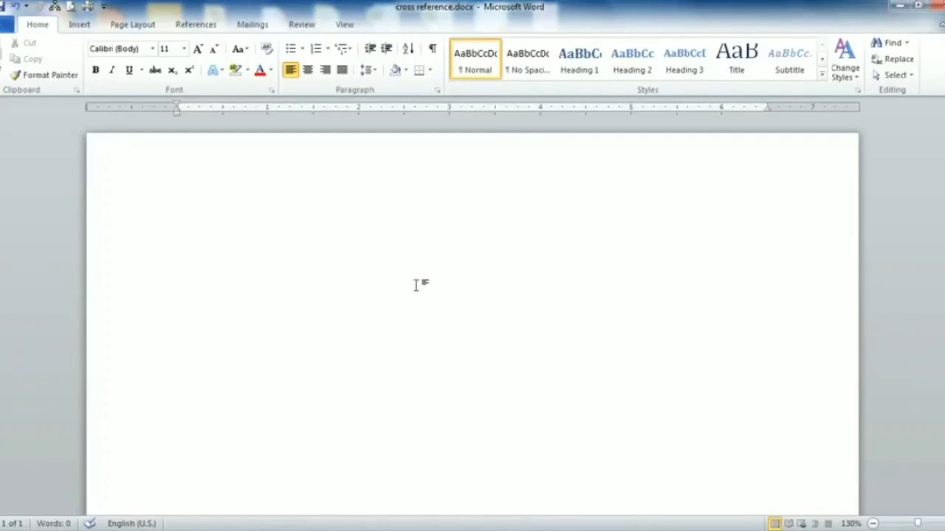
scroll(418, 313, "down", 1)
scroll(418, 313, "up", 1)
left_click(83, 26)
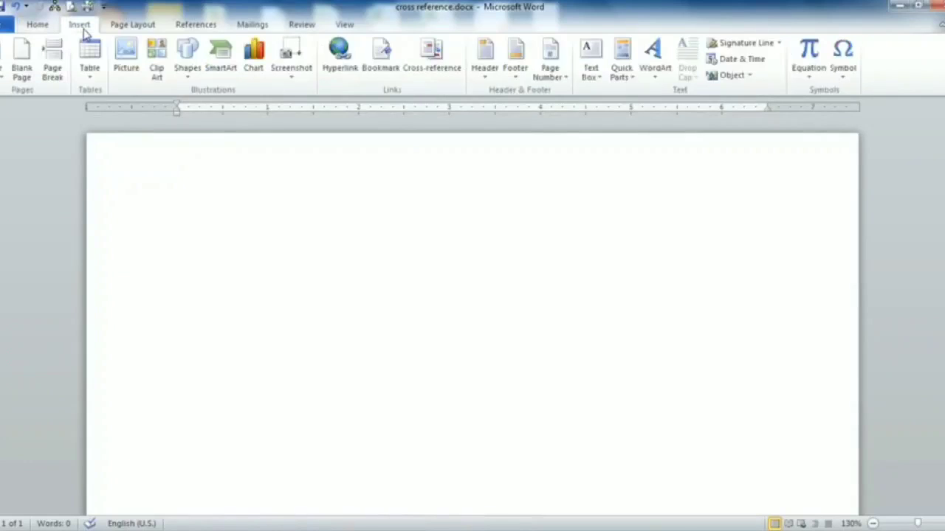
- Insert a blank page and type 'Microsoft Office Word' as its first line
left_click(23, 68)
scroll(234, 259, "down", 3)
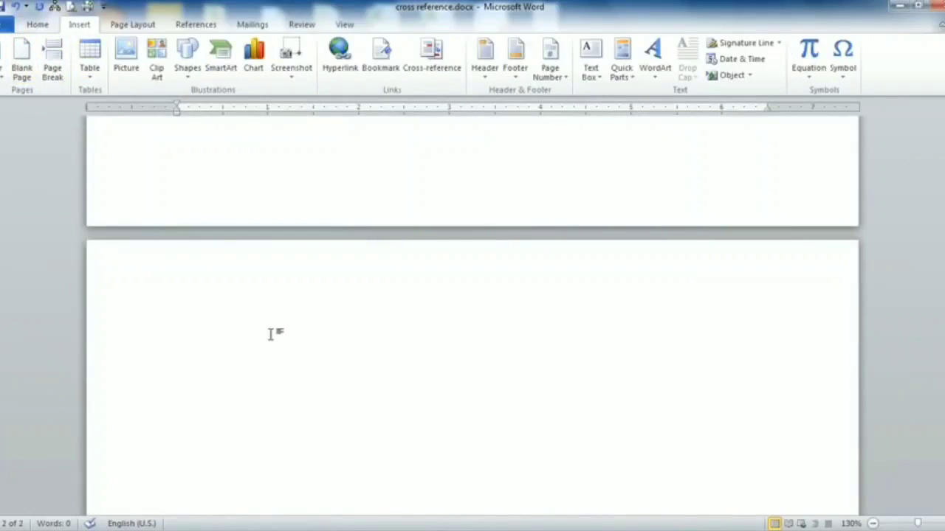
type("Mic")
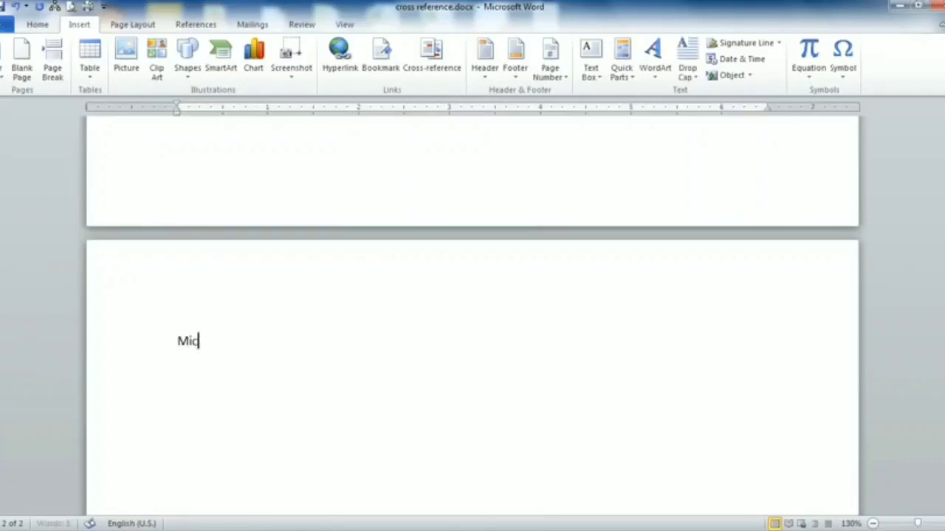
type("rosoft Office Word")
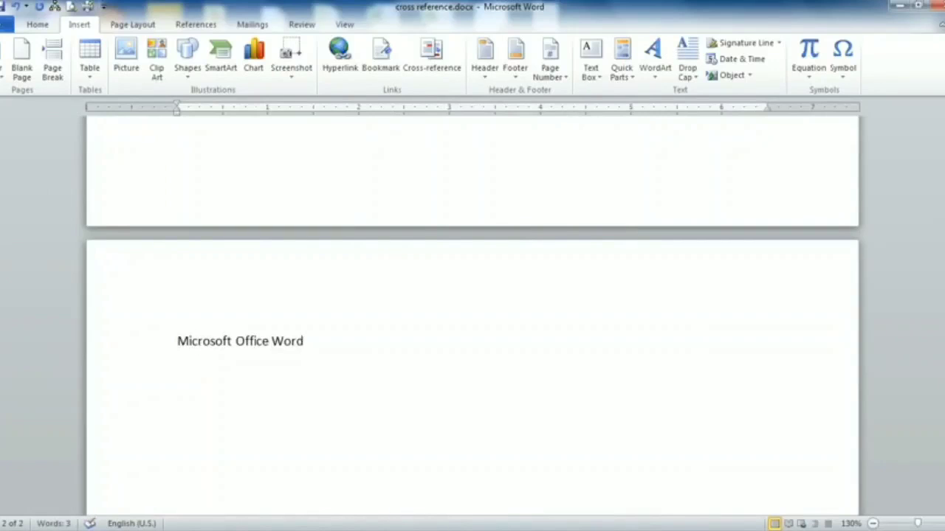
key("Return")
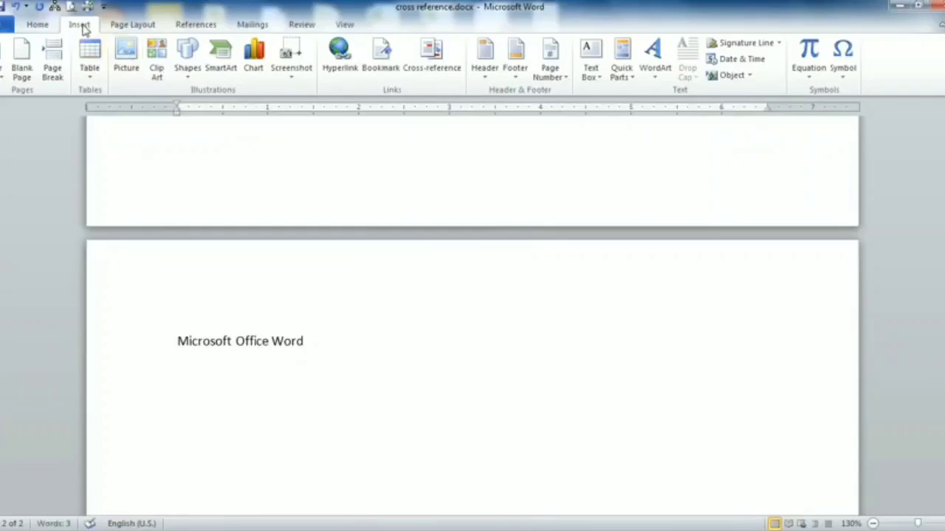
- Add a blank page after the text with the line 'Microsoft Office Excel' and a new line below it
left_click(19, 70)
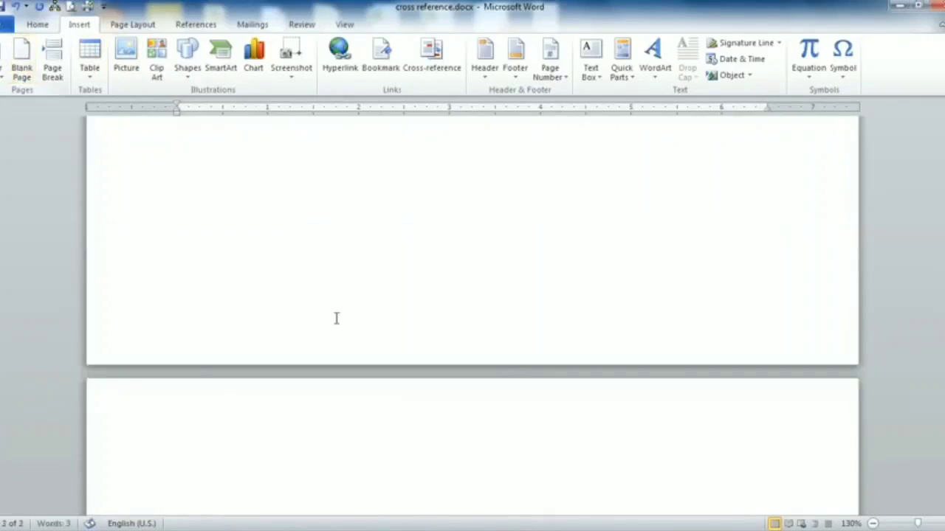
type("Microsoft Off")
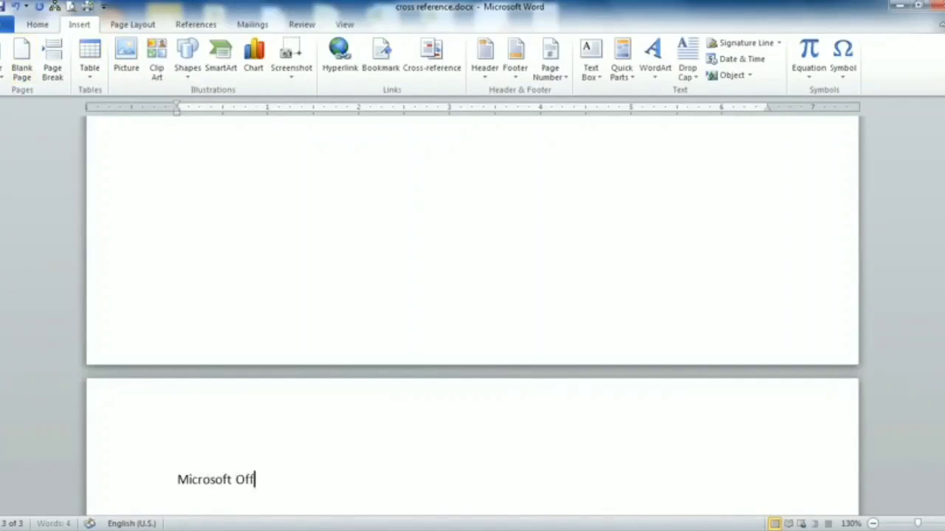
type("ice Excel")
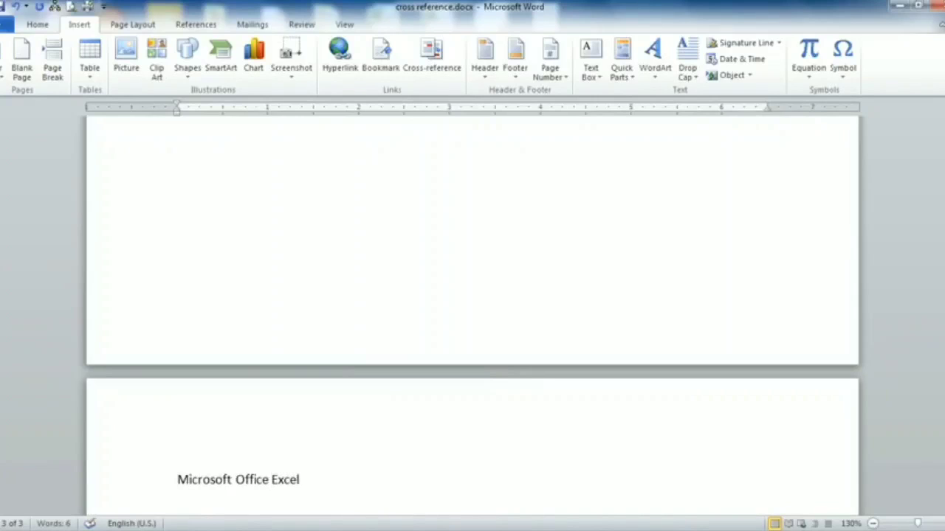
key("Return")
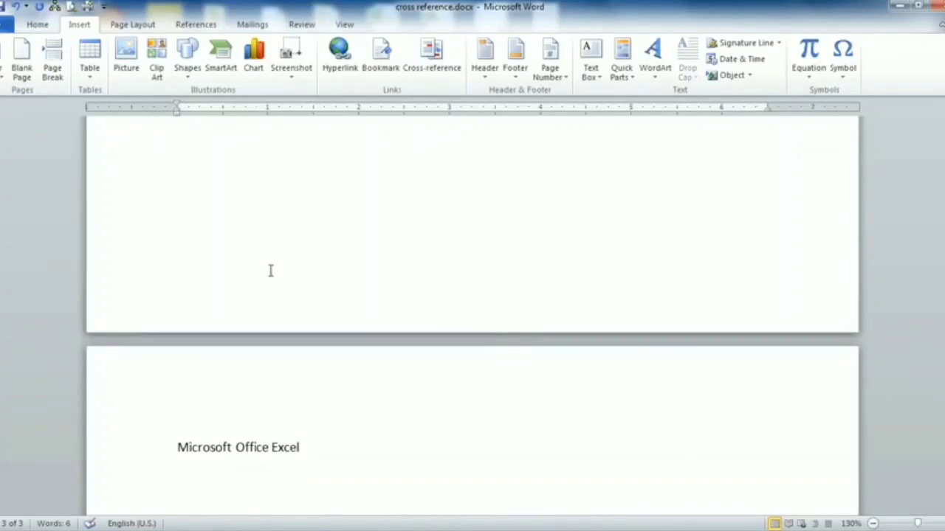
scroll(406, 283, "up", 10)
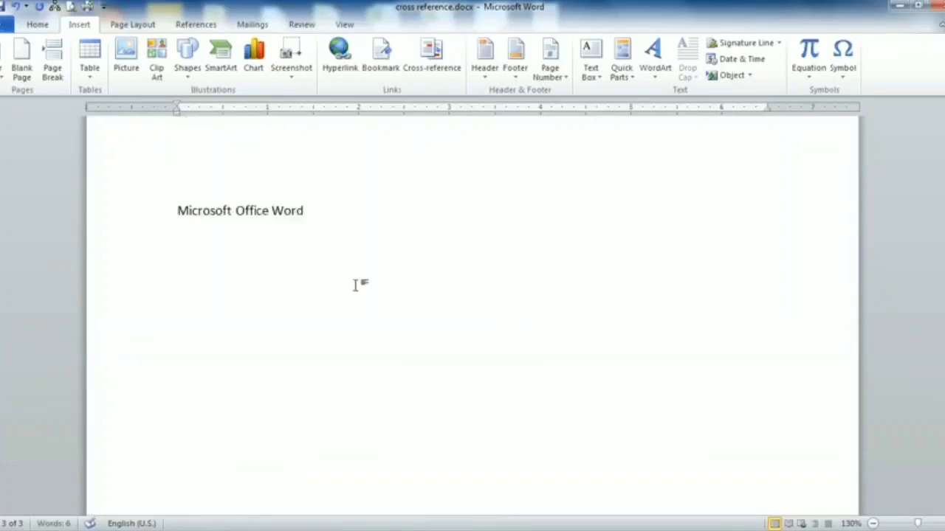
- Select all the text and apply Heading 1 to the 'Microsoft Office Word' and 'Microsoft Office Excel' titles
scroll(355, 288, "up", 4)
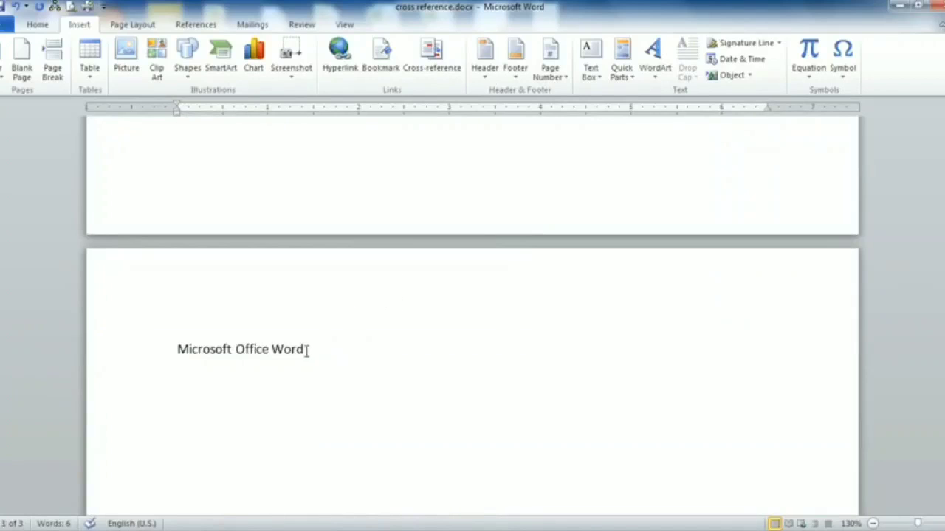
left_click_drag(308, 349, 181, 358)
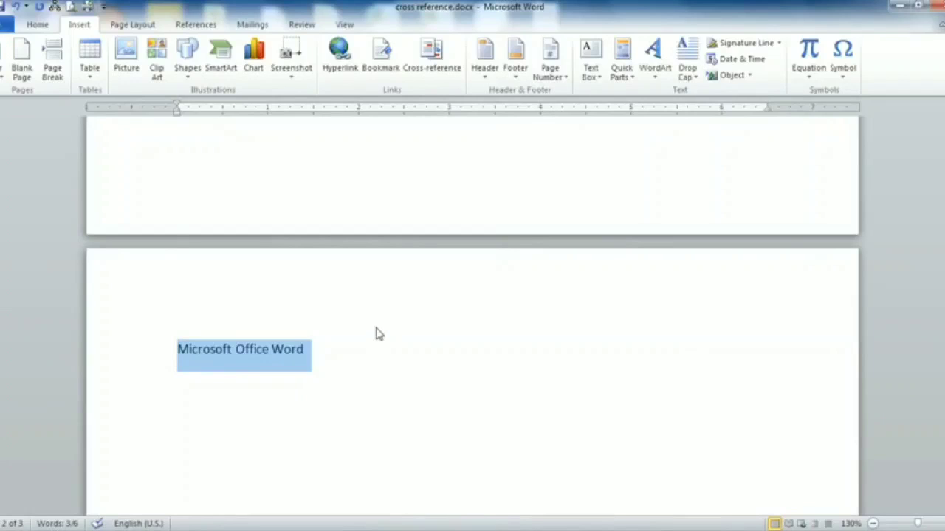
scroll(376, 334, "down", 20)
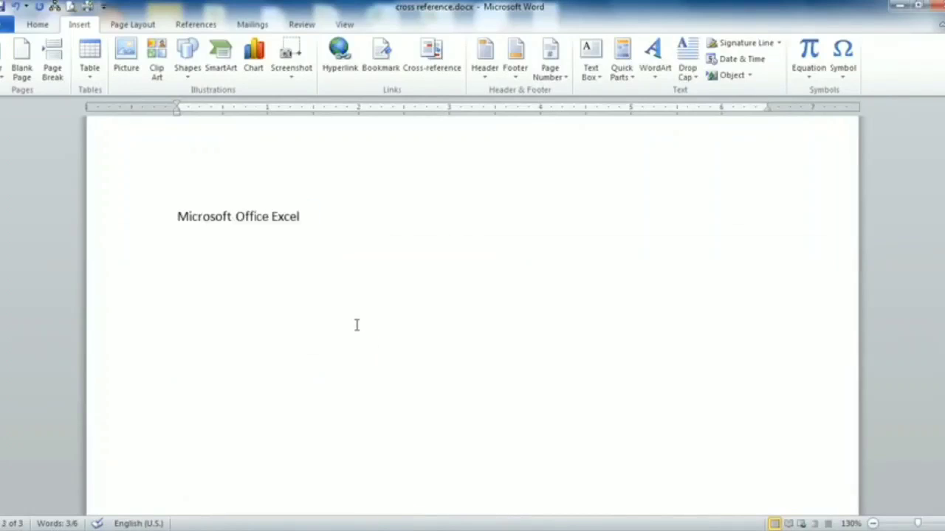
left_click_drag(315, 219, 176, 217)
key("ctrl+a")
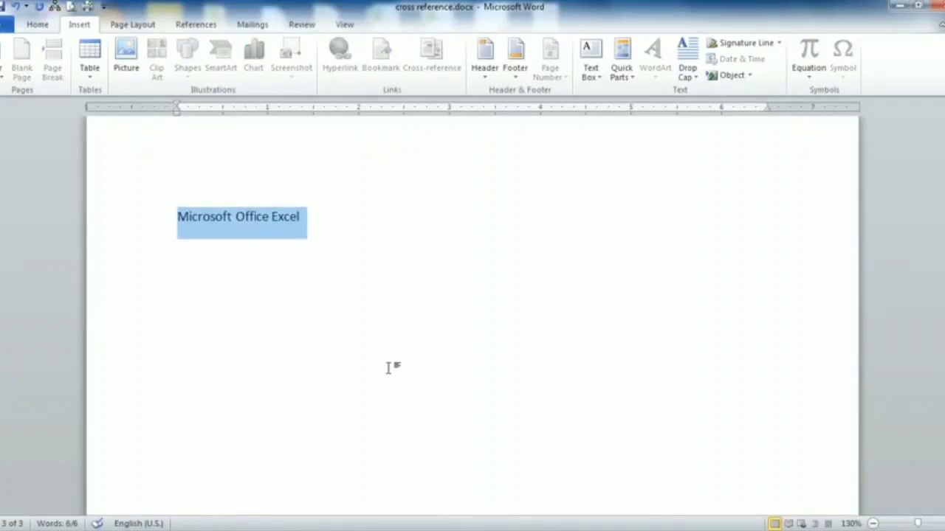
scroll(376, 366, "up", 10)
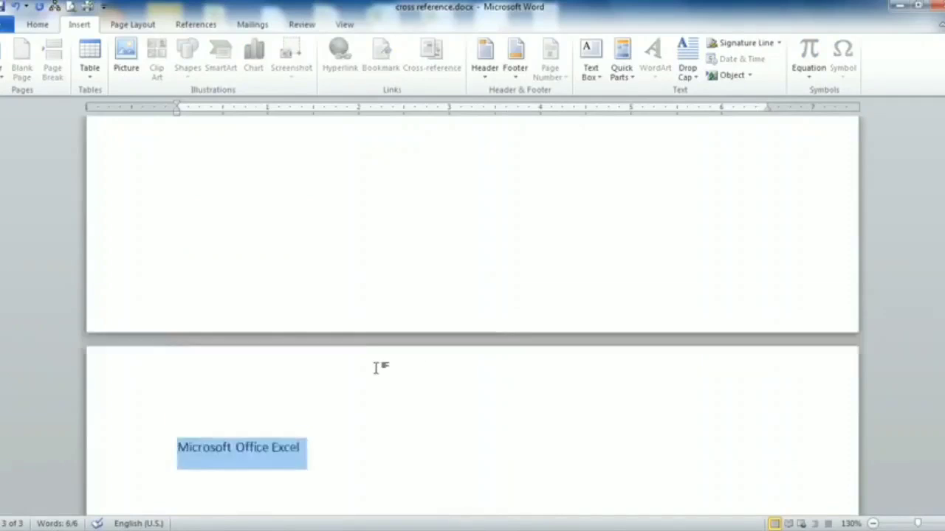
scroll(378, 365, "up", 4)
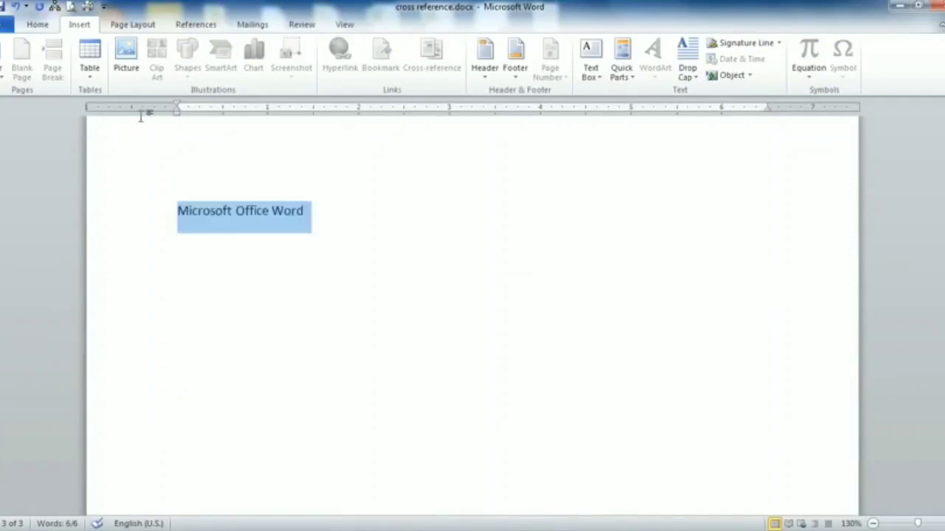
left_click(37, 25)
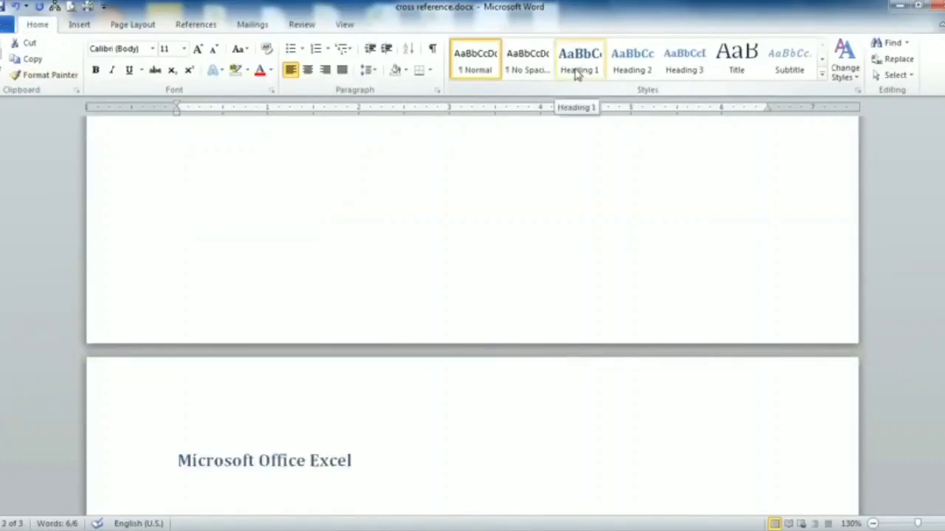
left_click(578, 74)
scroll(464, 268, "down", 5)
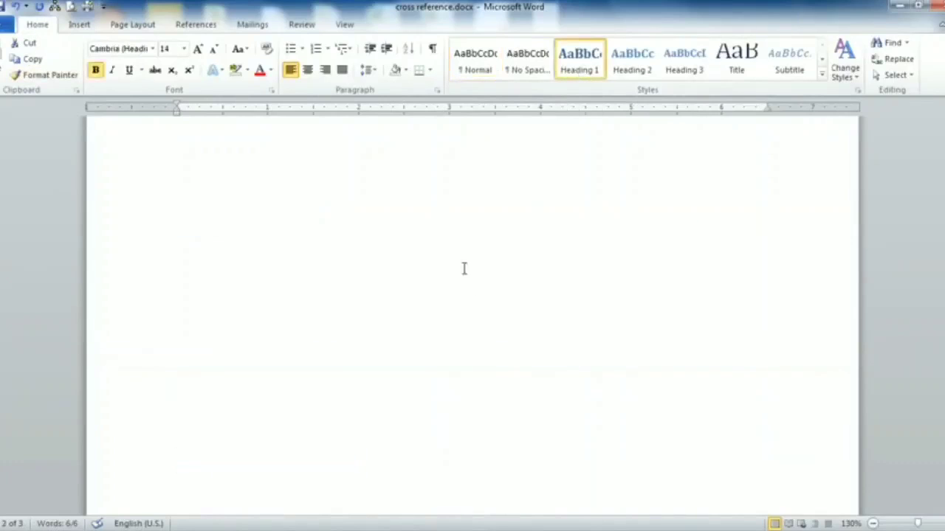
left_click(402, 287)
scroll(395, 291, "up", 3)
scroll(388, 281, "down", 3)
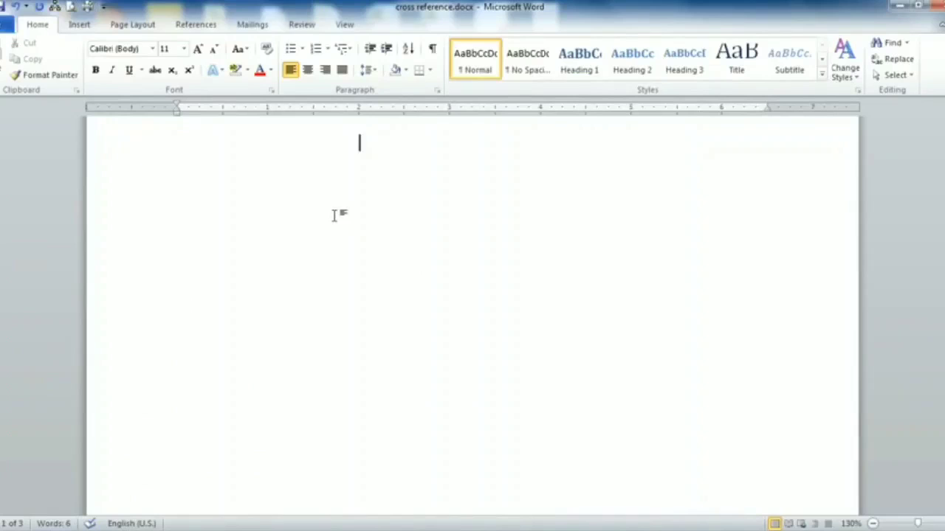
- Type the title 'Table of Contents' on the blank first page
key("ctrl+Return")
type("T")
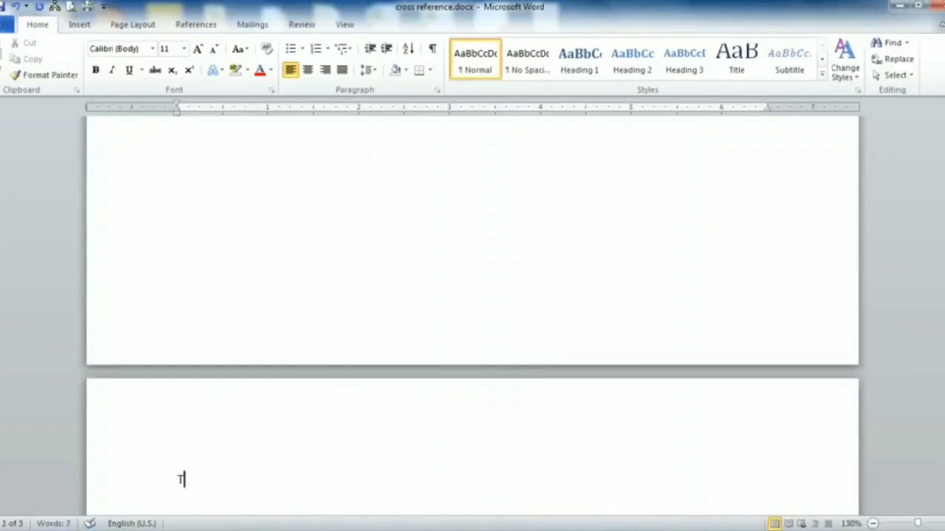
key("BackSpace")
key("BackSpace")
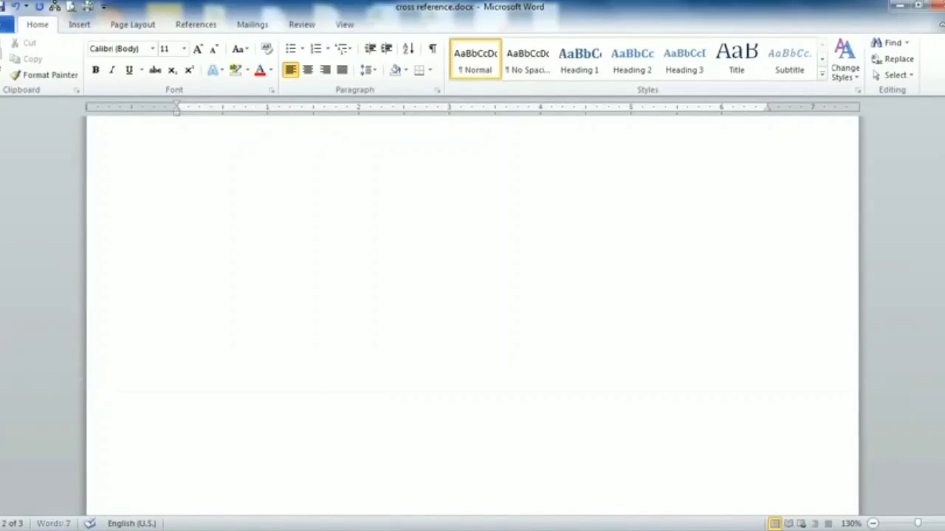
scroll(445, 236, "up", 2)
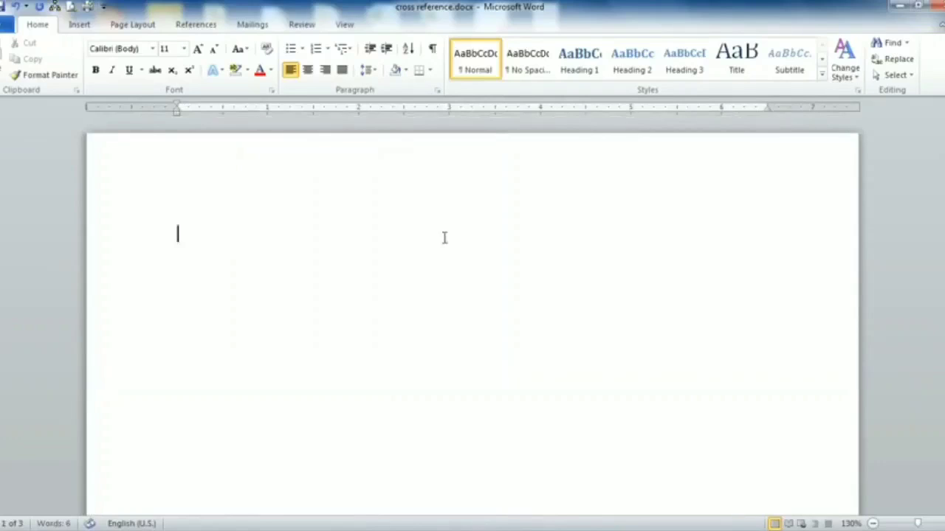
type("Table")
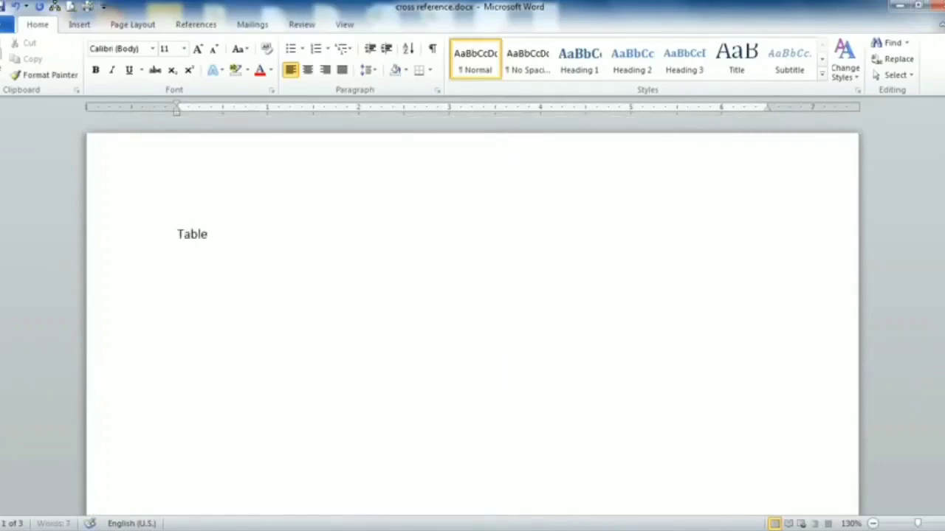
type(" of Contents")
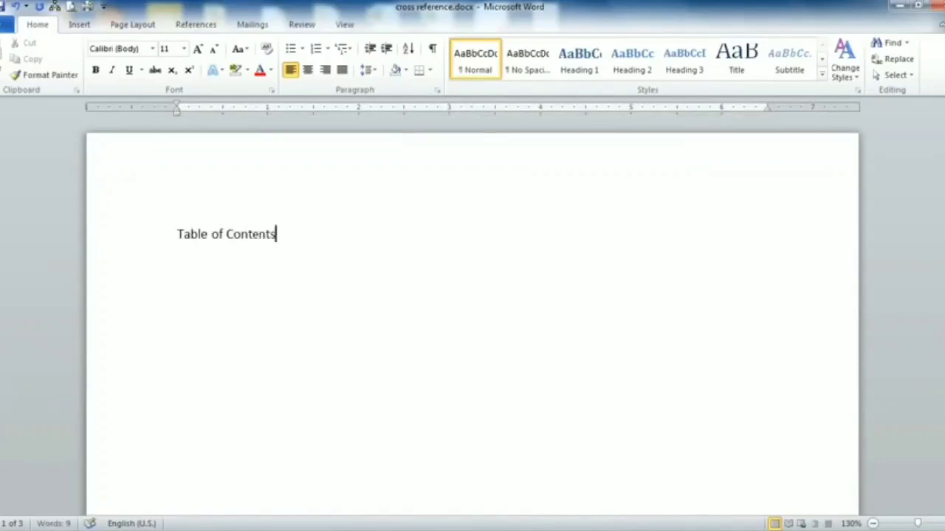
- Format the 'Table of Contents' title as 24 pt, centred and bold
left_click_drag(264, 243, 165, 232)
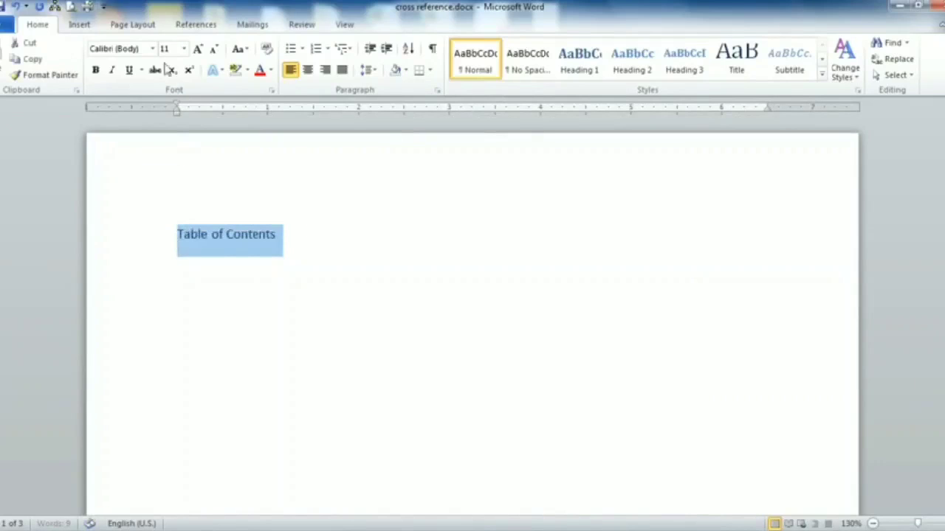
left_click(183, 49)
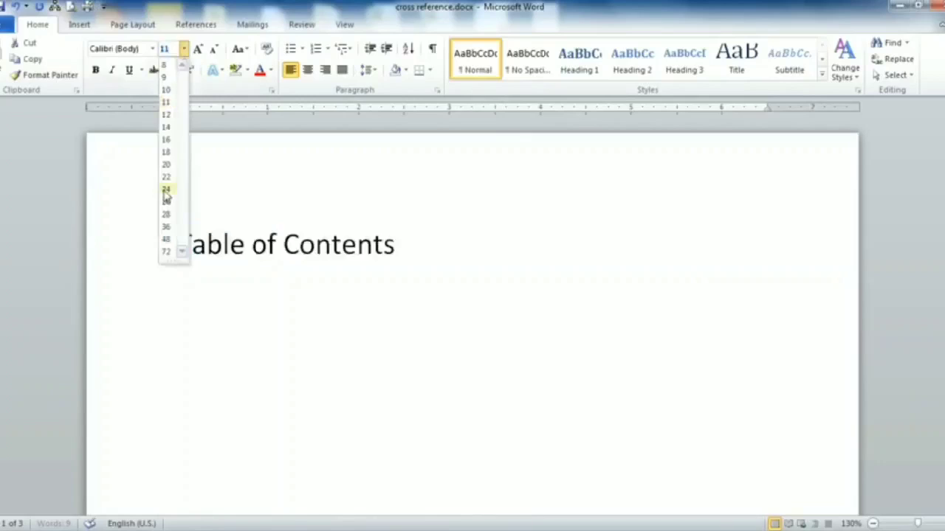
left_click(167, 195)
left_click(308, 69)
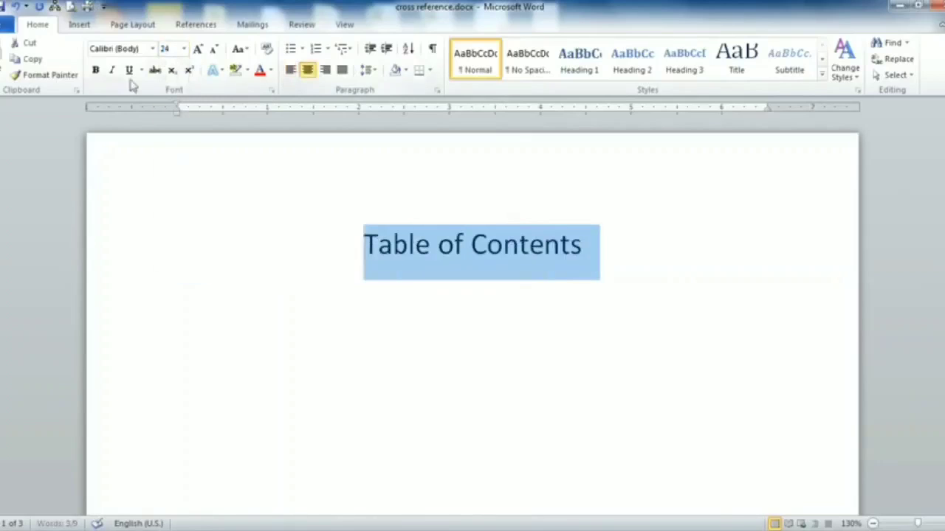
left_click(96, 72)
- Start a plain, left-aligned, non-bold line below the title
left_click(627, 253)
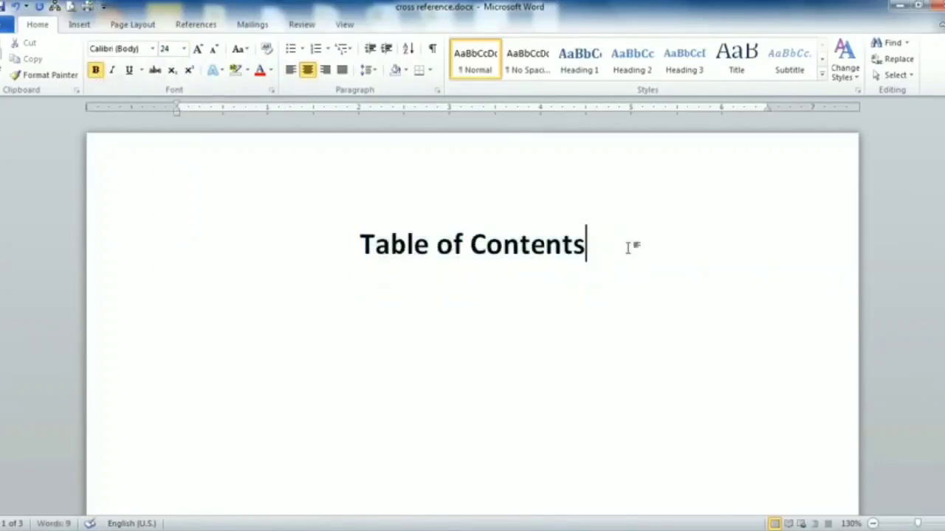
key("Return")
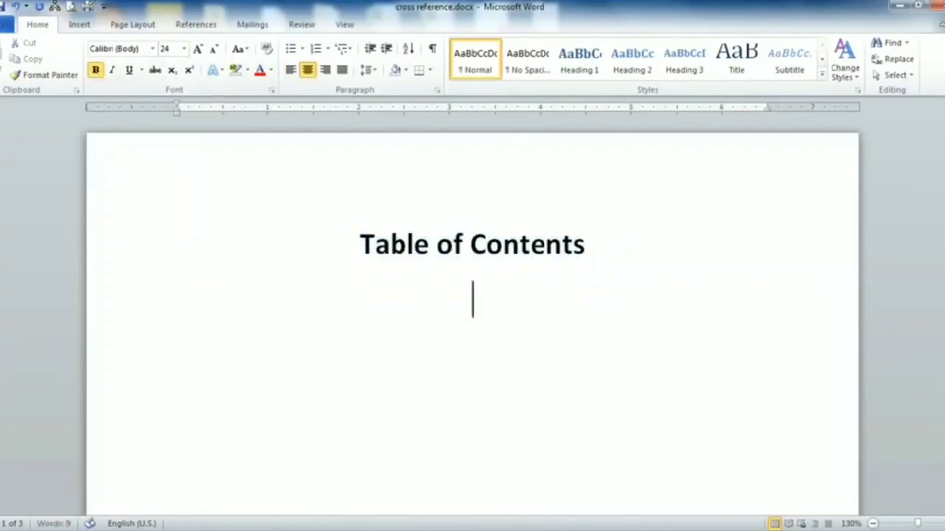
left_click(293, 73)
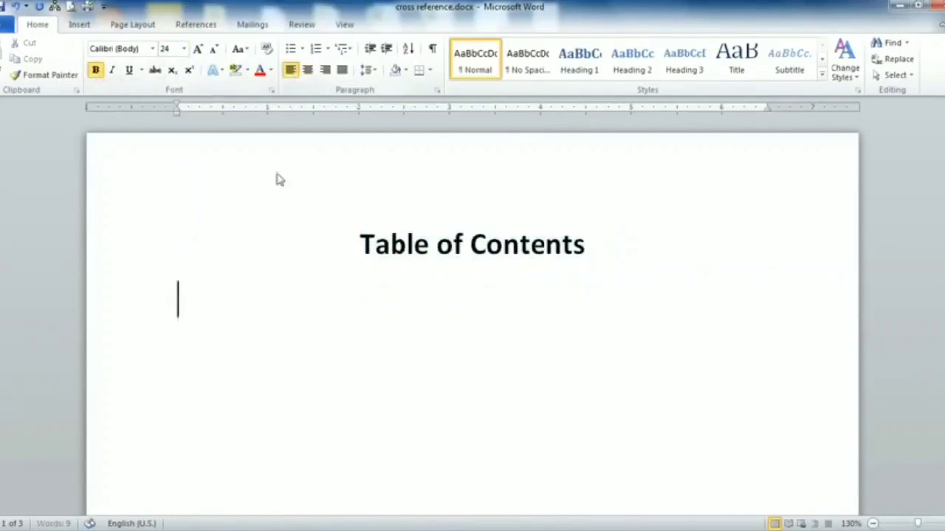
left_click(96, 71)
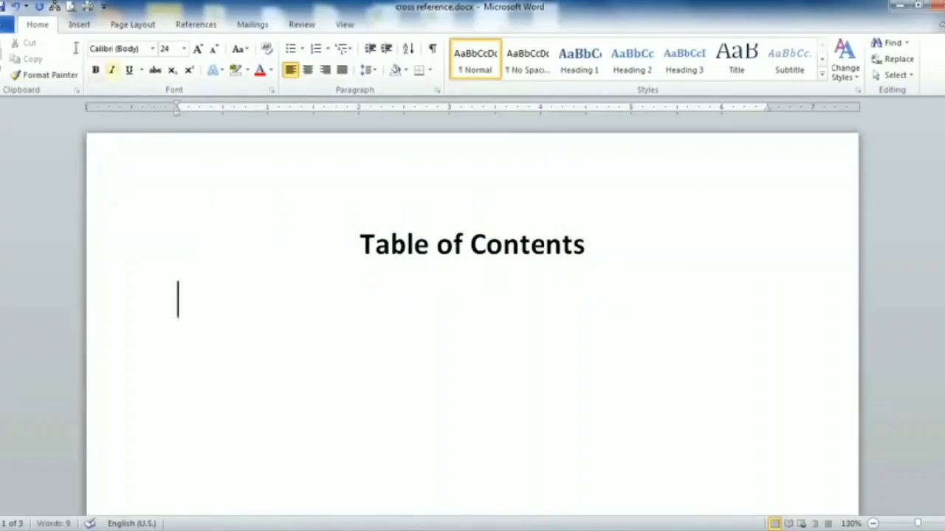
left_click(77, 25)
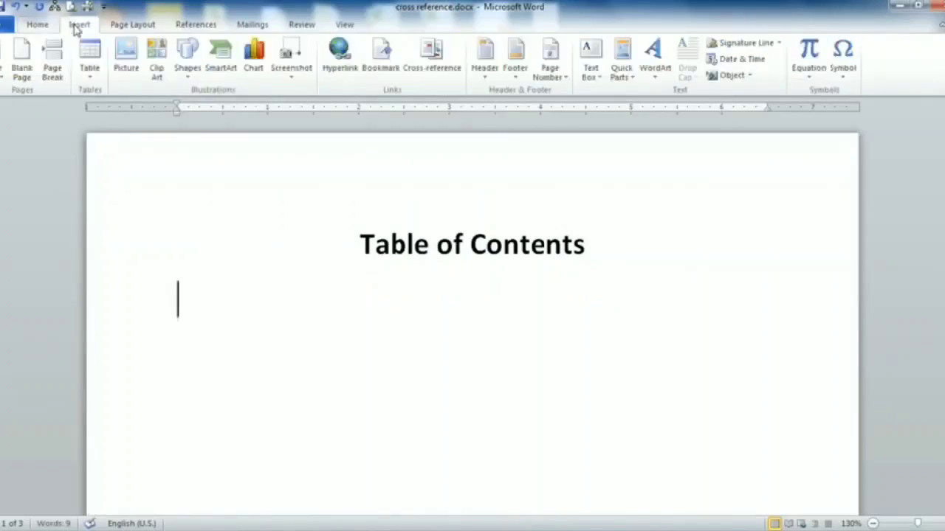
- Insert a one-row, three-column table with headers SN, Lesson and Page No
left_click(89, 80)
left_click(112, 109)
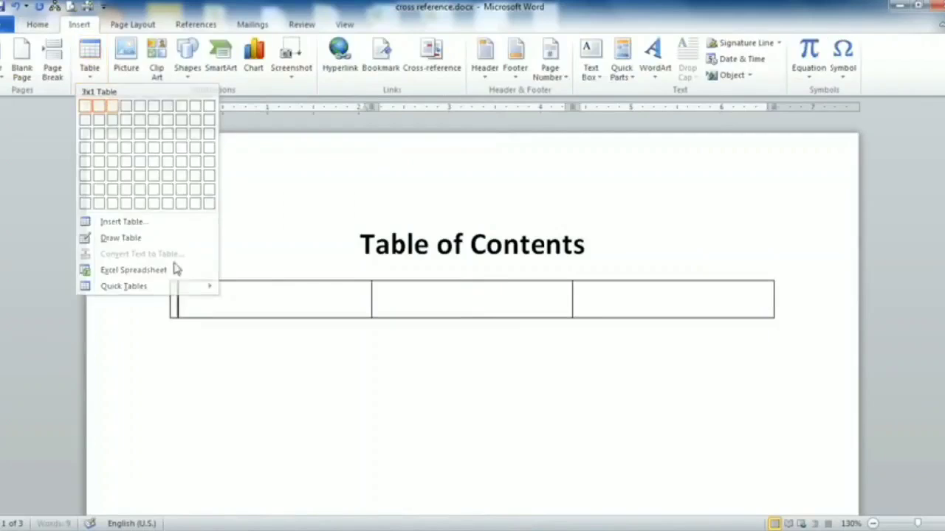
type("S")
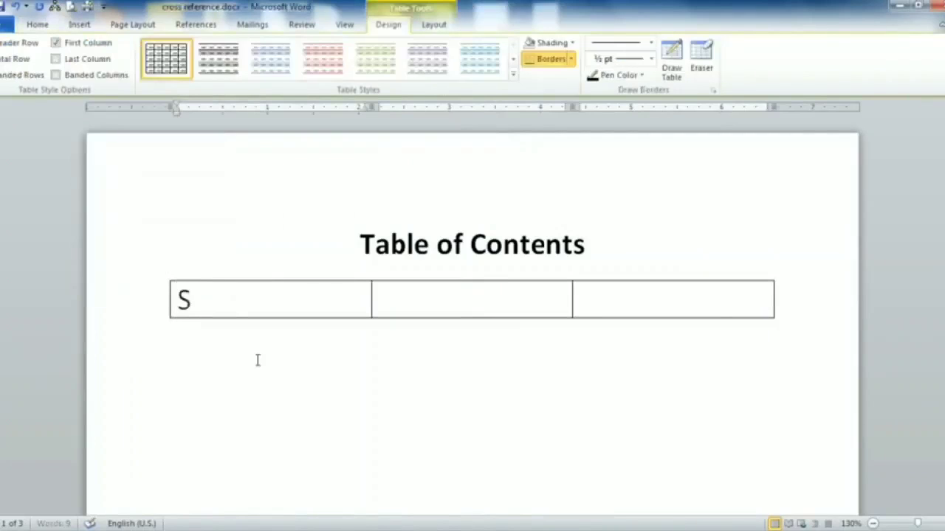
type("N")
key("Tab")
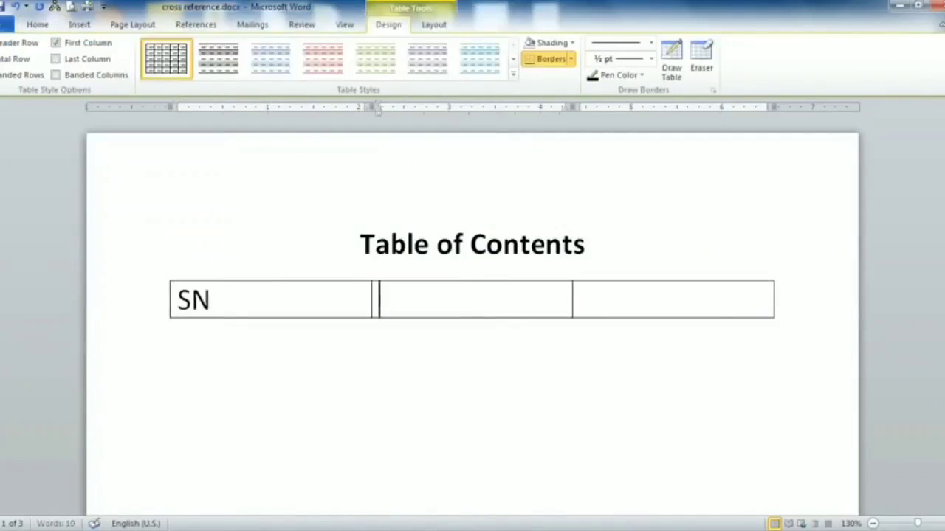
type("Les")
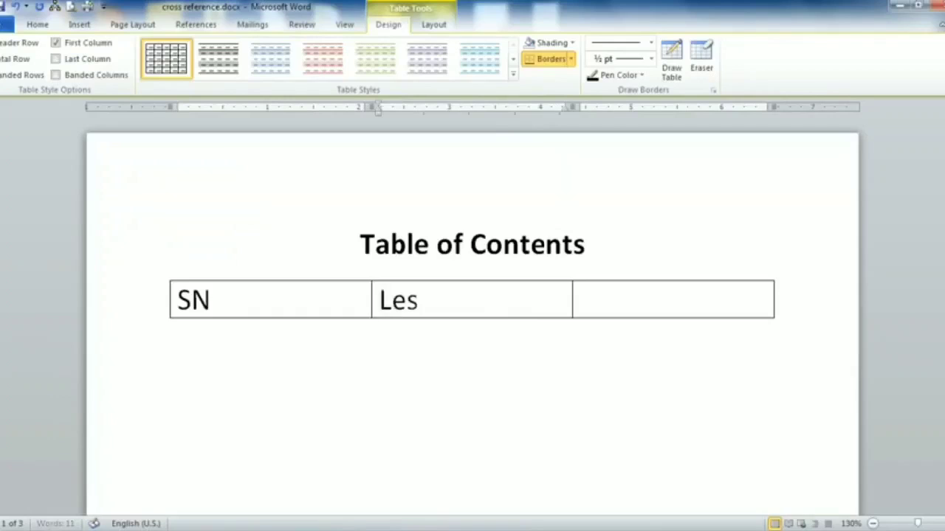
type("son")
key("Tab")
type("Pa")
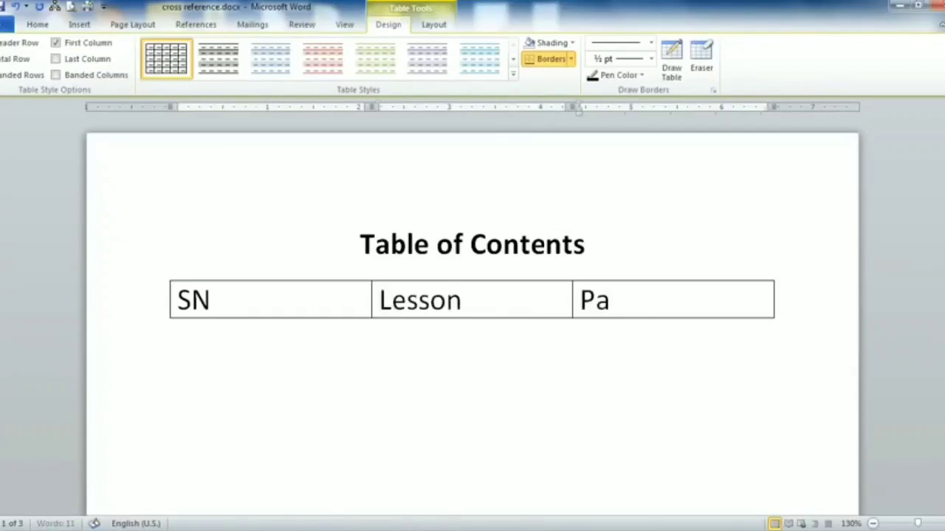
type("ge No")
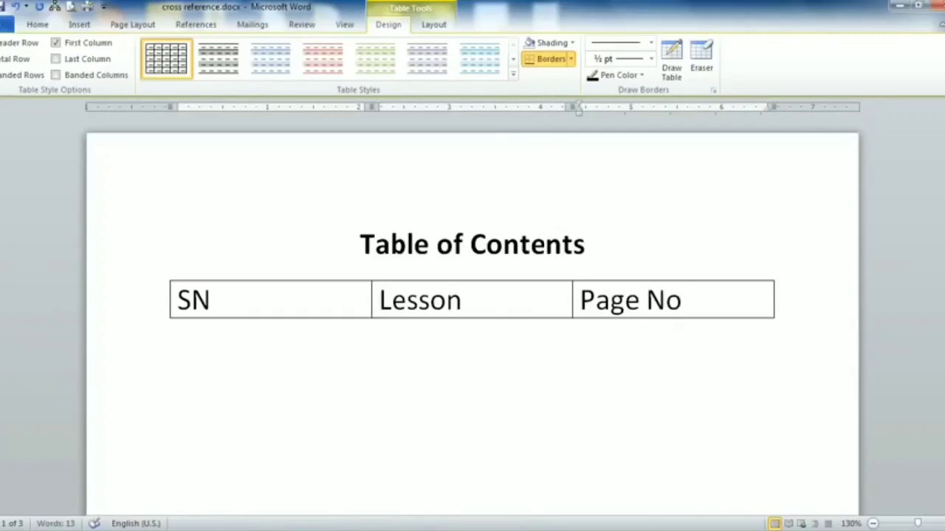
- Set the table's header row text to 14 pt
left_click_drag(688, 302, 198, 278)
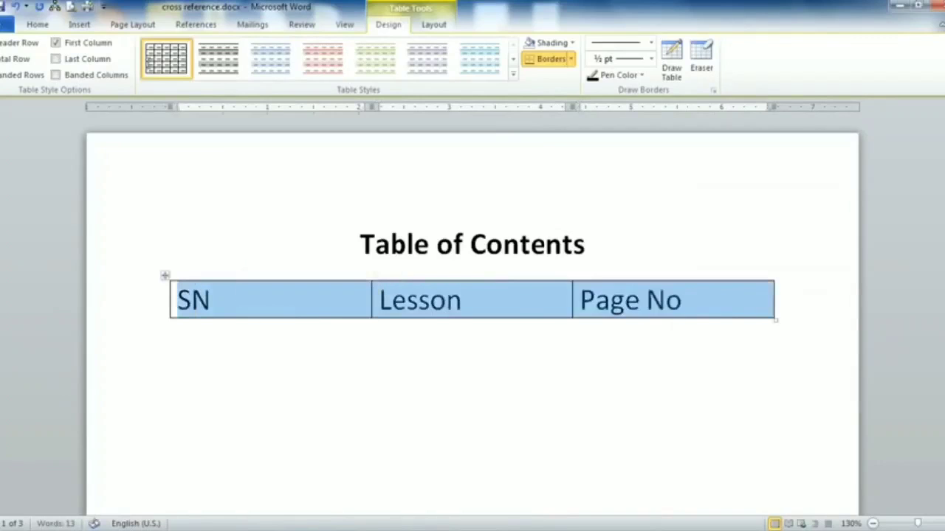
left_click(43, 26)
left_click(184, 48)
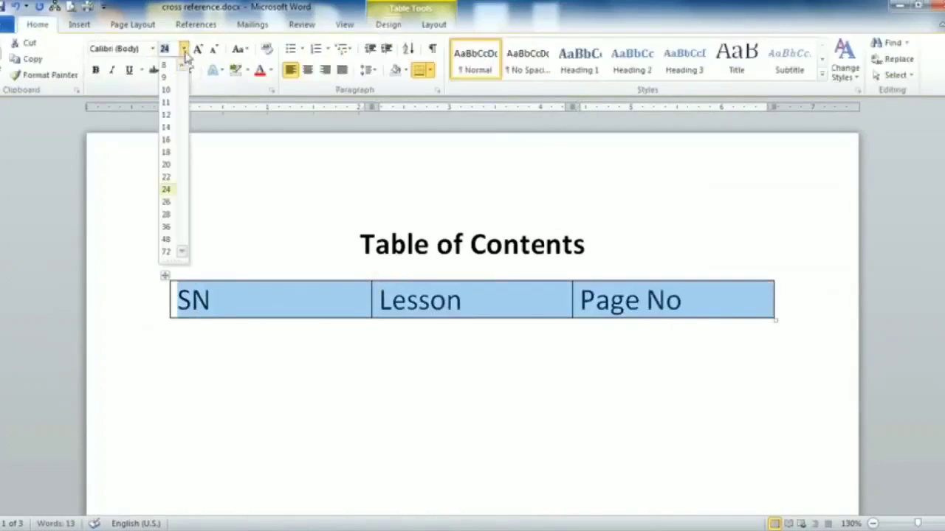
left_click(166, 127)
- Add a second table row numbered 1
left_click(686, 296)
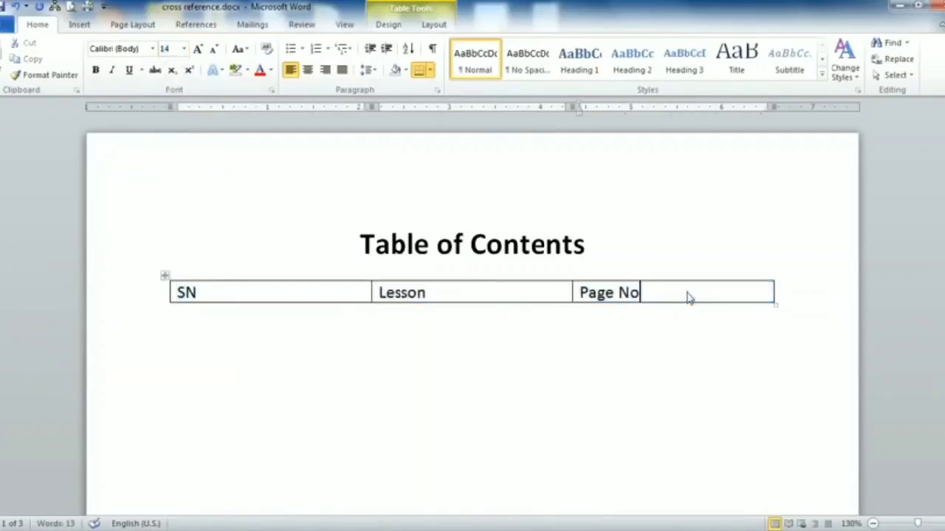
key("Tab")
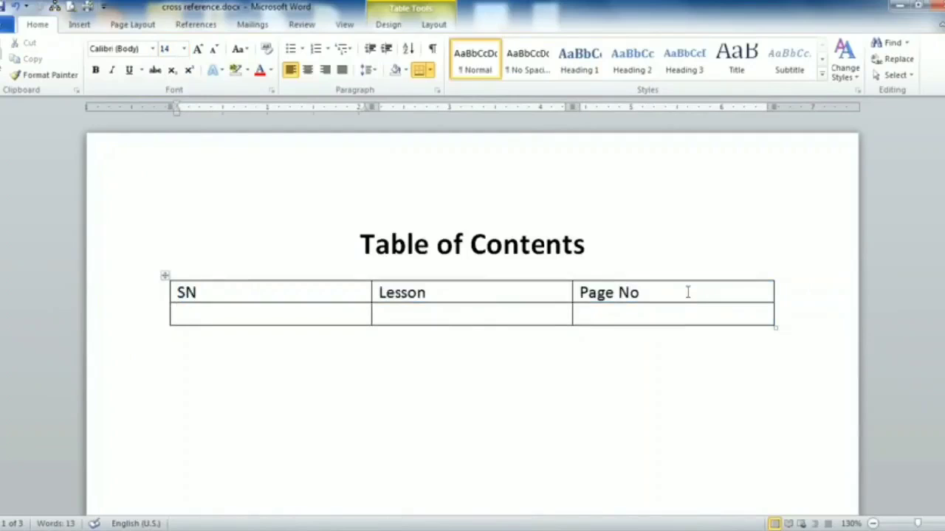
type("1")
left_click(475, 316)
left_click(193, 26)
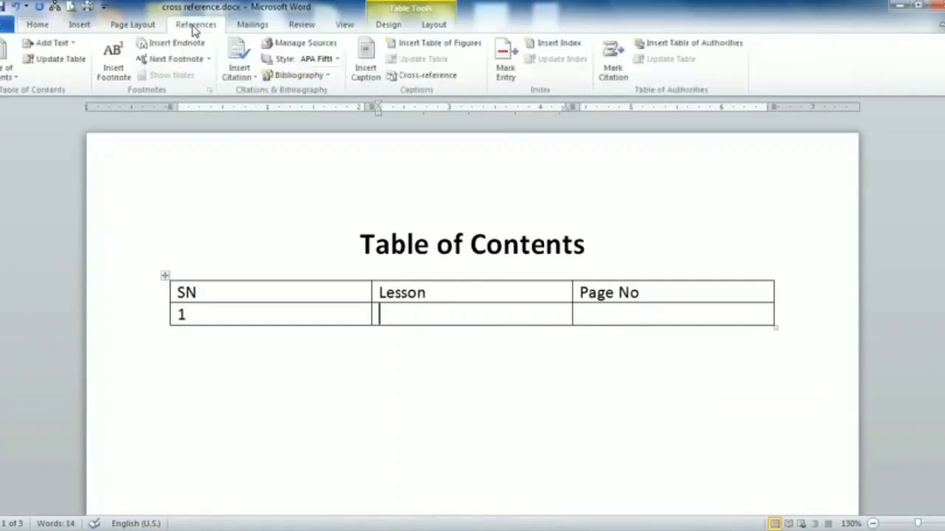
- Cross-reference the 'Microsoft Office Word' heading text into row 1's Lesson cell
left_click(435, 77)
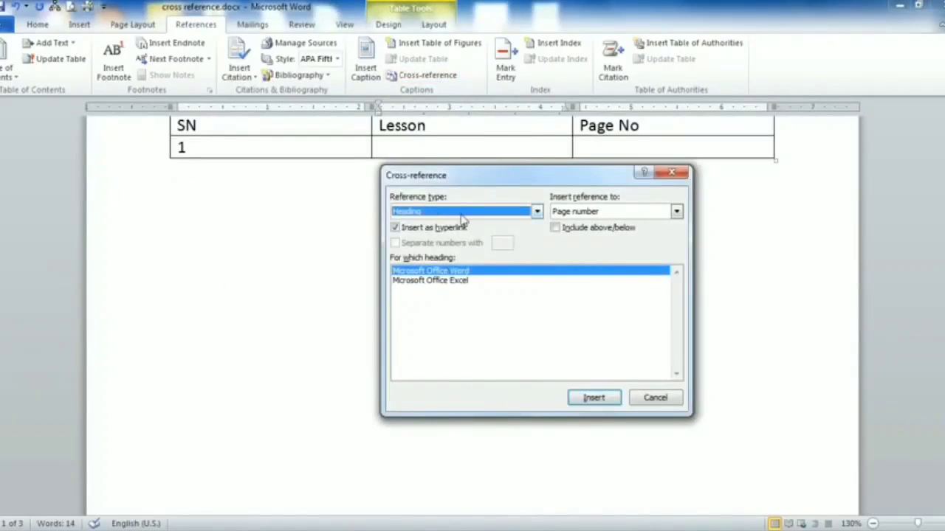
left_click(461, 213)
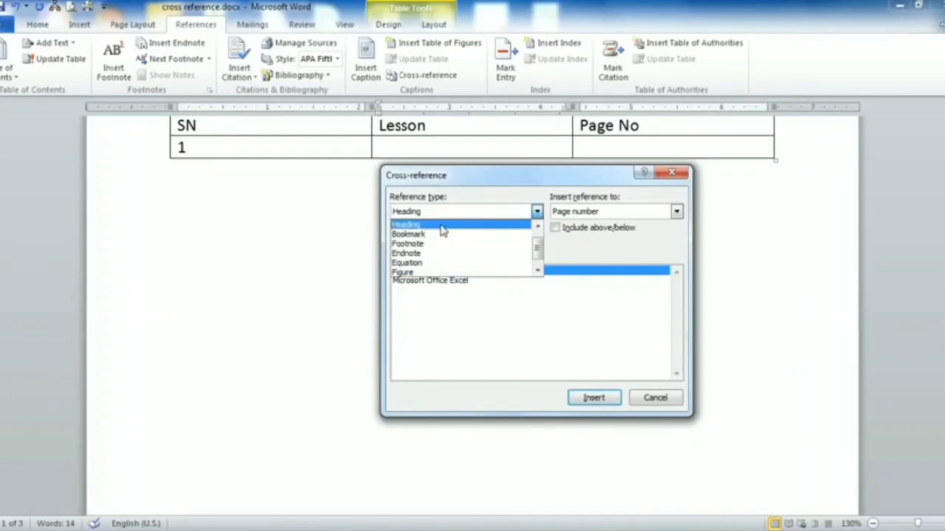
left_click(442, 225)
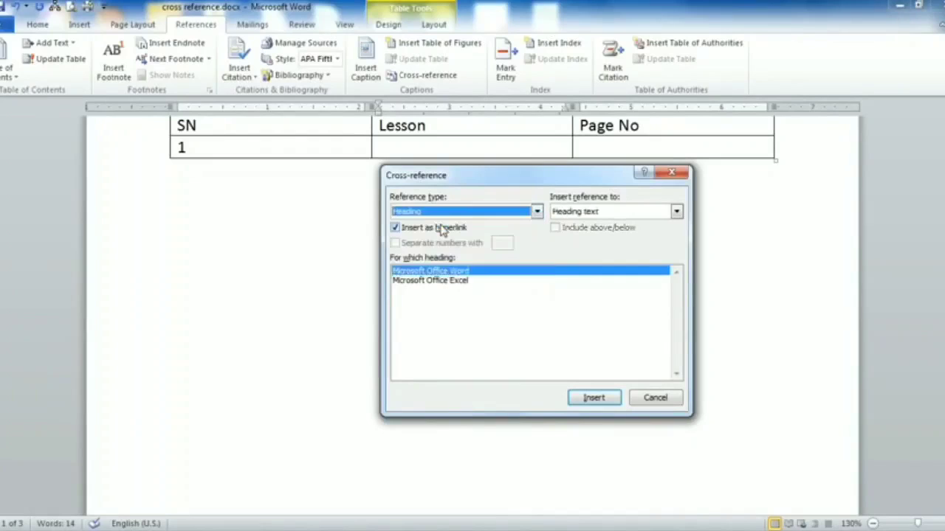
left_click(419, 273)
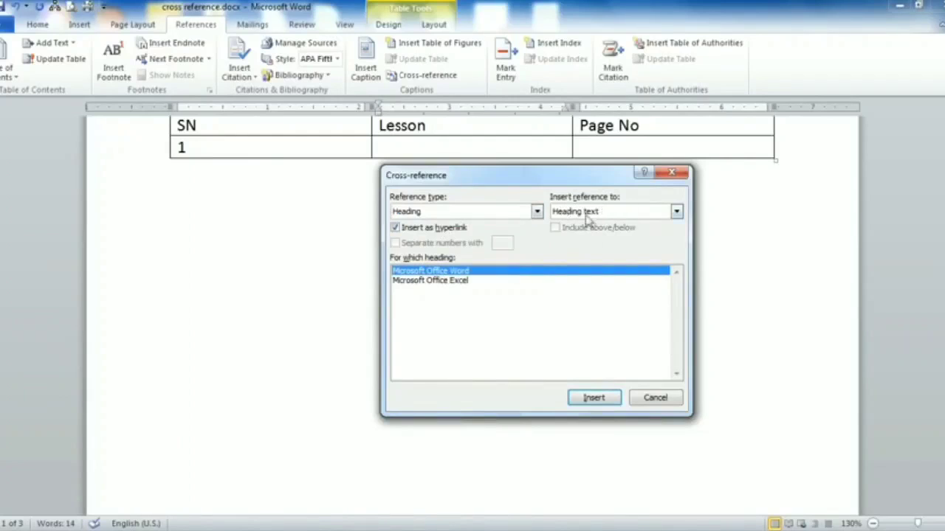
left_click(594, 398)
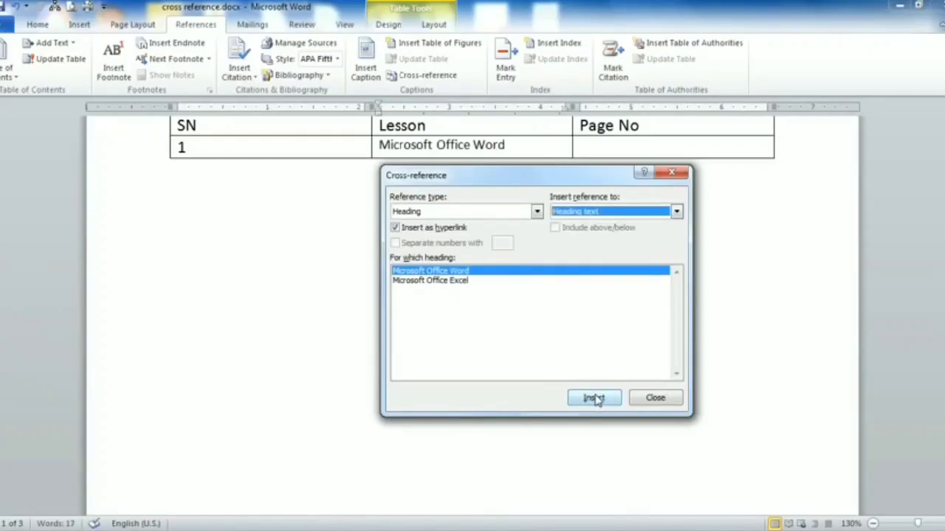
left_click(647, 404)
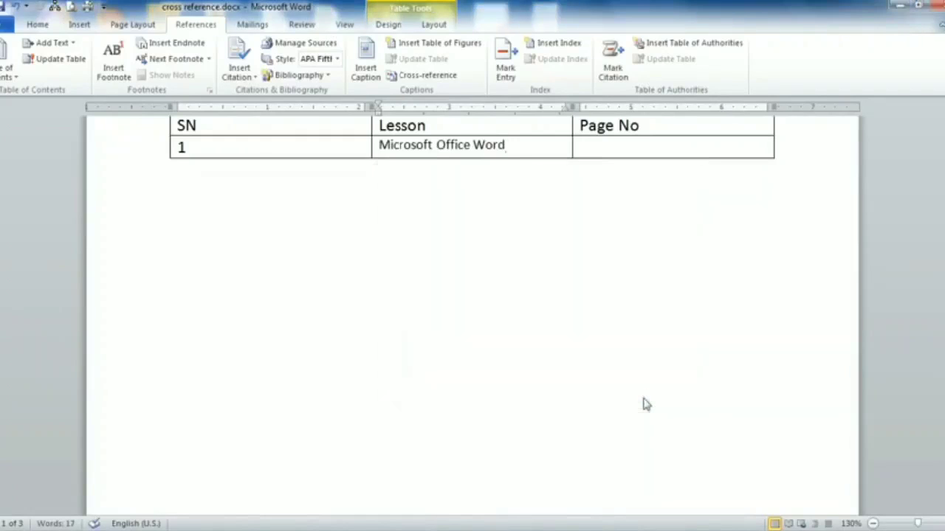
- Cross-reference that heading's page number, 2, into row 1's Page No cell
left_click(605, 147)
left_click(422, 76)
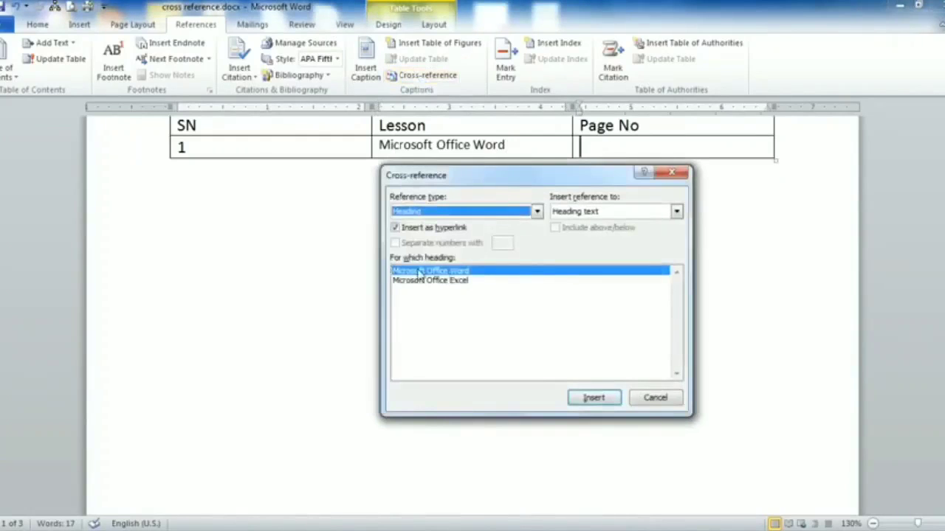
left_click(605, 212)
left_click(604, 234)
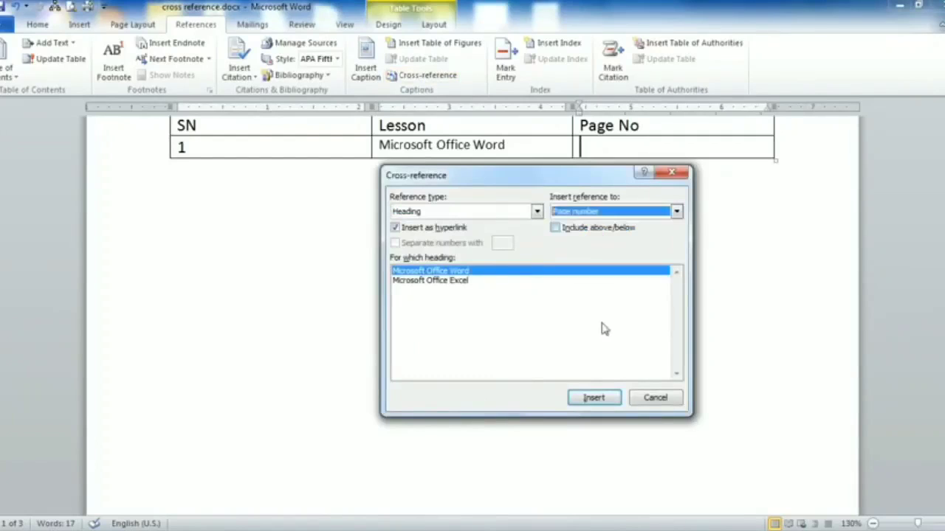
left_click(596, 397)
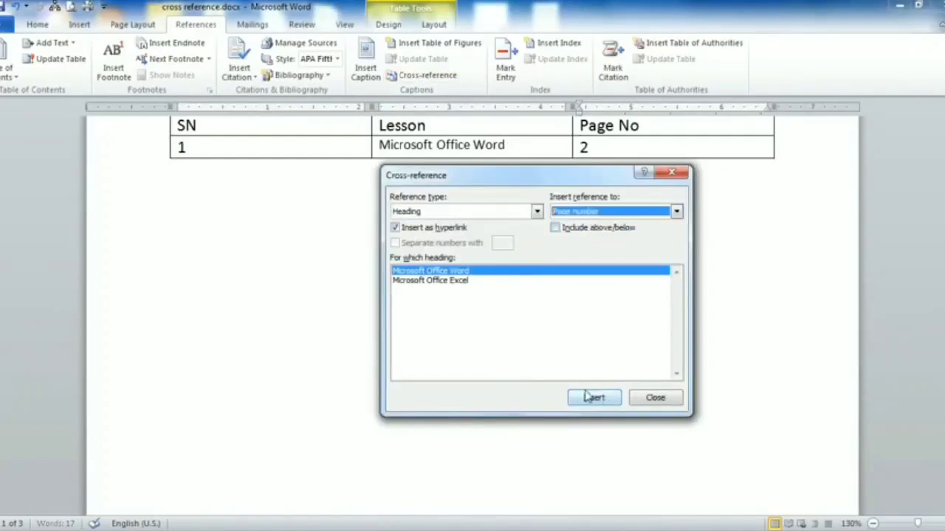
left_click(659, 404)
- Add a new table row numbered 2
key("Tab")
scroll(414, 288, "up", 3)
type("2")
left_click(411, 266)
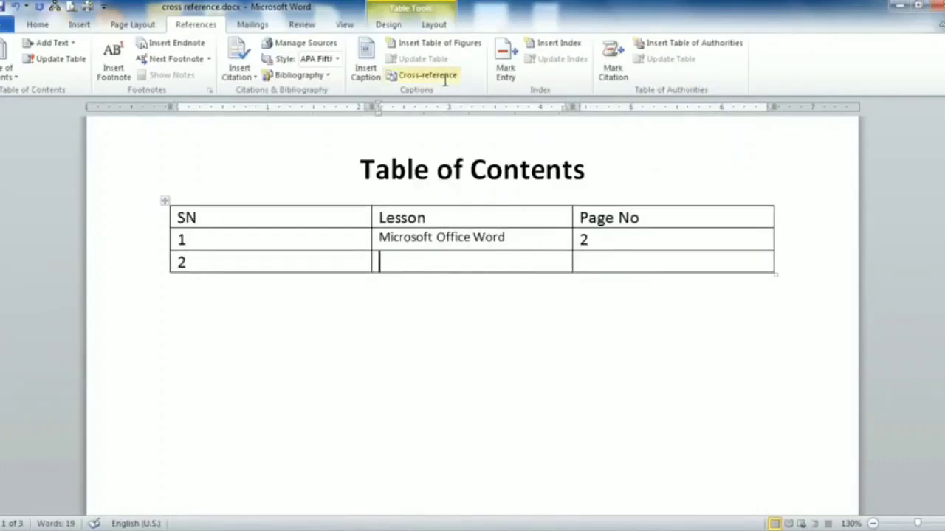
- Cross-reference the 'Microsoft Office Excel' heading text into row 2's Lesson cell
left_click(445, 78)
left_click(432, 282)
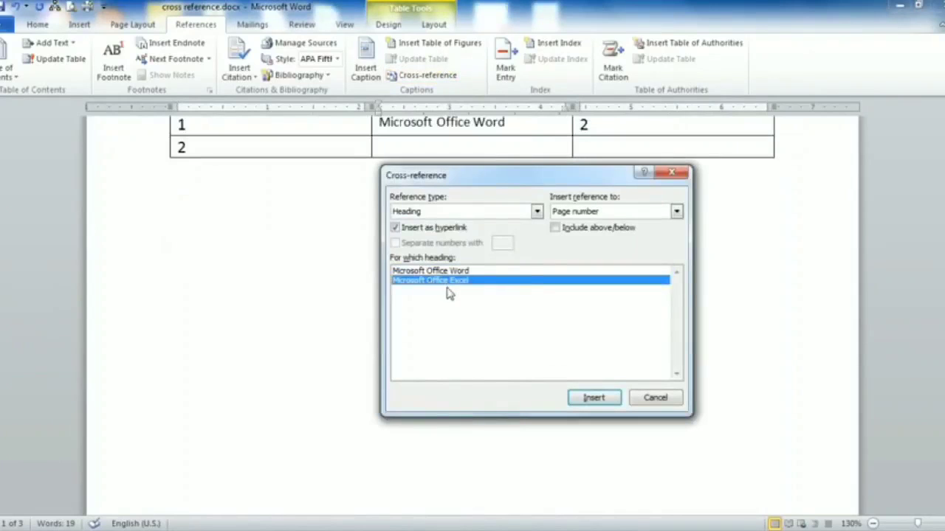
left_click(606, 213)
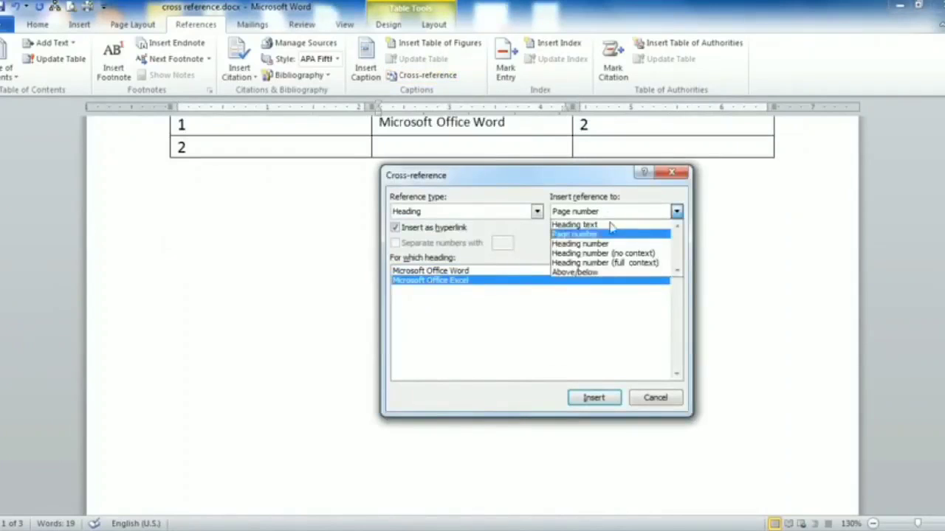
left_click(611, 225)
left_click(593, 398)
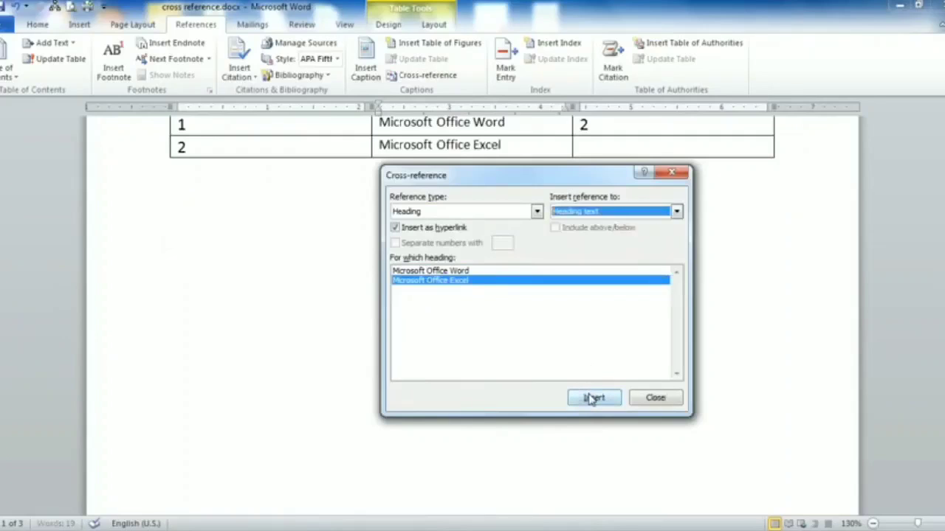
left_click(654, 398)
scroll(516, 248, "up", 3)
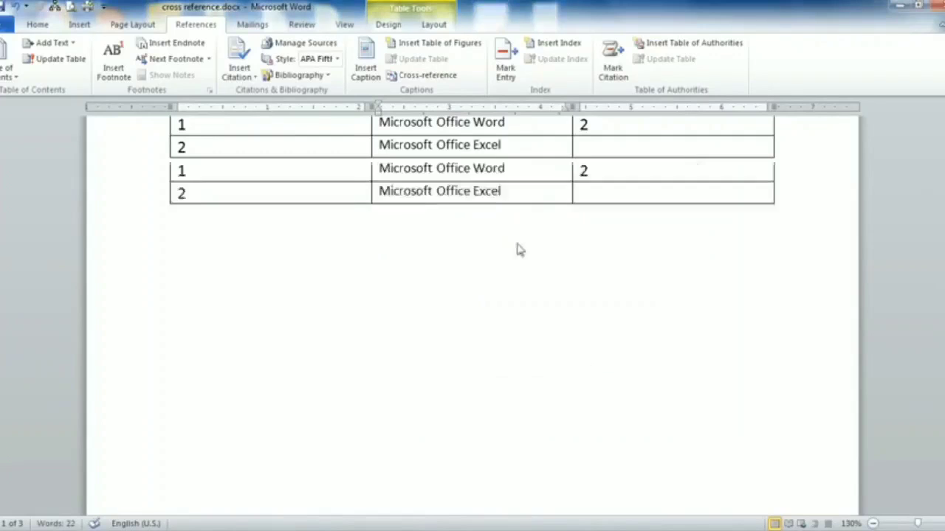
- Cross-reference the Microsoft Office Excel heading's page number, 3, into row 2's Page No cell
left_click(605, 287)
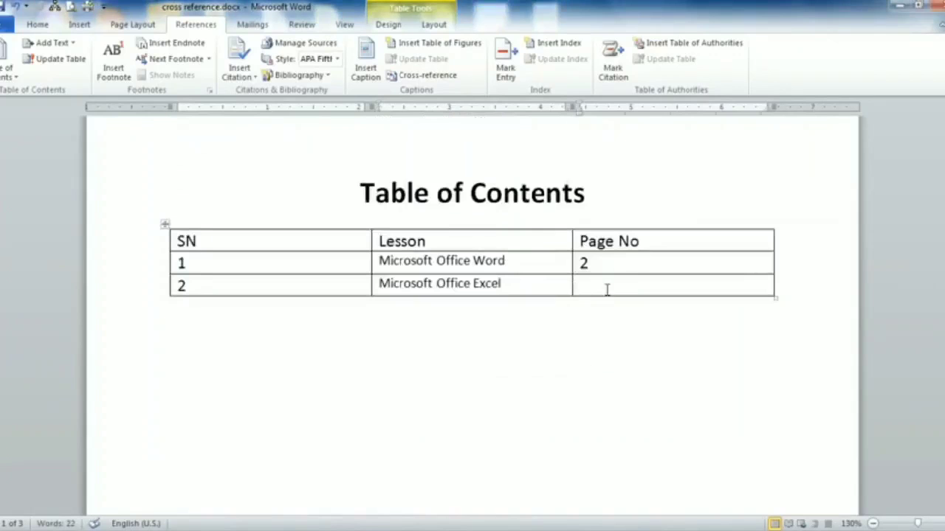
left_click(427, 75)
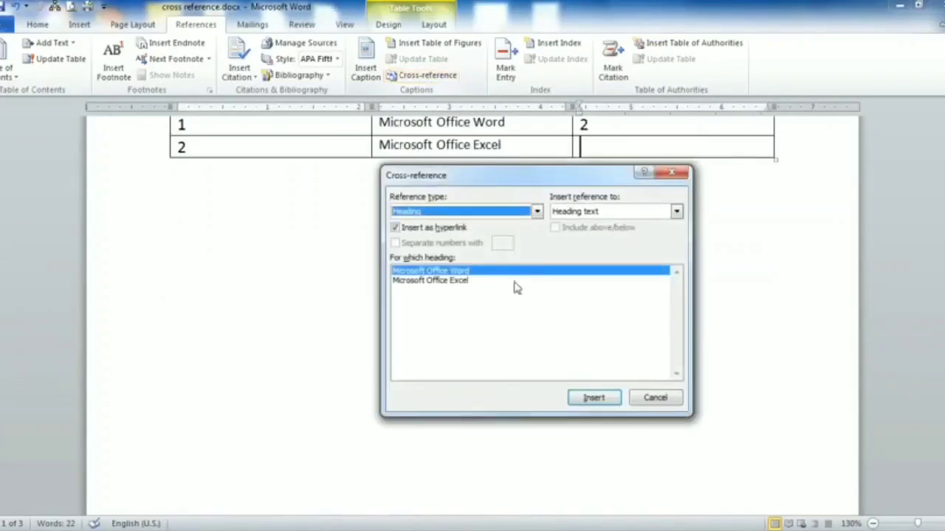
left_click(456, 281)
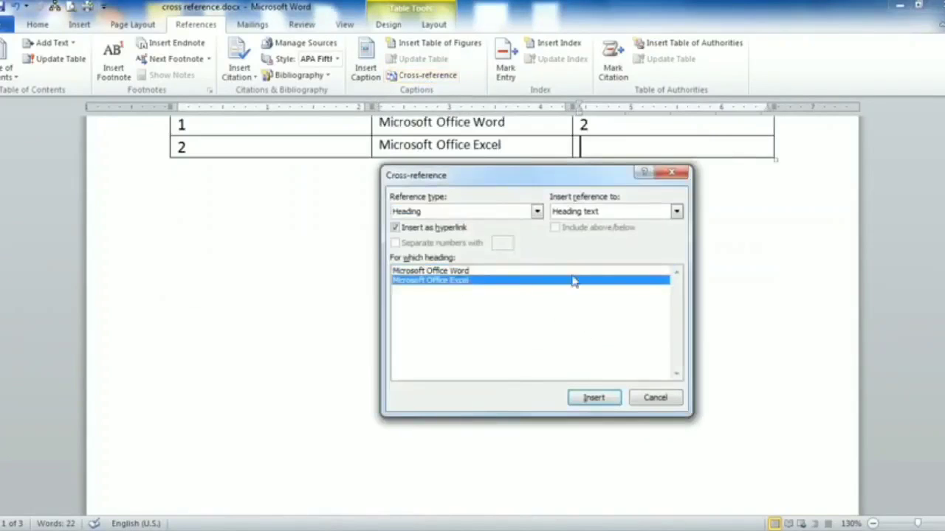
left_click(635, 213)
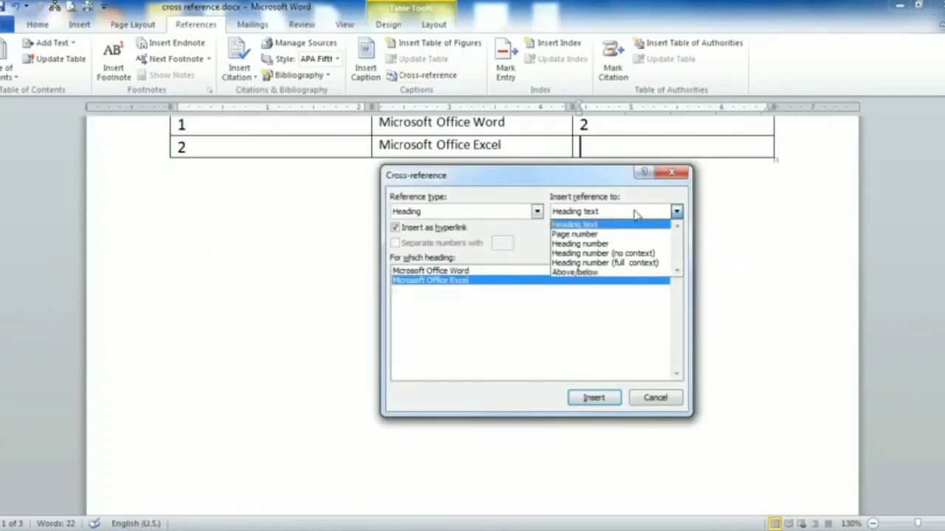
left_click(602, 235)
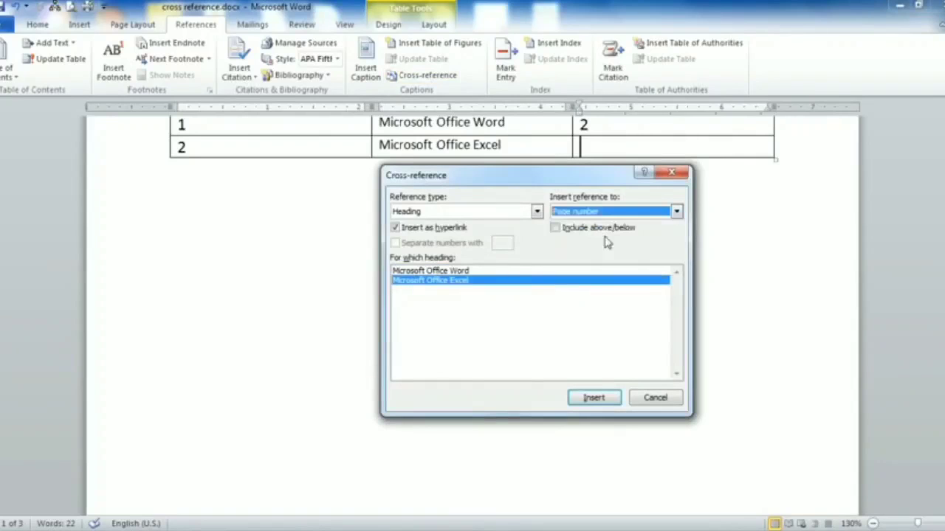
left_click(609, 404)
left_click(654, 399)
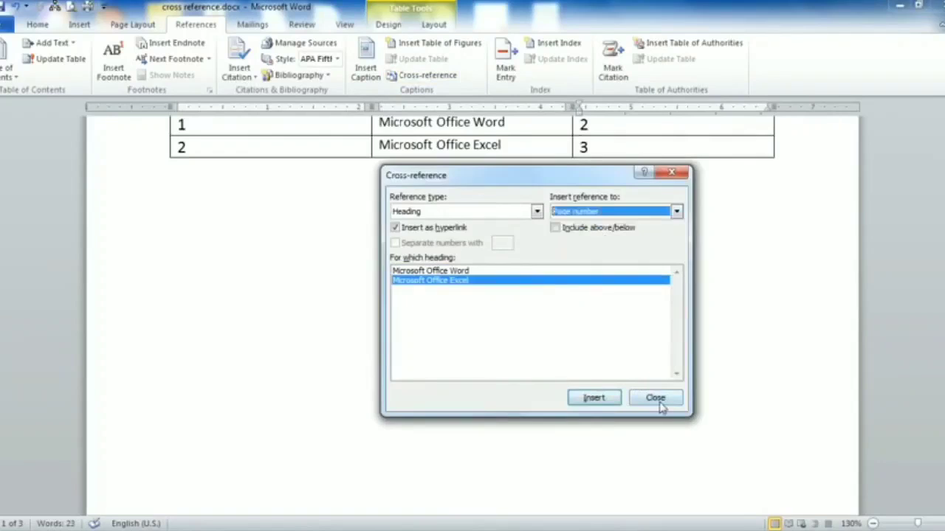
scroll(506, 329, "up", 4)
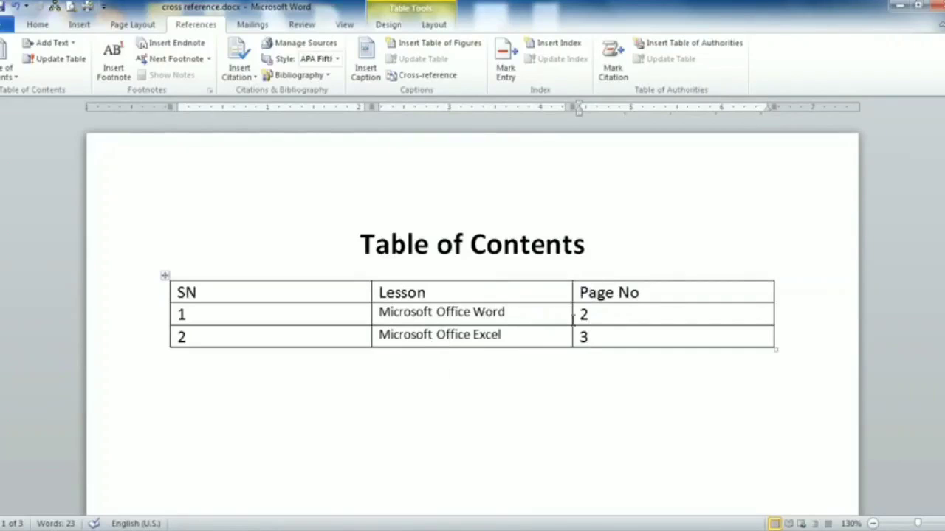
left_click(454, 315, "ctrl")
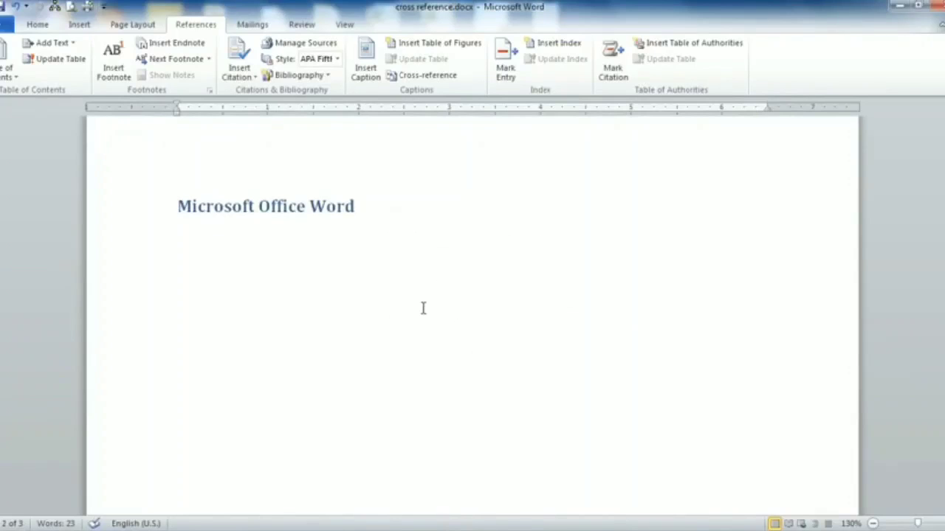
scroll(498, 317, "up", 15)
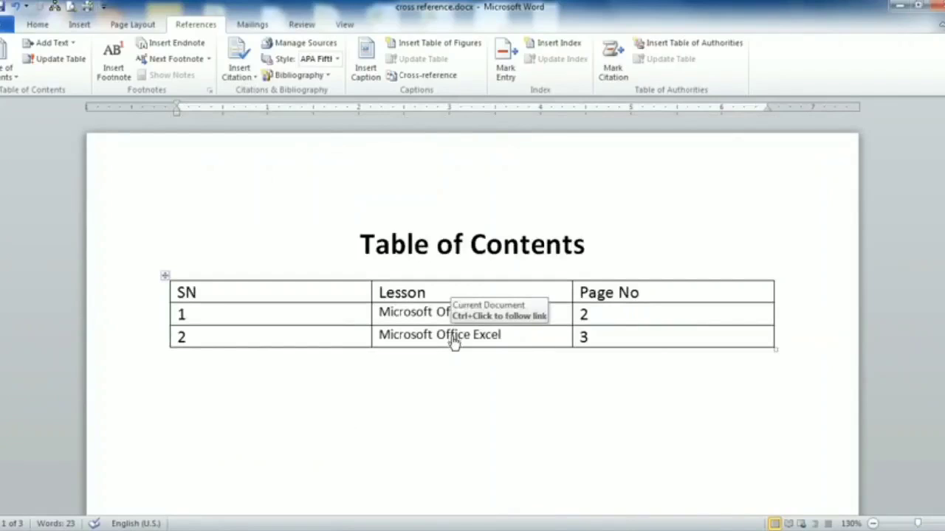
left_click(453, 336, "ctrl")
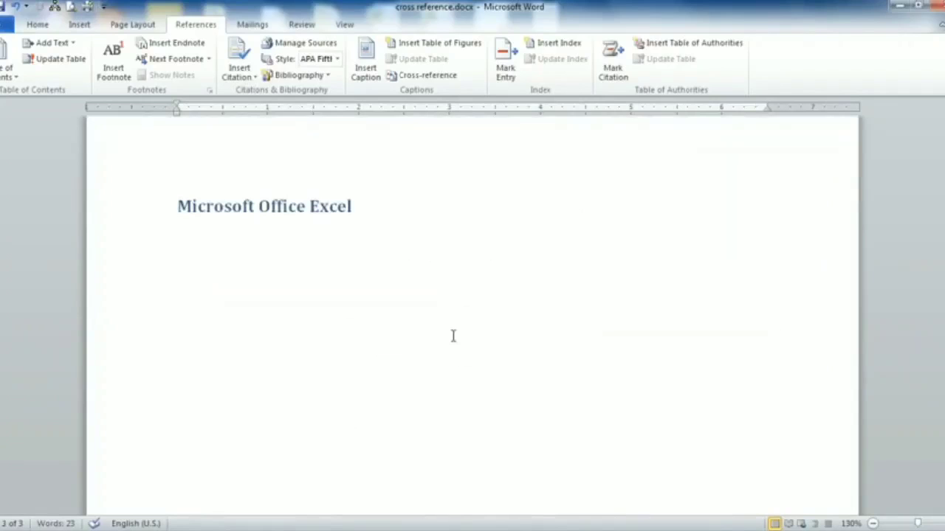
scroll(453, 336, "up", 20)
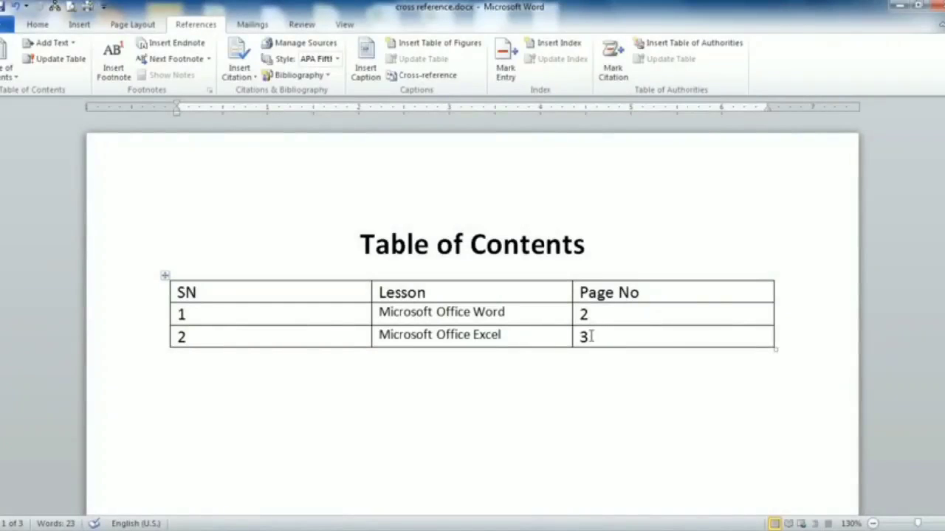
left_click(584, 342, "ctrl")
scroll(583, 337, "up", 15)
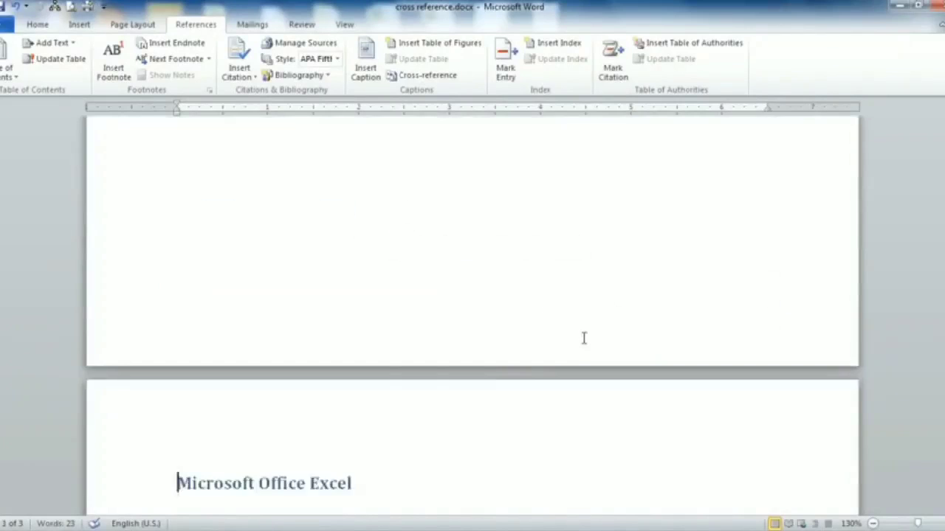
scroll(532, 345, "up", 3)
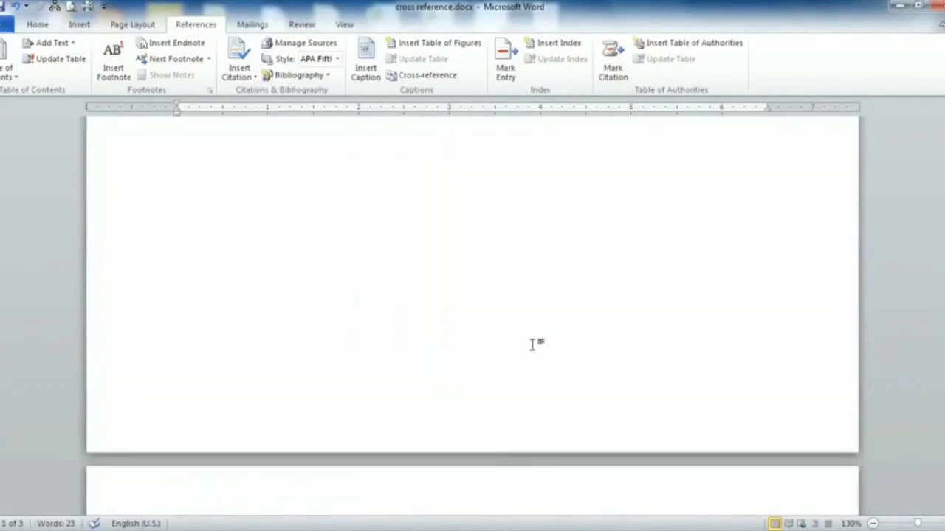
scroll(473, 329, "up", 3)
scroll(458, 340, "up", 3)
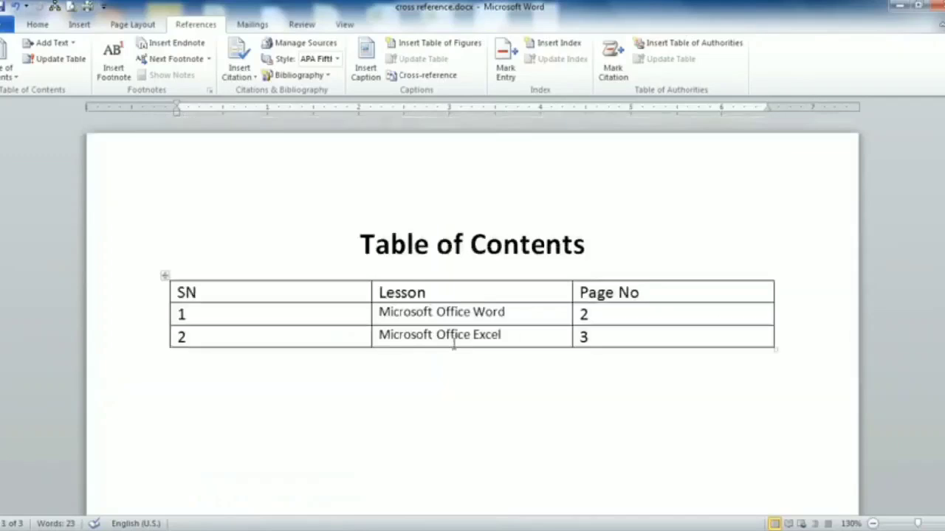